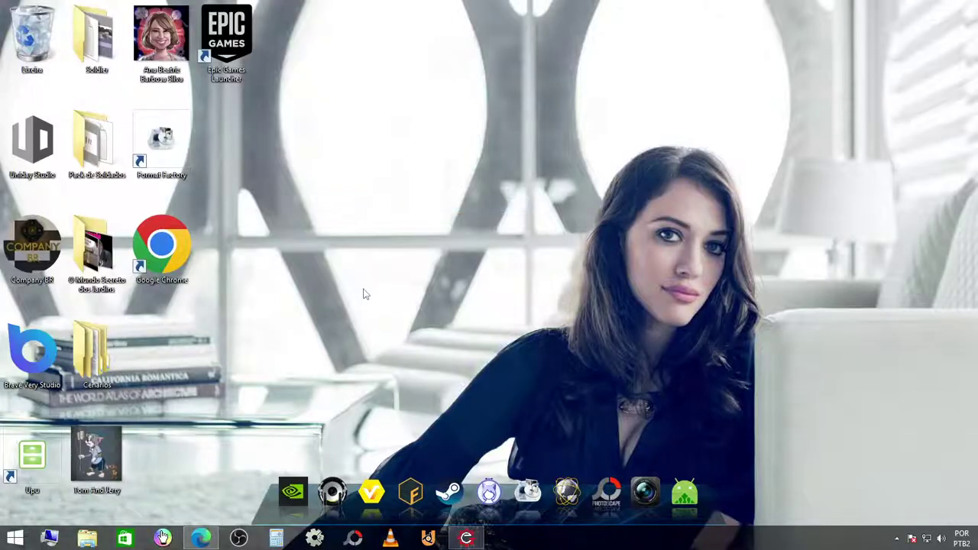
Bring Edge back, pause the Donkey Kong music video, and switch to the devlog tab
left_click(201, 538)
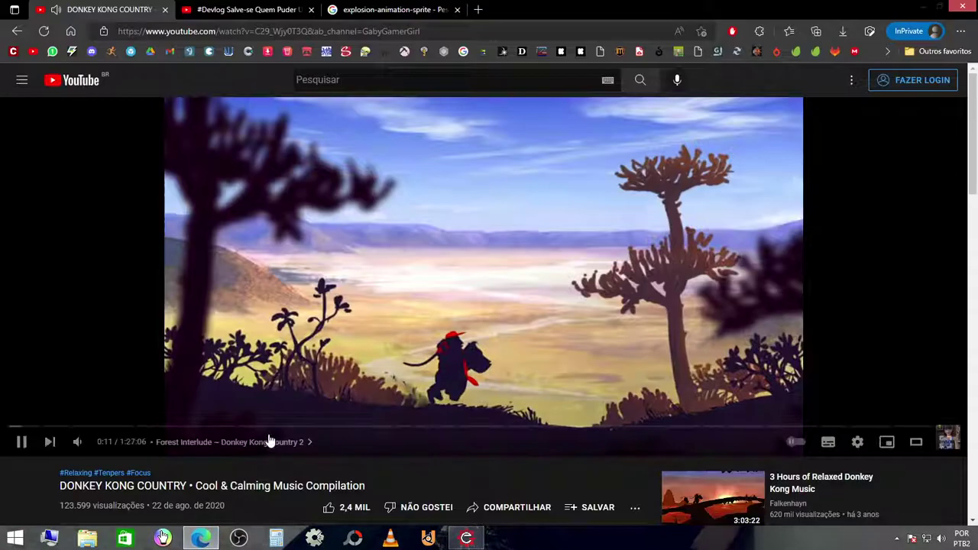
left_click(309, 313)
key("Down")
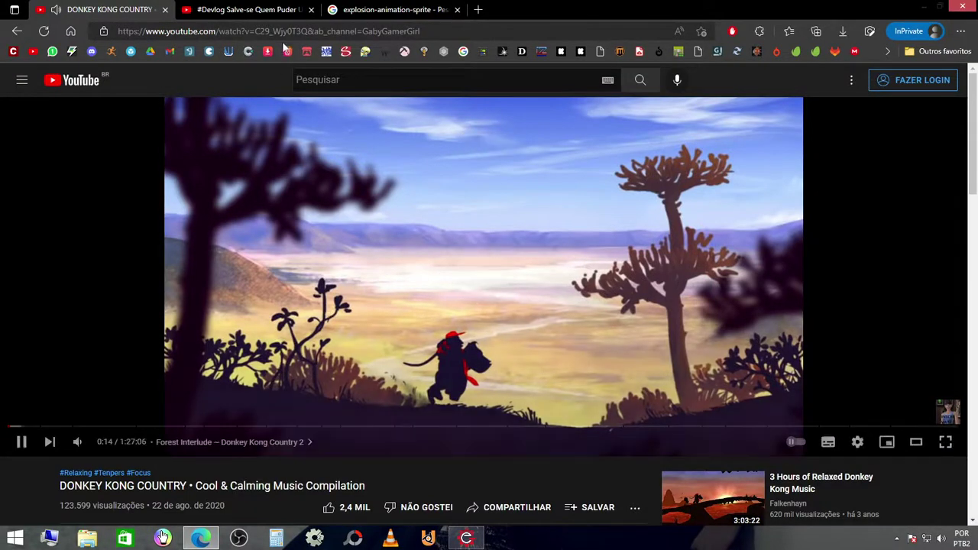
left_click(248, 10)
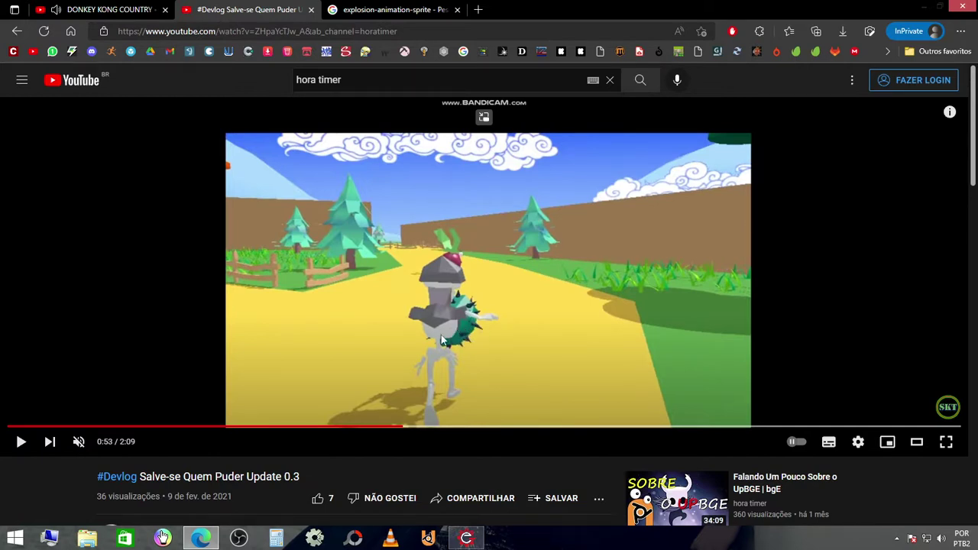
Replay the devlog clip from 0:53 to 0:57, leaving it paused at 0:57
left_click(471, 335)
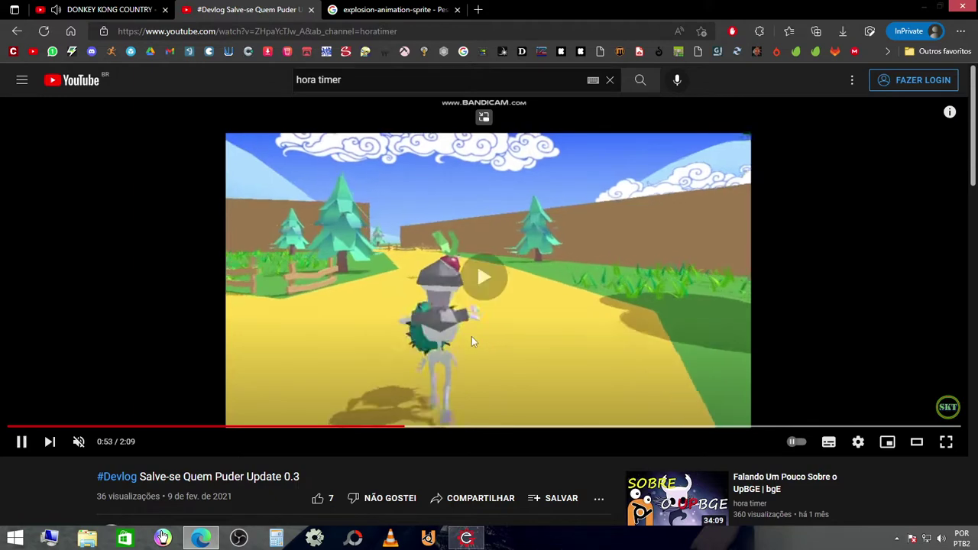
left_click(470, 346)
left_click(469, 350)
left_click(489, 305)
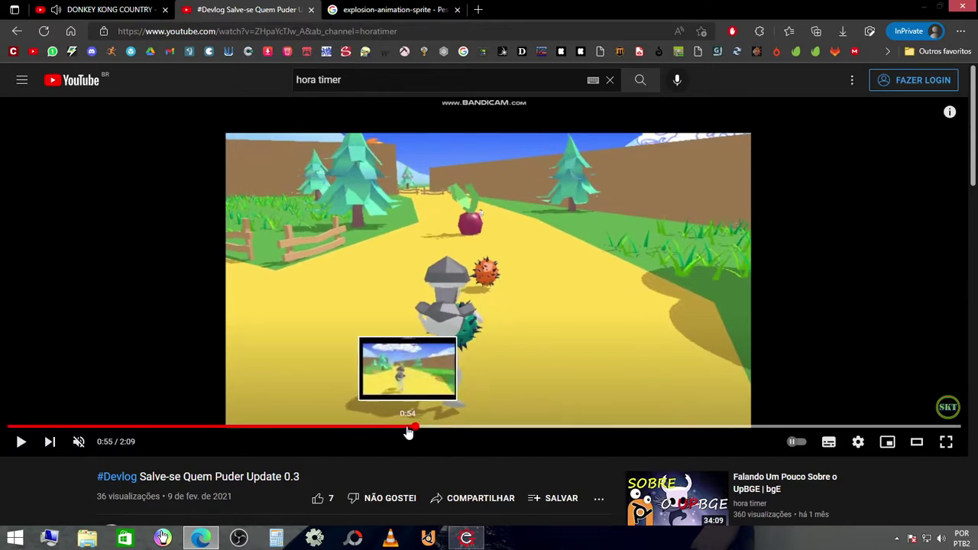
left_click(407, 427)
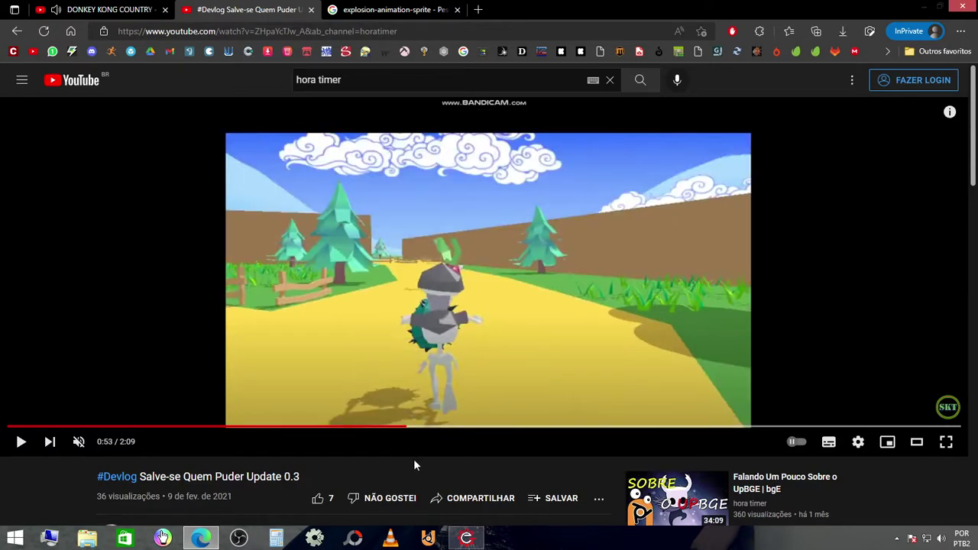
key("space")
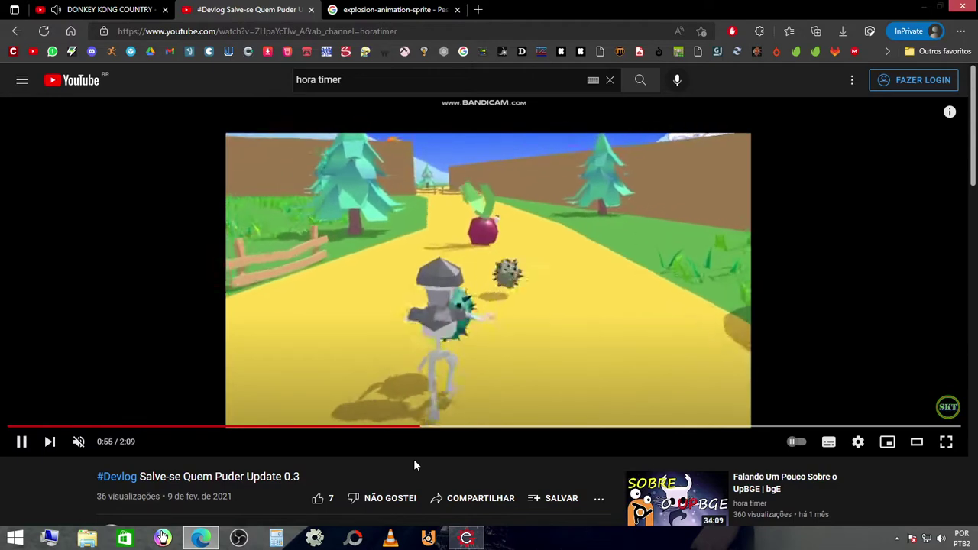
key("space")
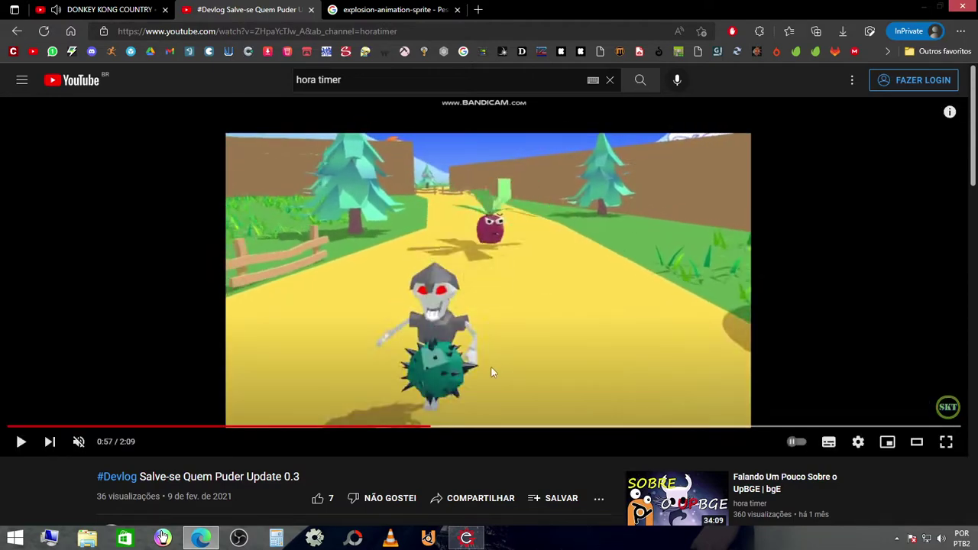
left_click(428, 428)
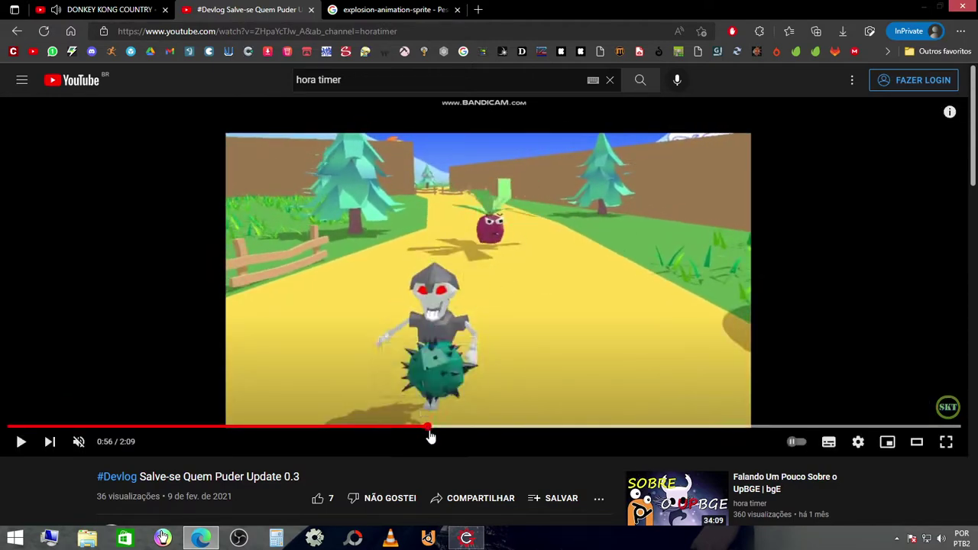
key("space")
key("space")
key("space")
left_click(461, 336)
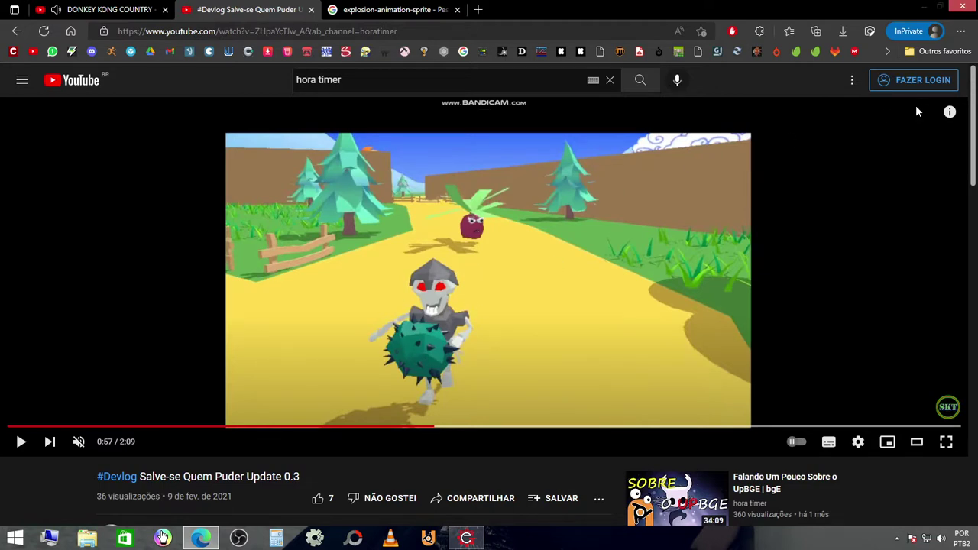
left_click(950, 112)
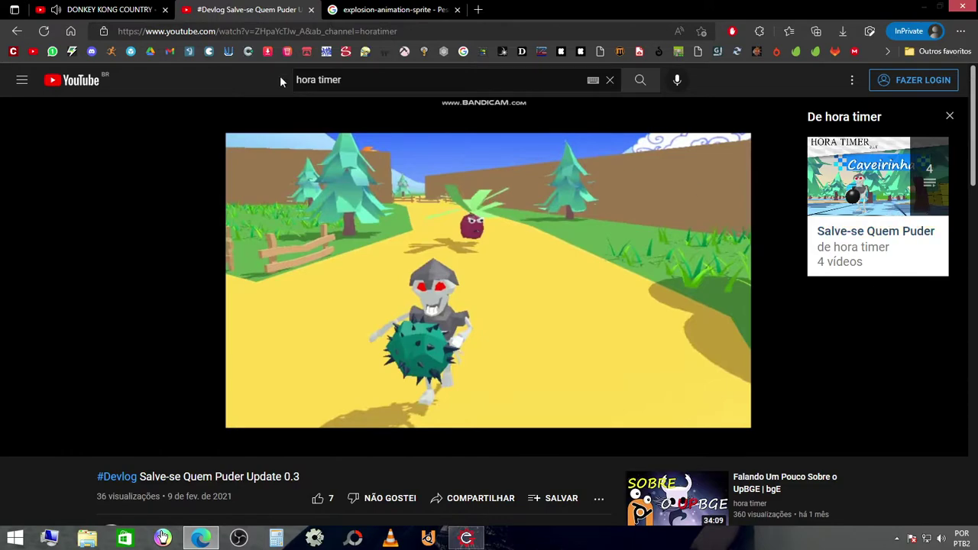
Close the devlog's playlist card and settle the clip on the 0:56 explosion
left_click(325, 15)
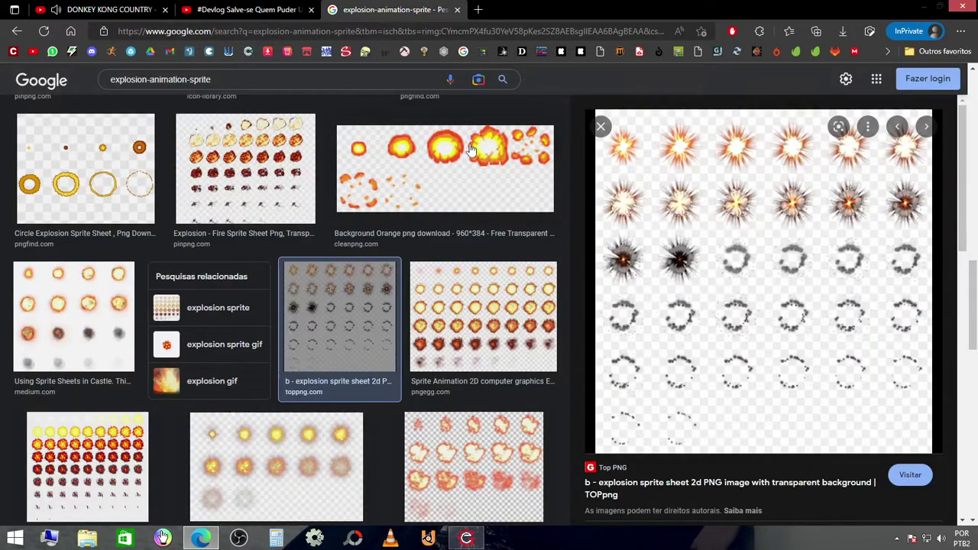
scroll(417, 253, "up", 5)
scroll(417, 254, "up", 3)
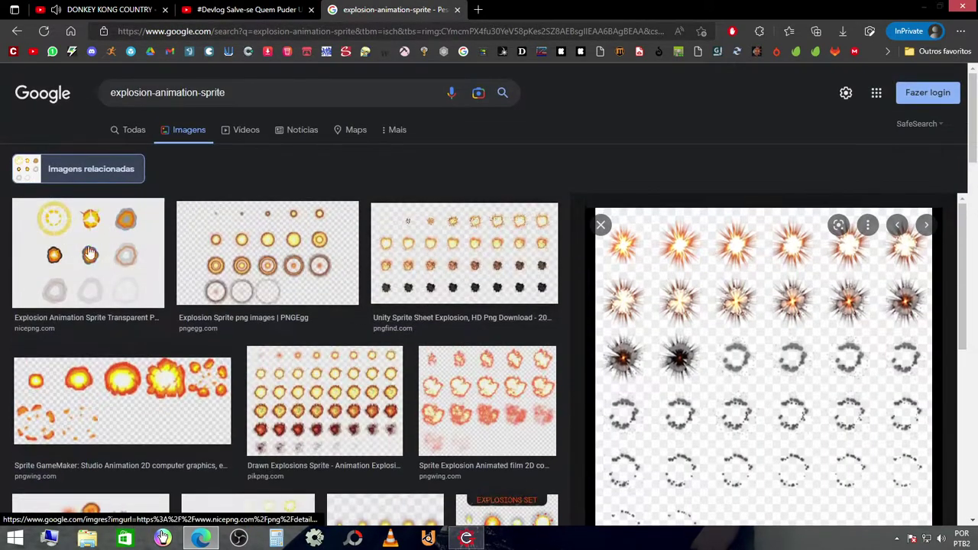
left_click(245, 10)
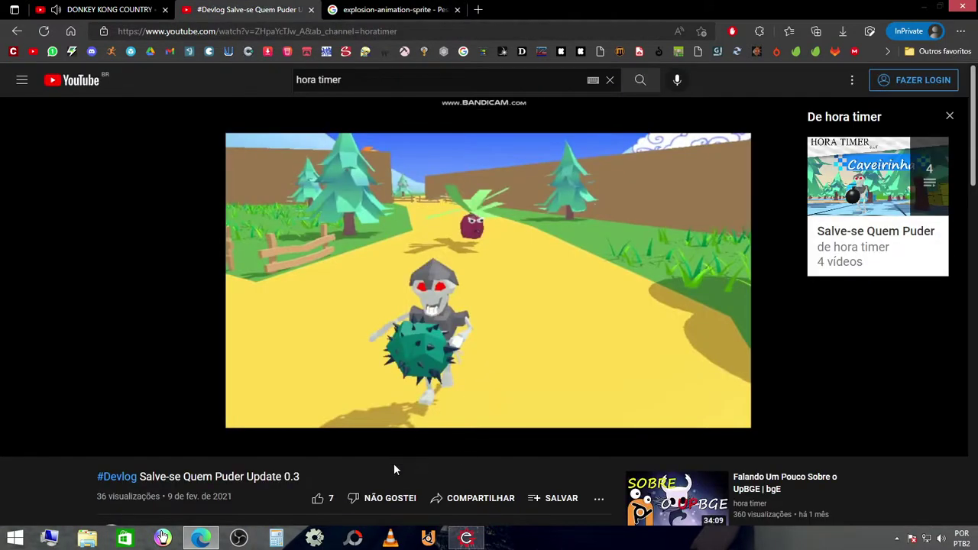
left_click(951, 117)
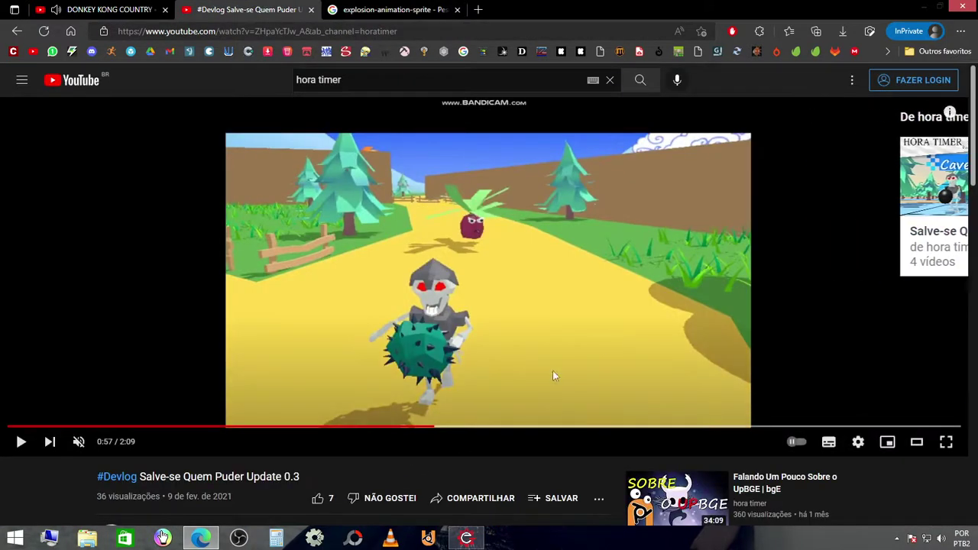
left_click_drag(399, 434, 428, 429)
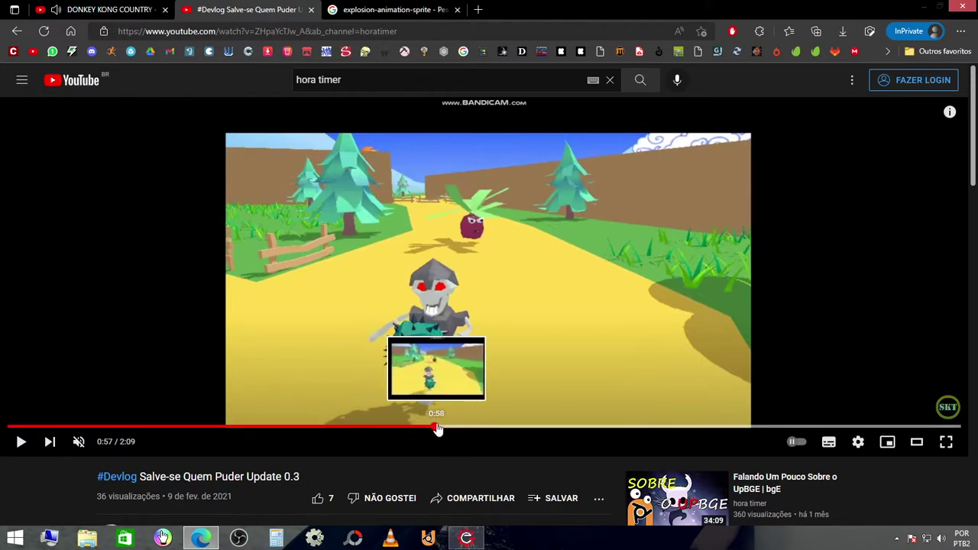
left_click_drag(428, 429, 425, 427)
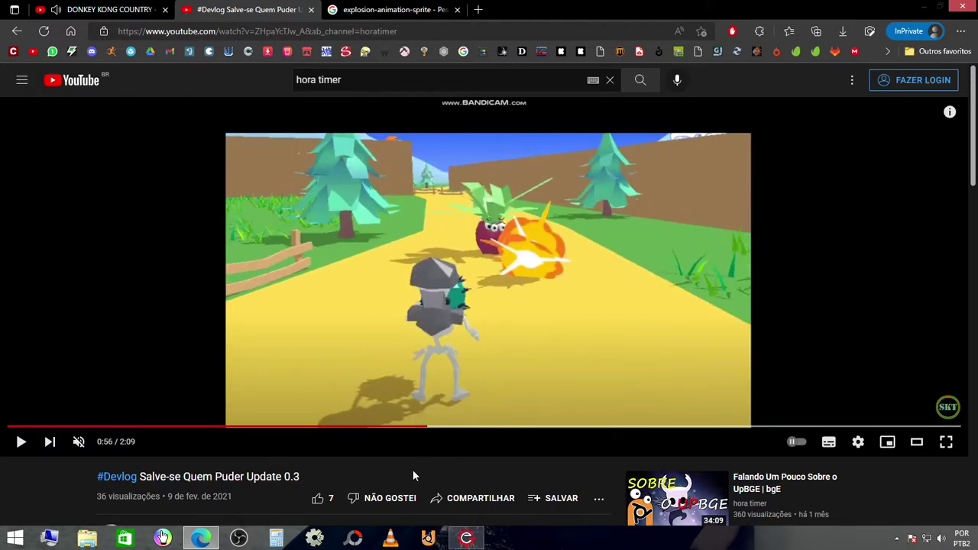
Preview the NicePNG Explosion Animation Sprite sheet from the image results
left_click(426, 7)
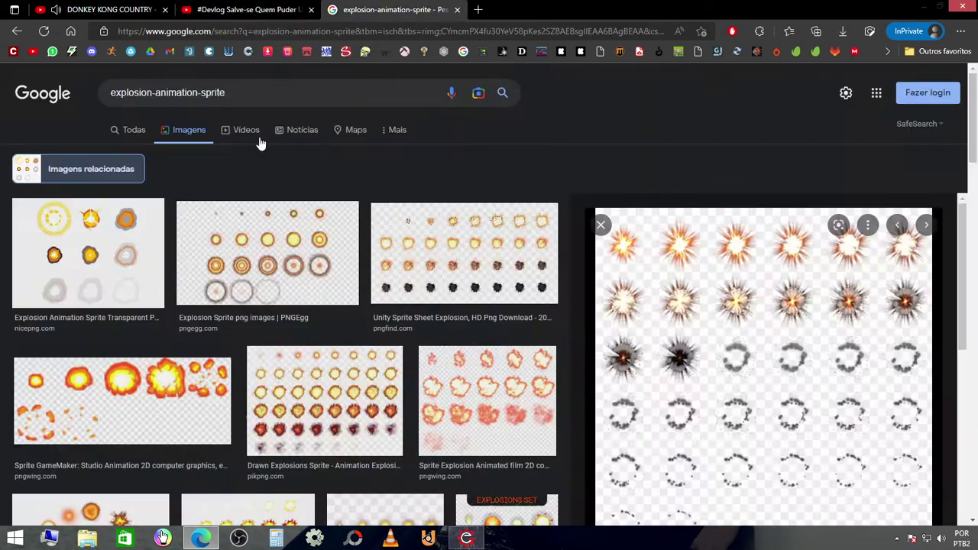
left_click(121, 229)
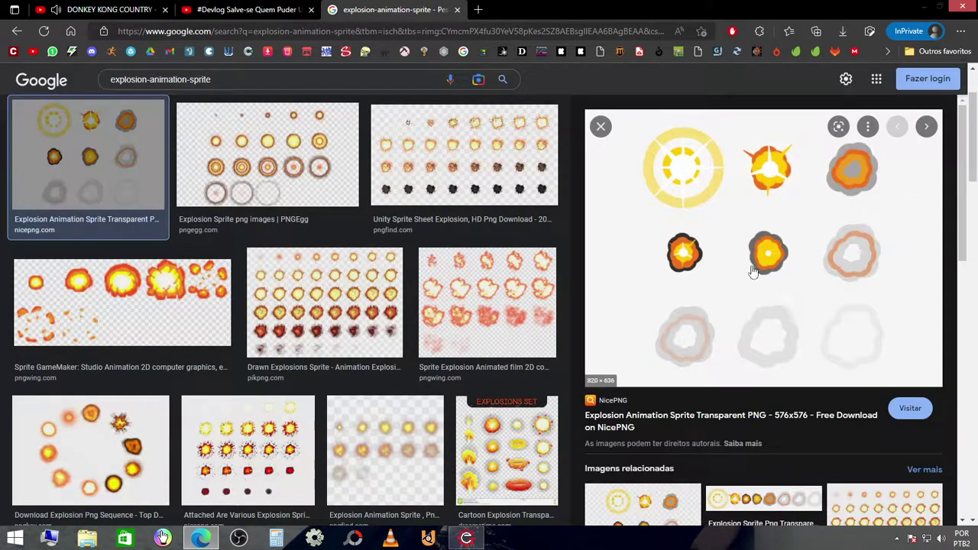
left_click(244, 10)
left_click(397, 9)
Download the NicePNG explosion sprite PNG and show it in the Downloads folder
left_click(910, 408)
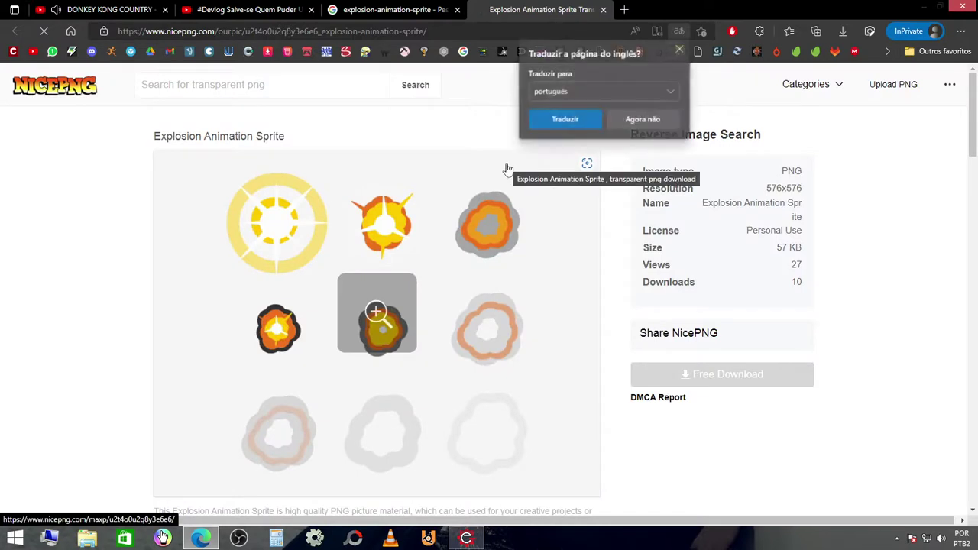
left_click(537, 24)
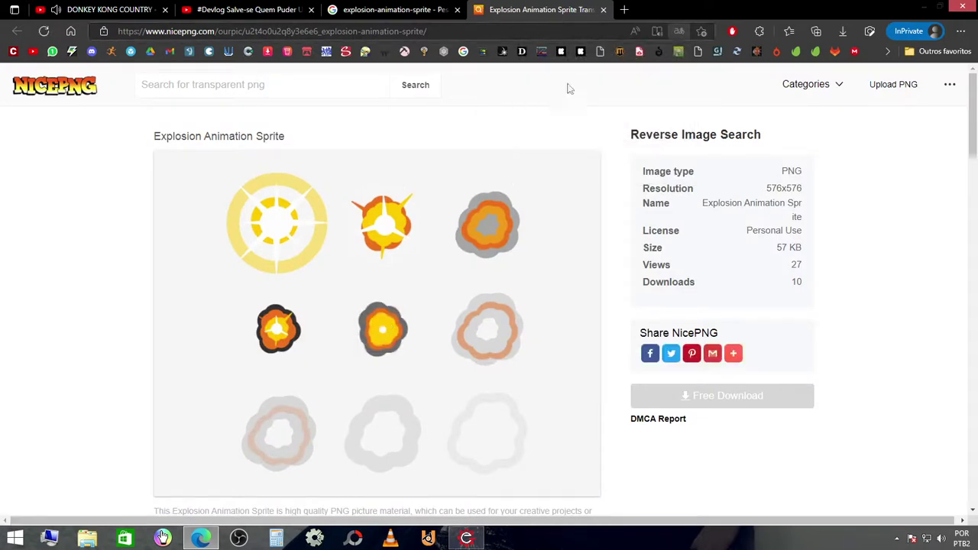
left_click(720, 403)
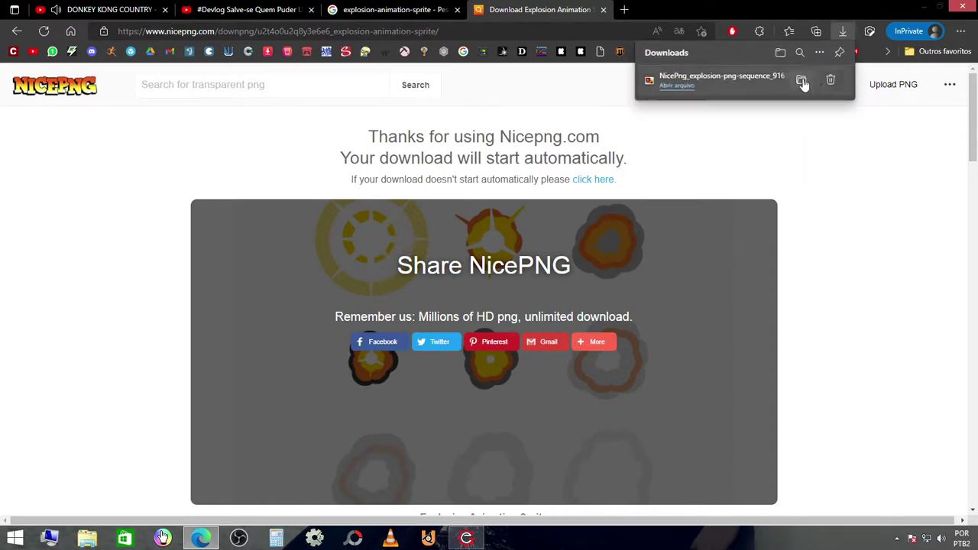
left_click(801, 81)
Minimize the browser and bring Range Engine 1.0 to the front
left_click(924, 7)
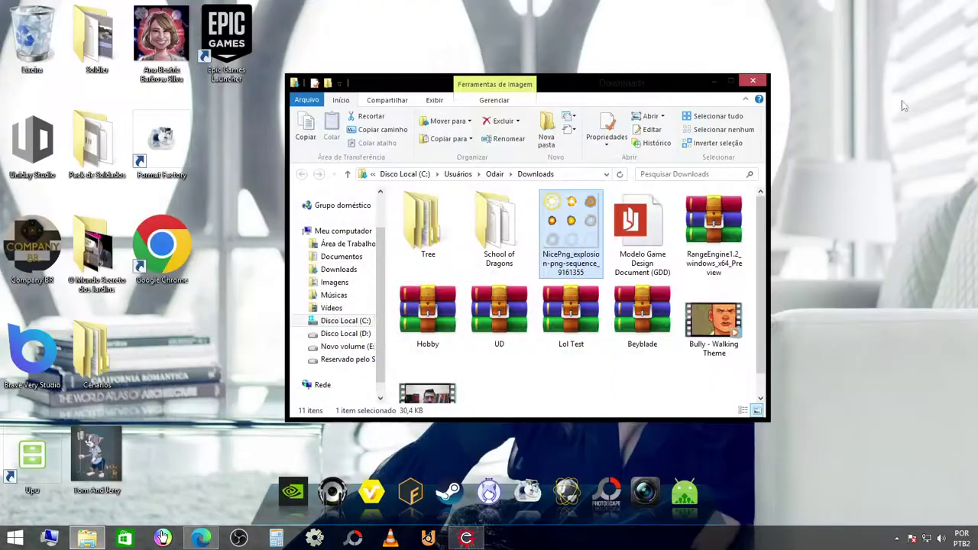
right_click(787, 78)
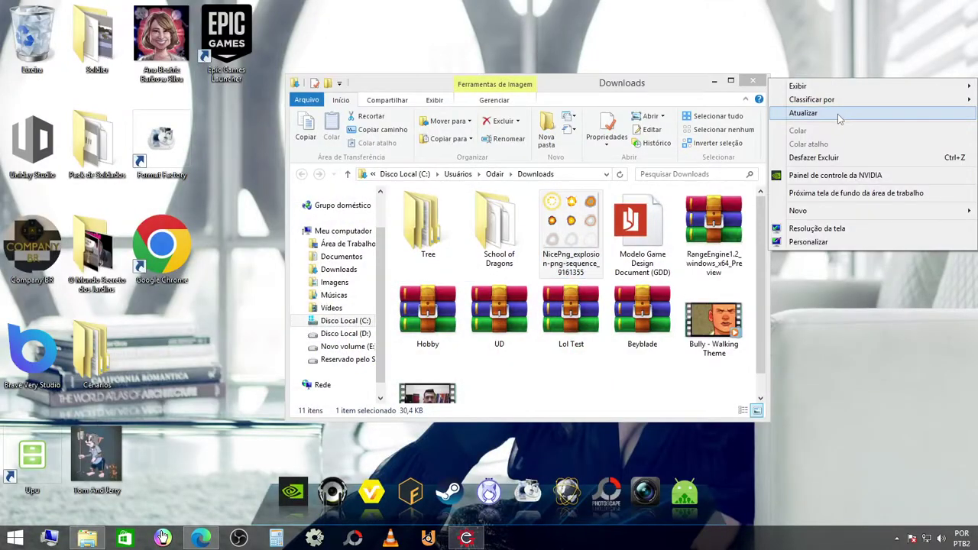
left_click(456, 538)
left_click(17, 514)
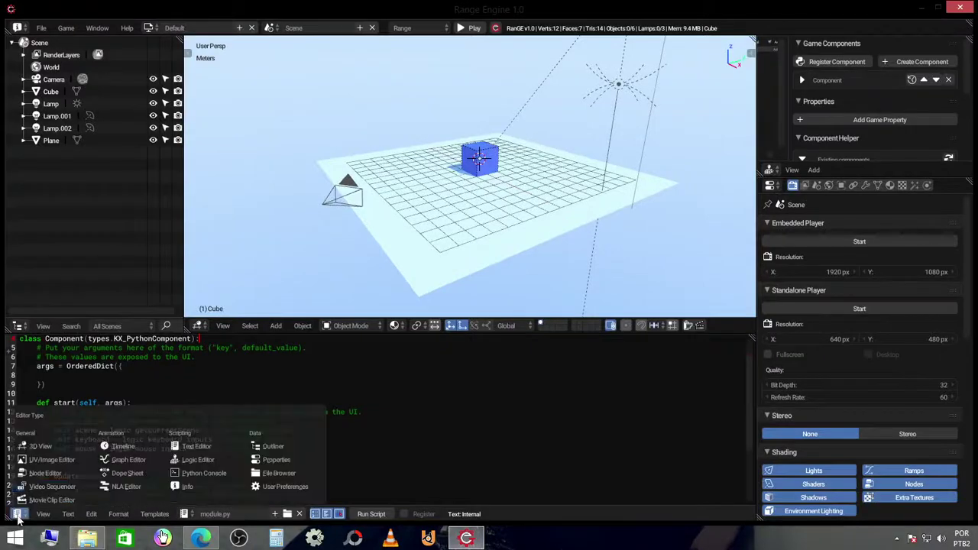
Turn the script area into a UV/Image Editor holding NicePng_explosion-png-sequence_9161355.png, centred
left_click(65, 462)
left_click(87, 539)
left_click_drag(570, 229, 267, 454)
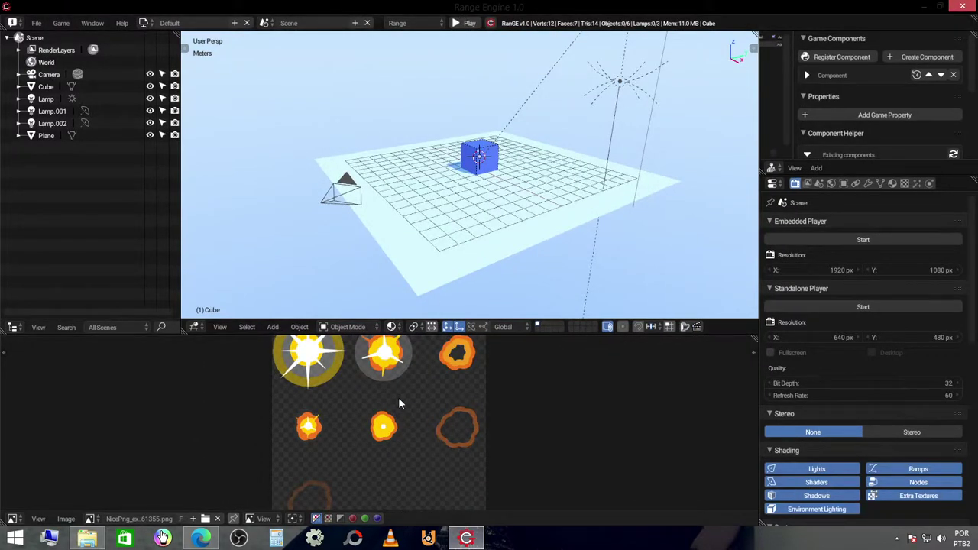
middle_click_drag(398, 403, 406, 426)
scroll(404, 424, "down", 2)
scroll(402, 412, "down", 1)
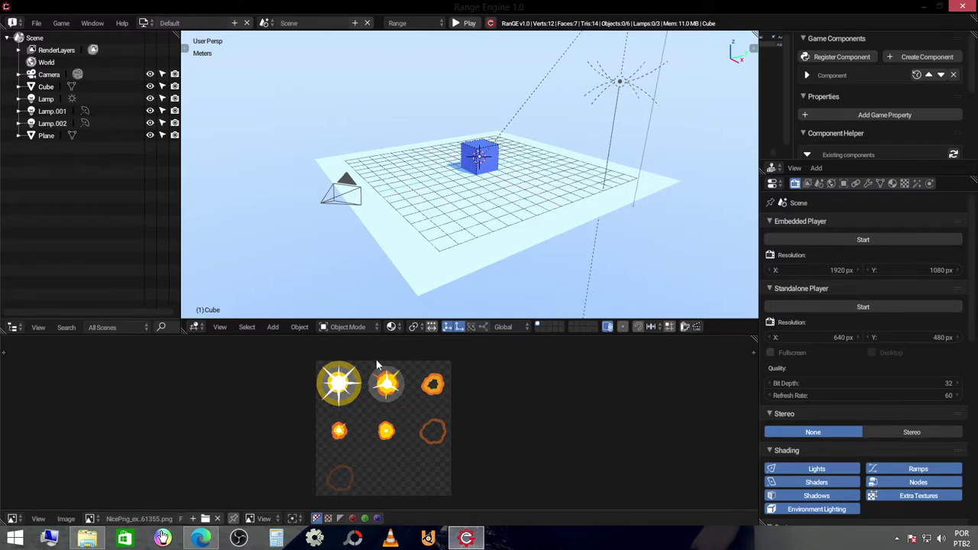
left_click(266, 519)
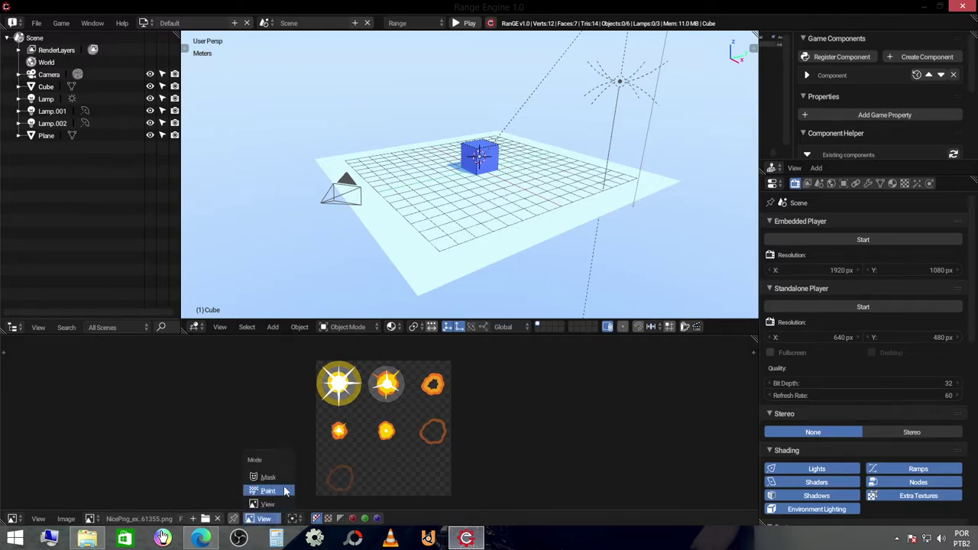
left_click(273, 491)
key("t")
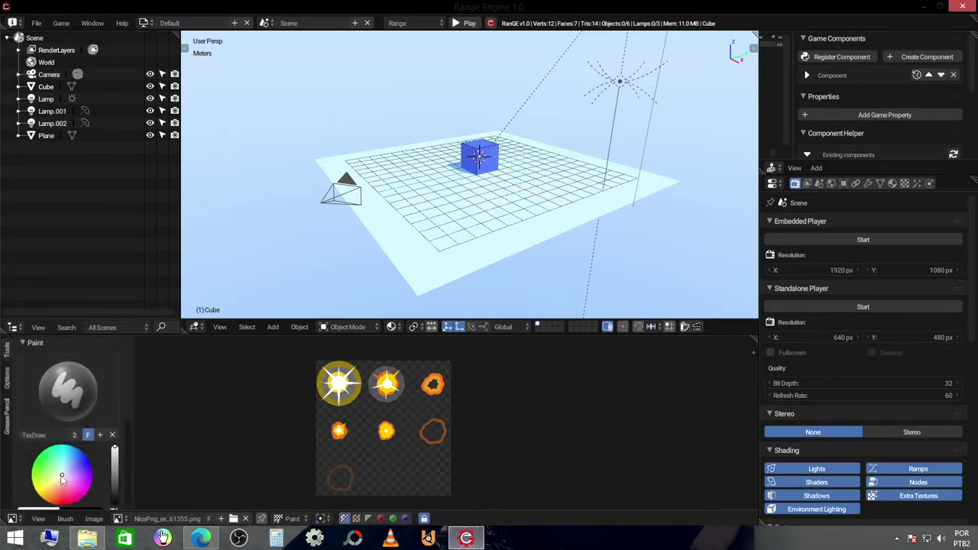
scroll(78, 466, "down", 2)
left_click(62, 448)
key("t")
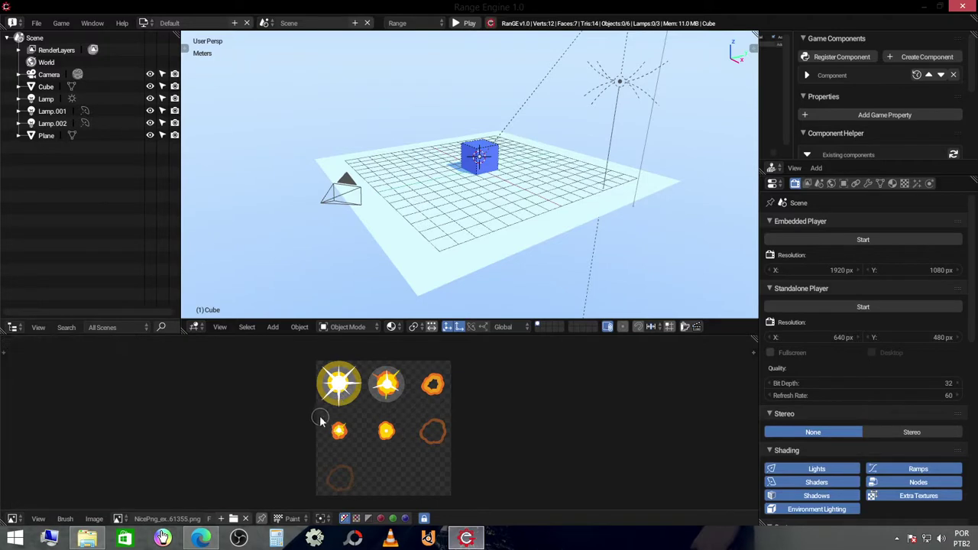
left_click_drag(314, 413, 458, 412)
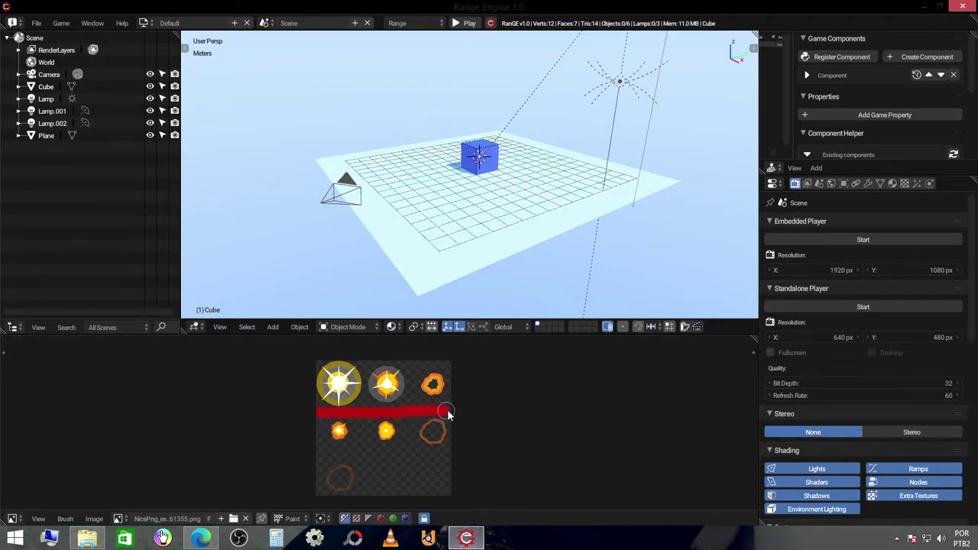
left_click_drag(433, 459, 293, 459)
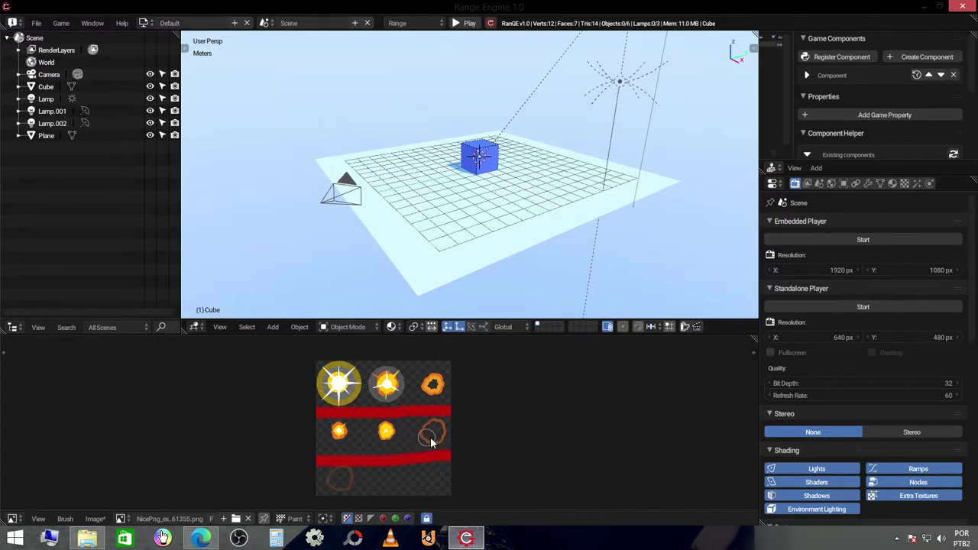
left_click(387, 480)
key("ctrl+z")
mouse_move(362, 362)
left_mouse_down()
mouse_move(367, 494)
mouse_move(415, 369)
left_mouse_up()
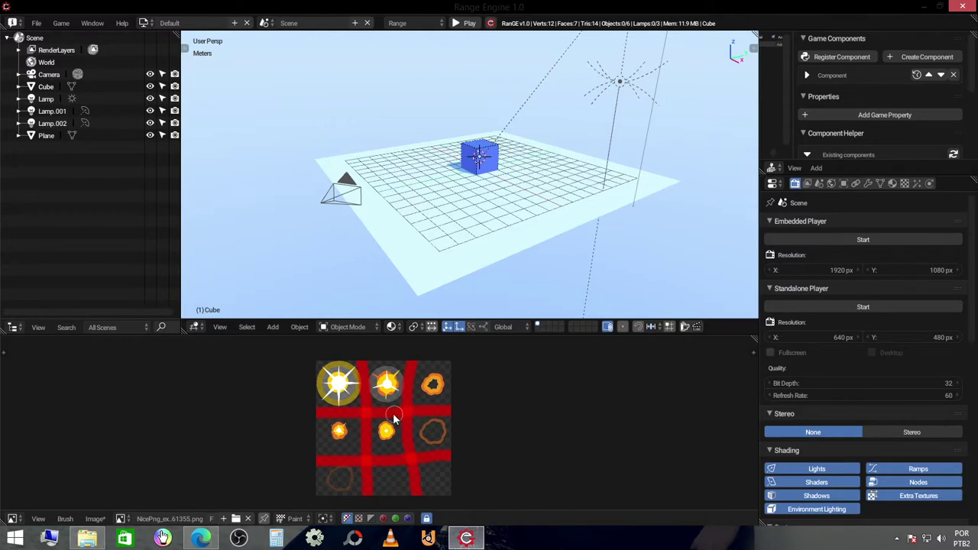
key("ctrl+z")
key("ctrl+z")
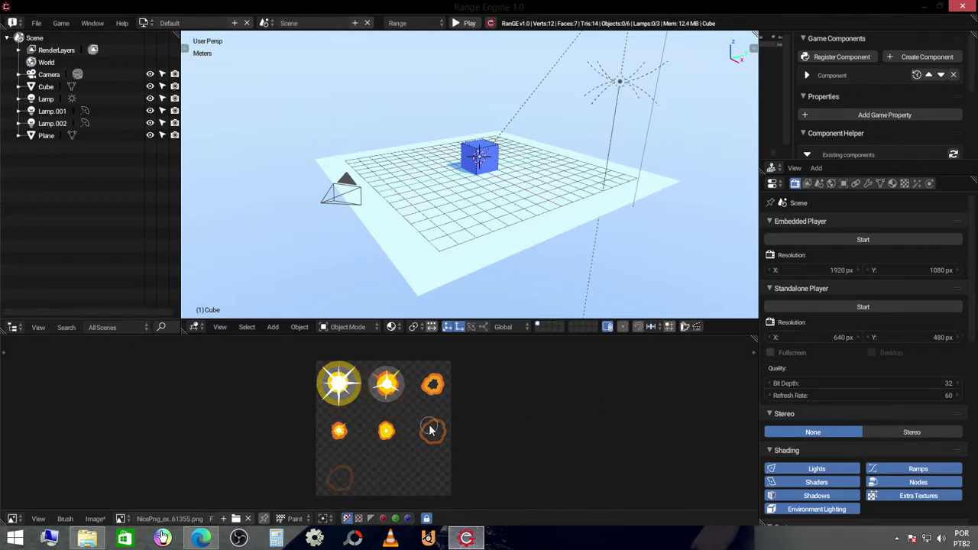
left_click(291, 518)
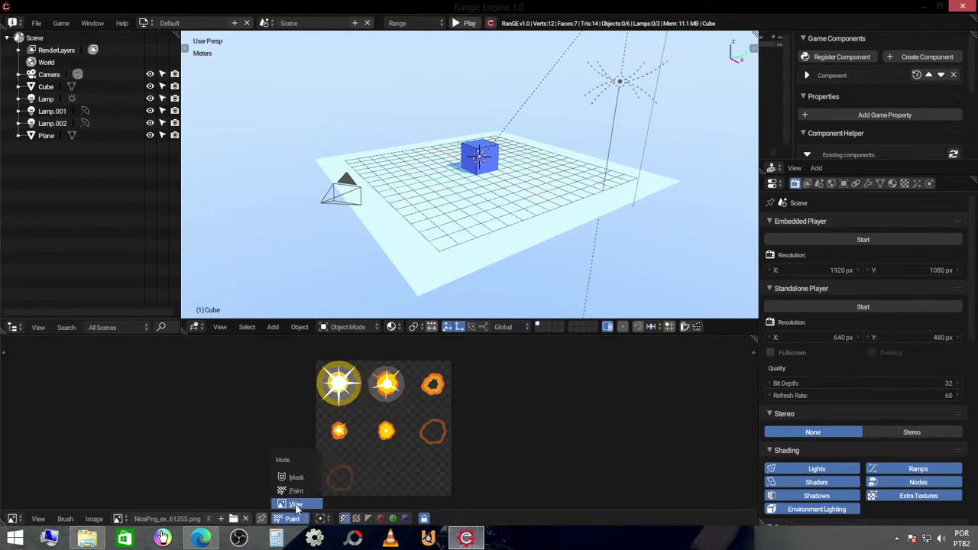
Animate the sprite sheet with frames 0–8, speed 7, and 3×3 tiles
left_click(295, 505)
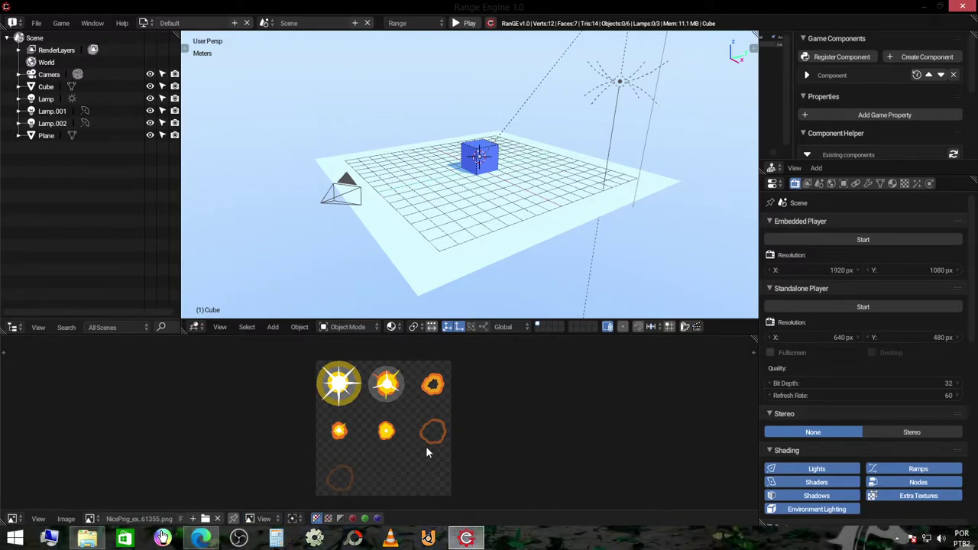
key("n")
scroll(650, 434, "down", 4)
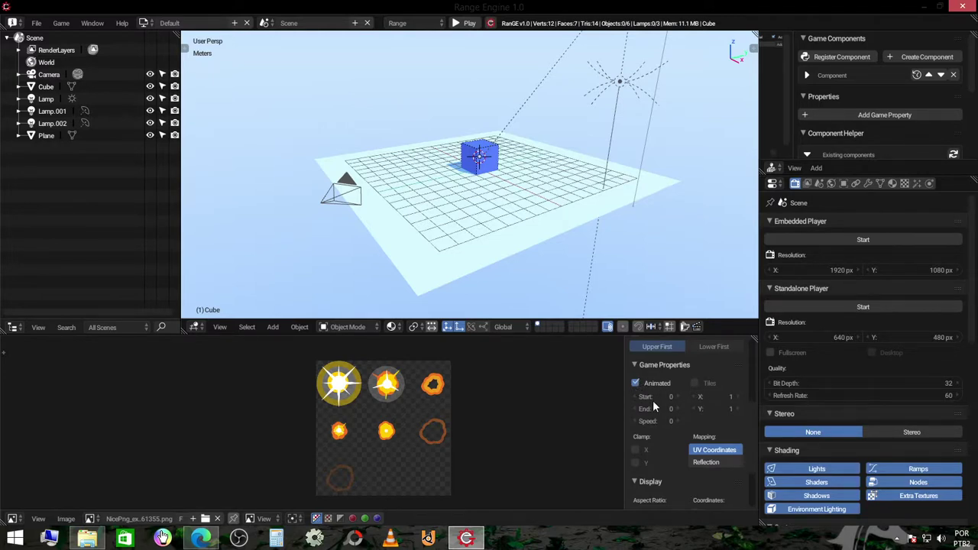
left_click(657, 409)
type("8")
left_click(654, 421)
key("Return")
left_click(718, 397)
type("3")
left_click(724, 409)
type("3")
key("Return")
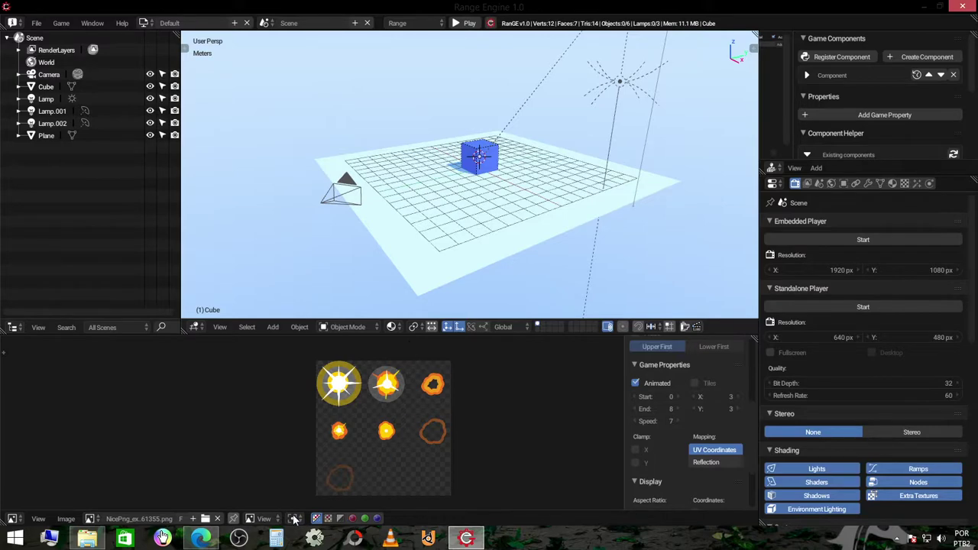
Delete the cube, the floor plane and the camera
right_click(479, 157)
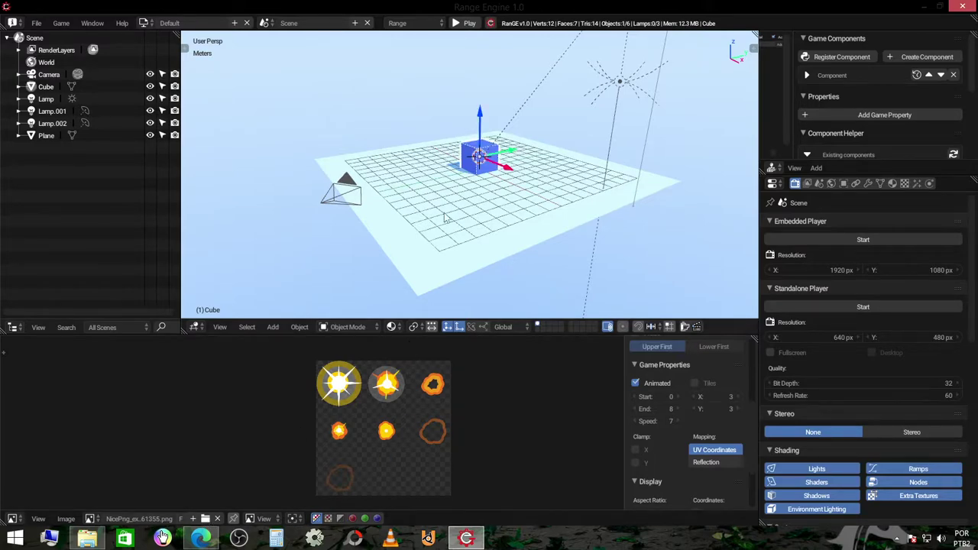
middle_click_drag(445, 218, 453, 192)
key("x")
left_click(467, 195)
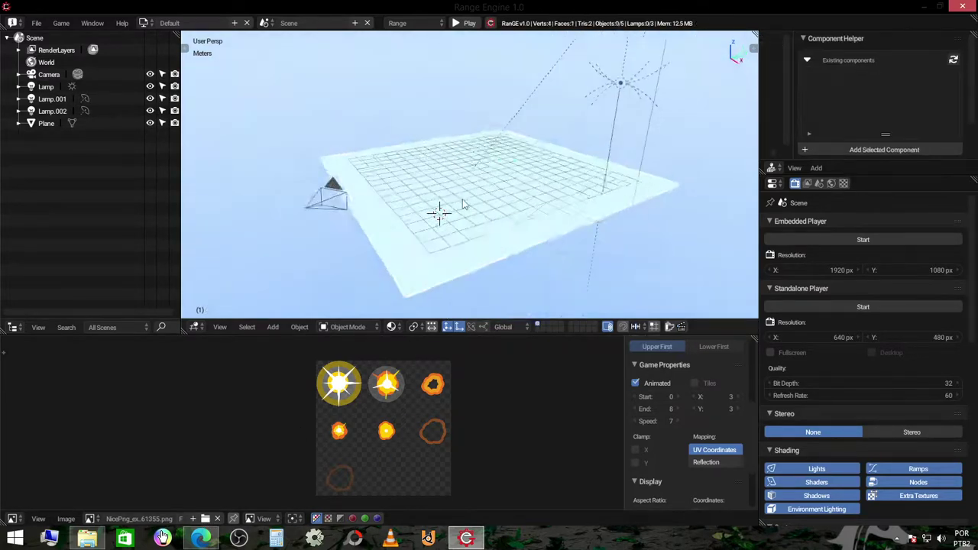
right_click(462, 203)
key("x")
left_click(441, 199)
right_click(324, 193)
key("x")
left_click(307, 194)
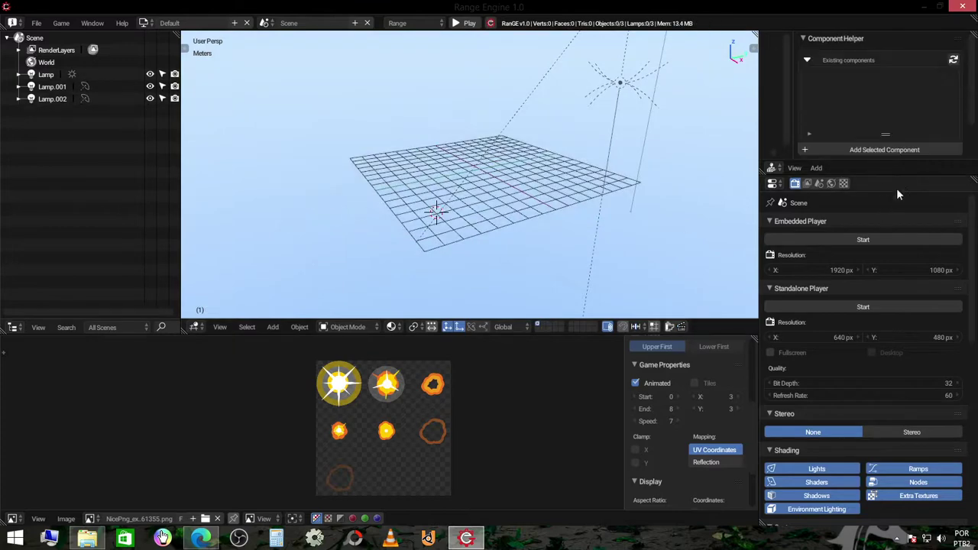
Turn on Paper Sky in the world settings, then unlink the World
left_click(832, 185)
left_click(770, 340)
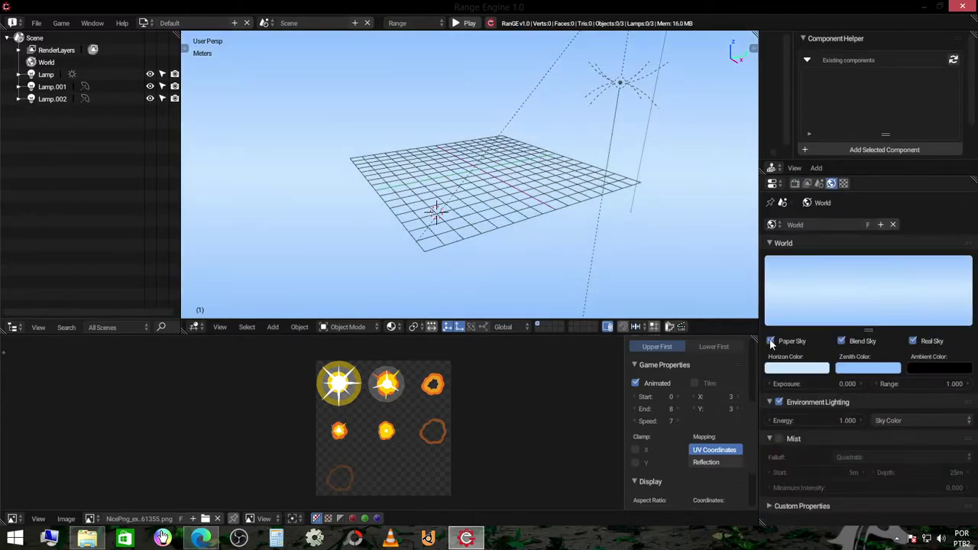
middle_click_drag(489, 222, 548, 167)
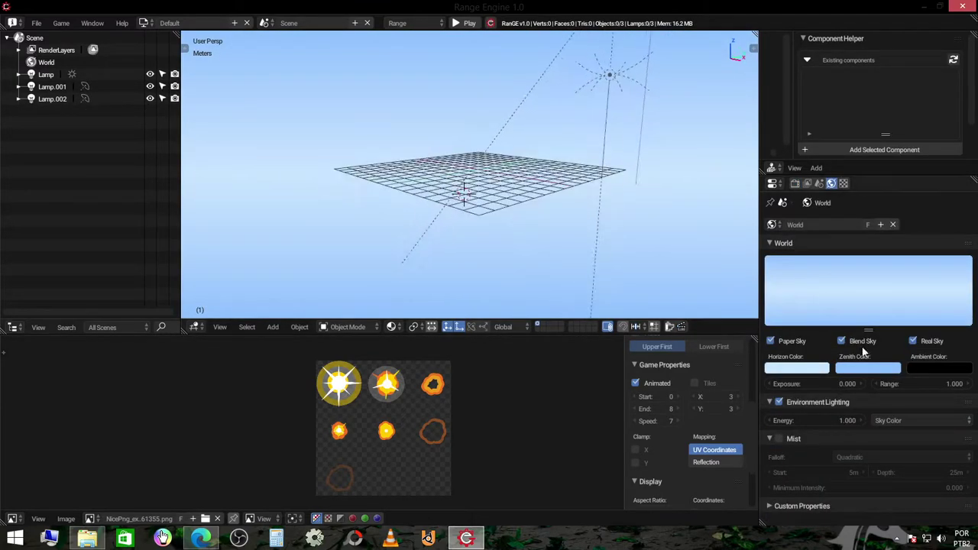
left_click(892, 224)
Snap the 3D cursor to the centre and add a Plane mesh there
mouse_move(526, 211)
middle_mouse_down()
mouse_move(556, 226)
mouse_move(548, 216)
middle_mouse_up()
key("shift+s")
left_click(525, 281)
key("shift+a")
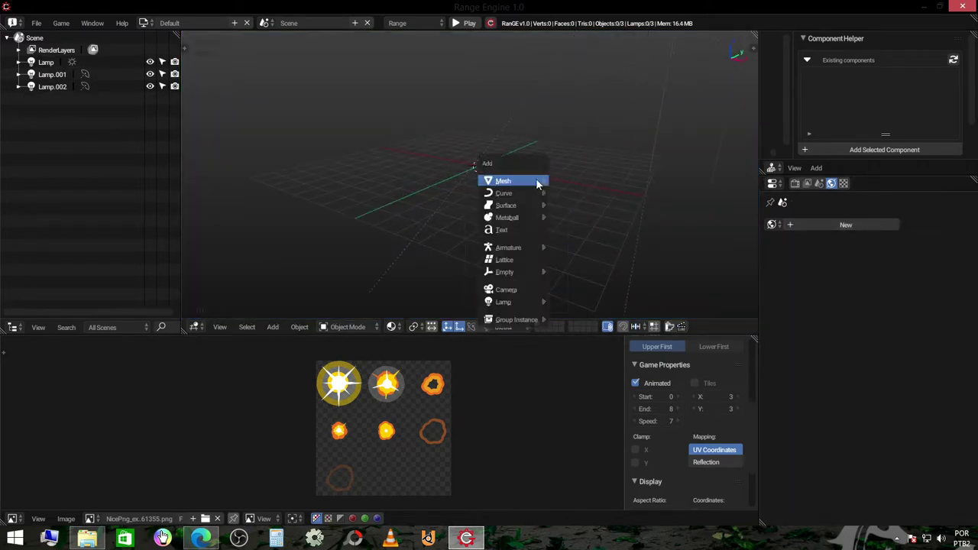
mouse_move(496, 183)
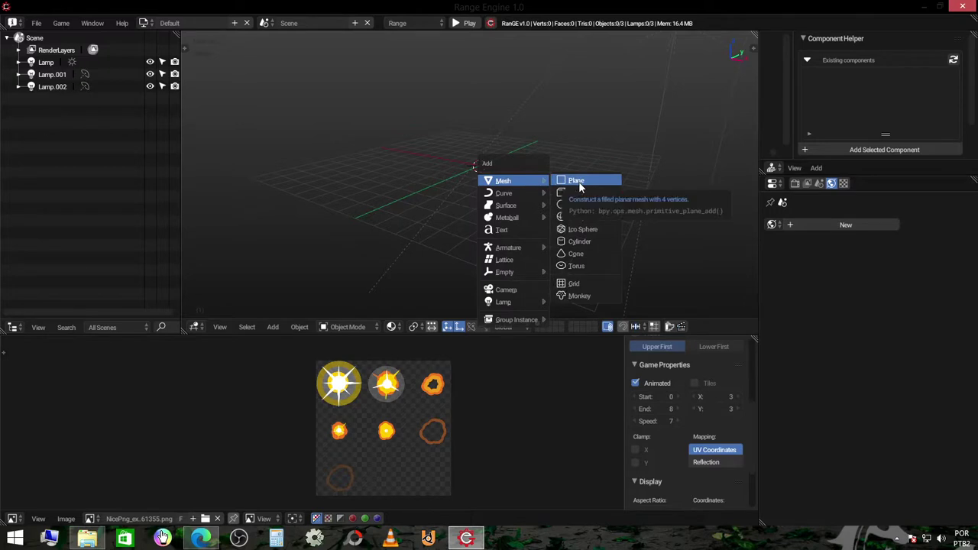
left_click(576, 183)
scroll(523, 201, "up", 3)
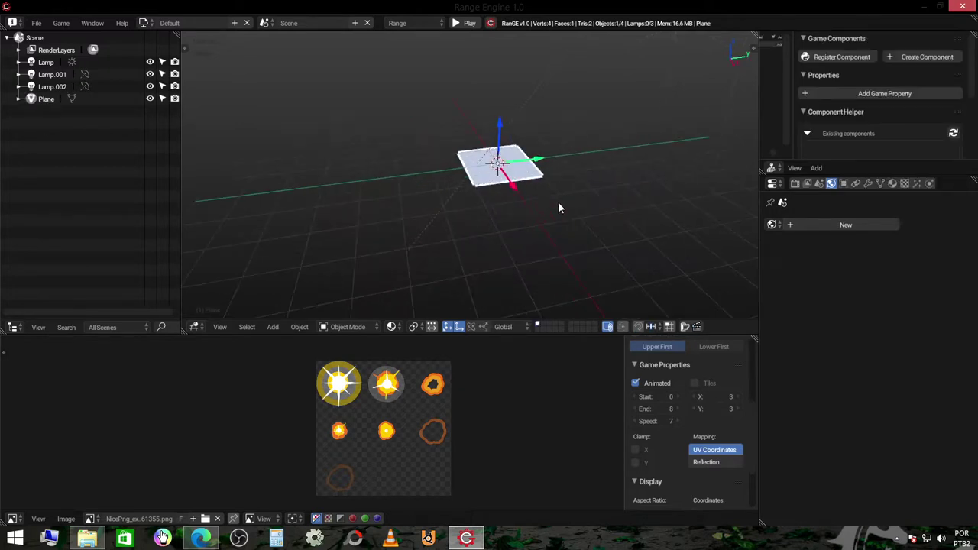
middle_click_drag(548, 200, 614, 245)
scroll(627, 246, "up", 3)
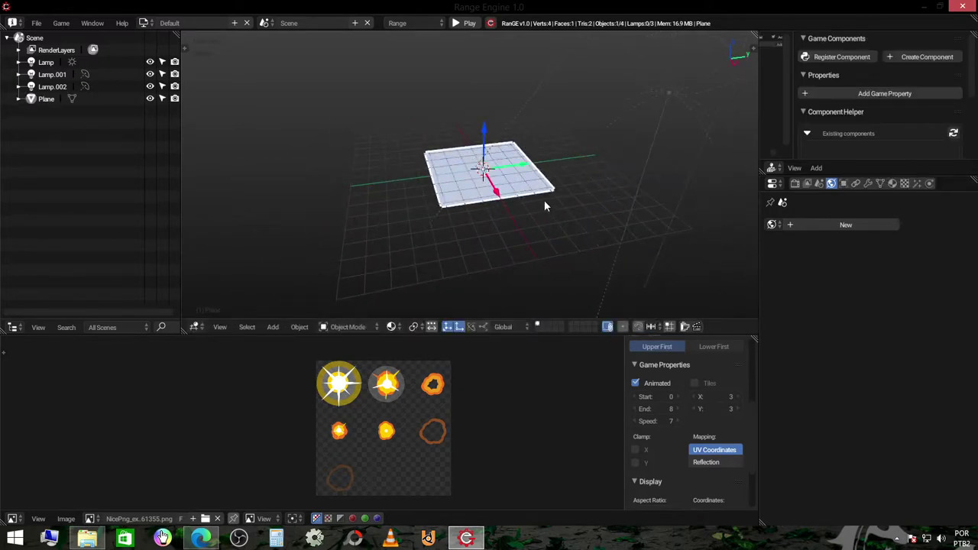
Unwrap the plane's face in Edit Mode, then return to Object Mode
key("Tab")
middle_click_drag(543, 200, 558, 204)
key("u")
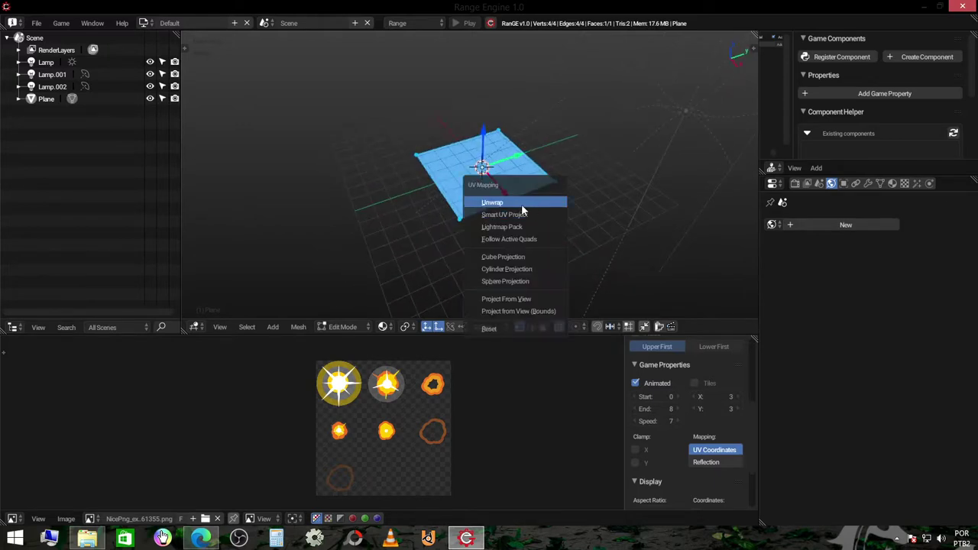
left_click(525, 203)
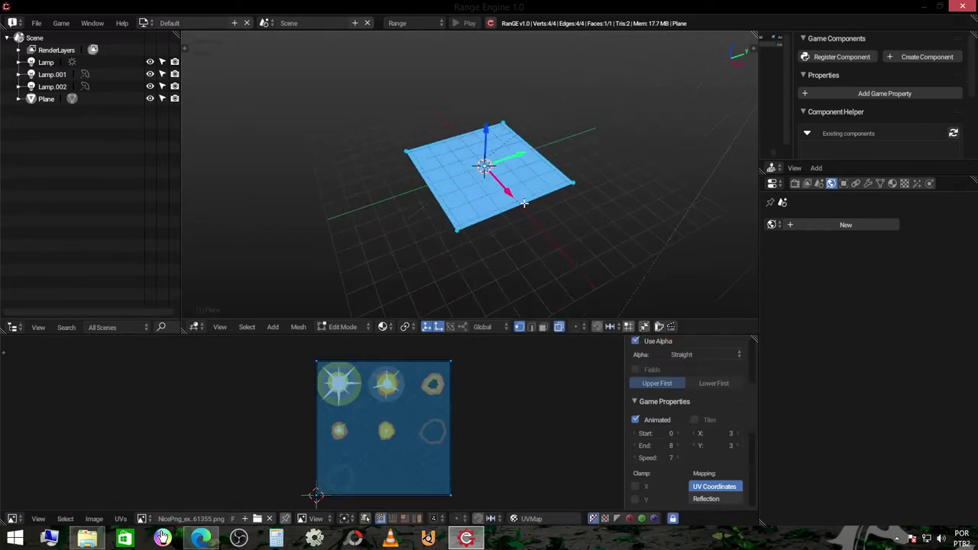
key("Tab")
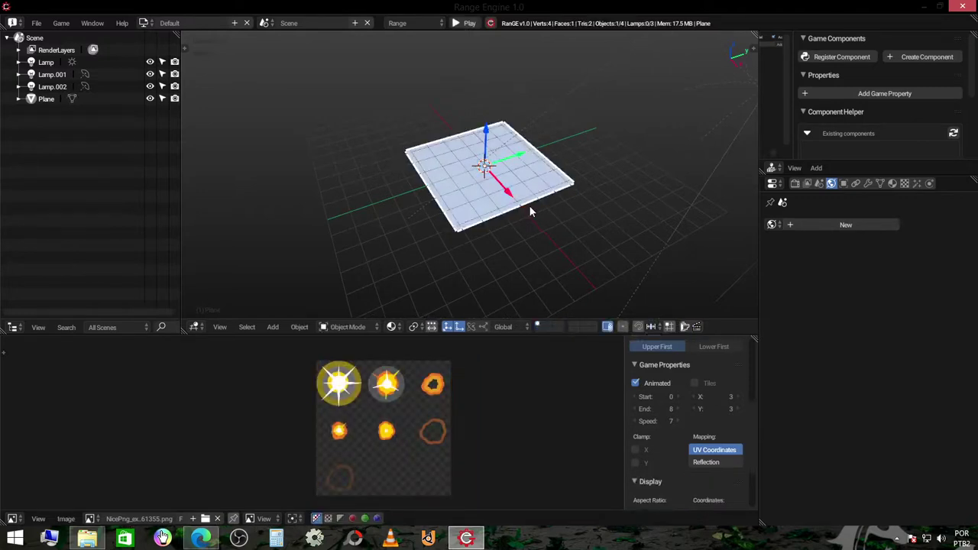
Create a new world and then remove it again
left_click(874, 225)
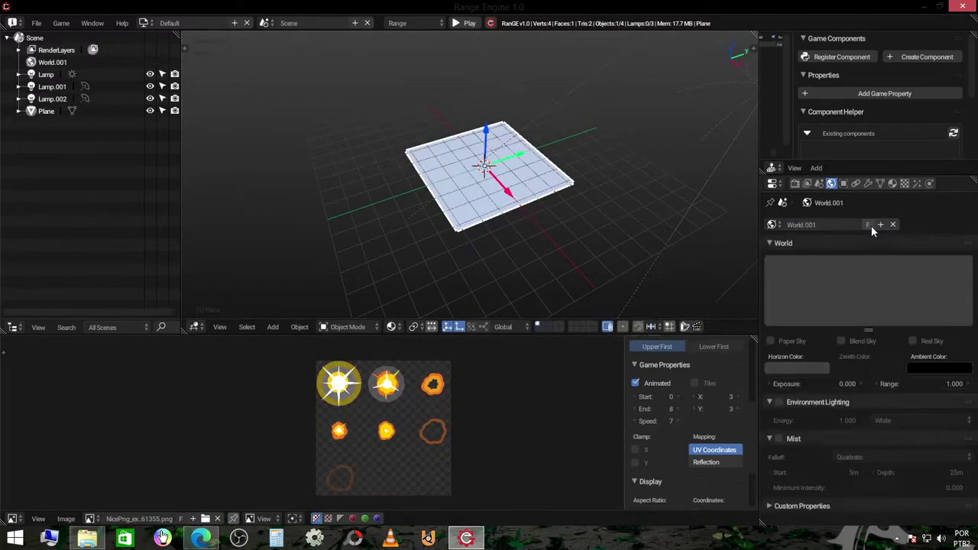
scroll(609, 222, "down", 3)
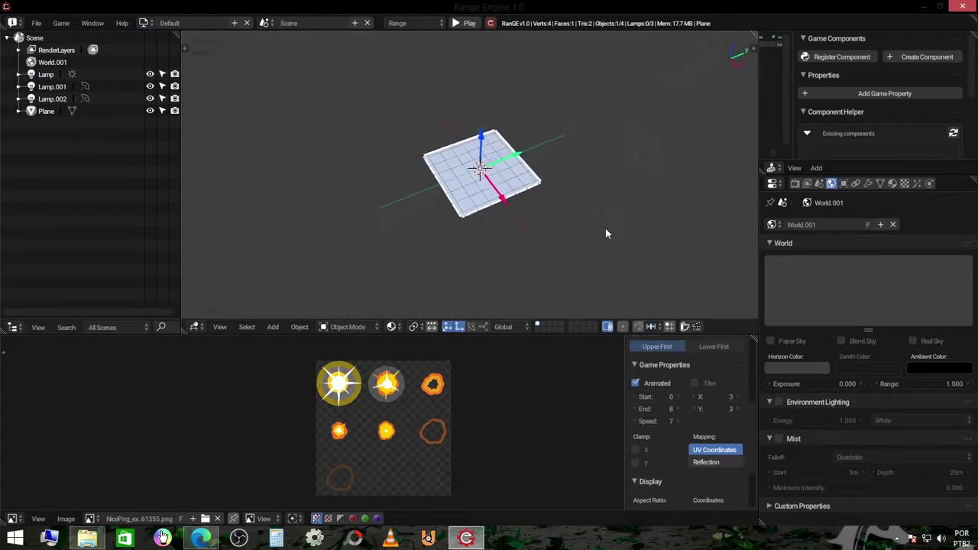
left_click(892, 225)
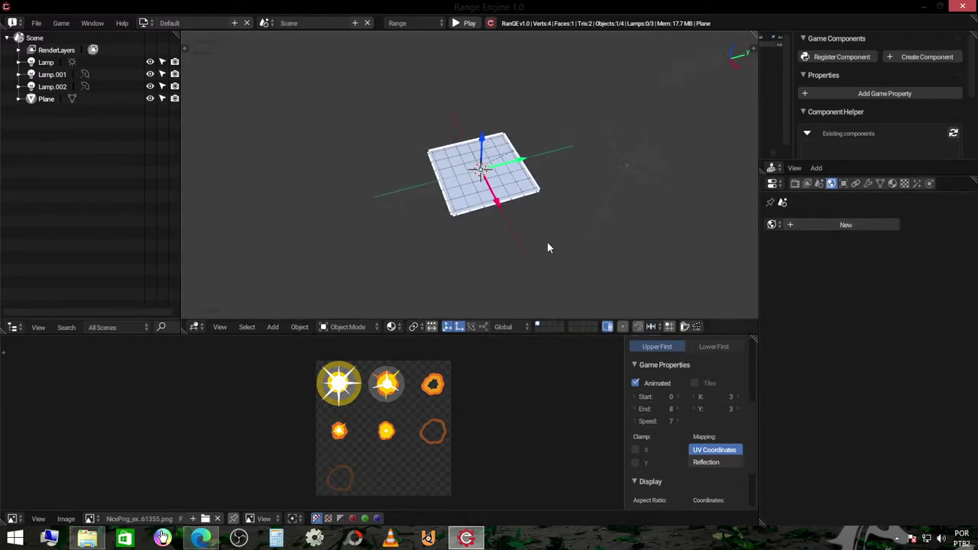
scroll(535, 202, "up", 3)
Give the plane a new material set to Shadeless
left_click(892, 186)
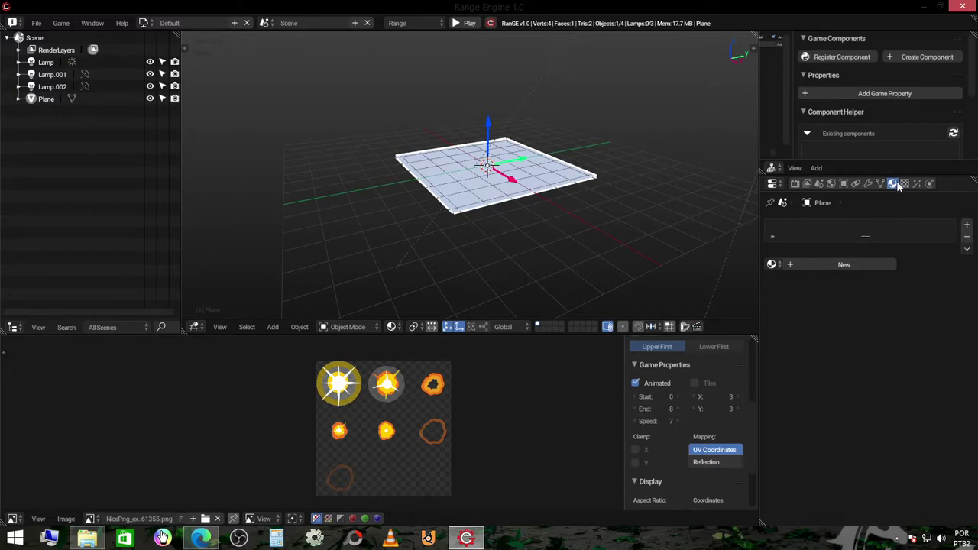
left_click(856, 264)
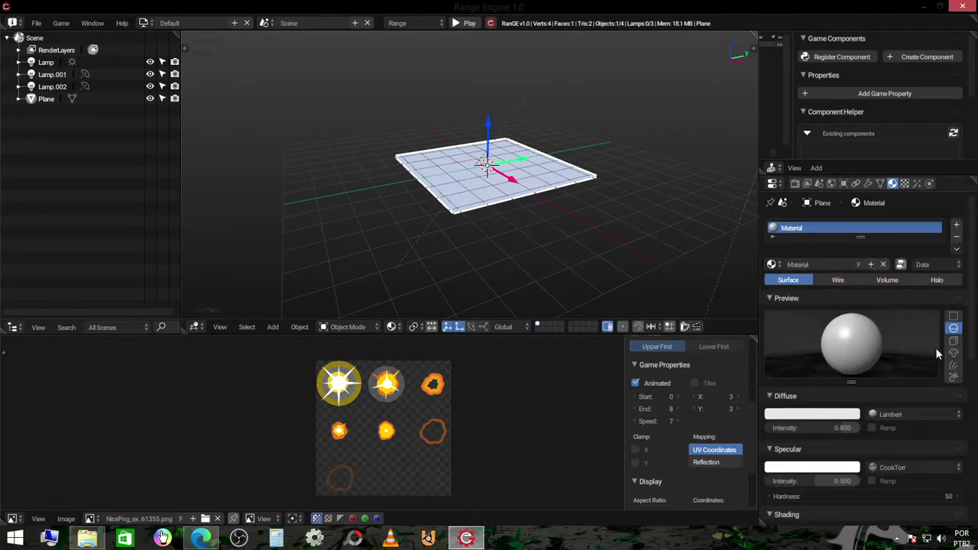
scroll(881, 421, "down", 1)
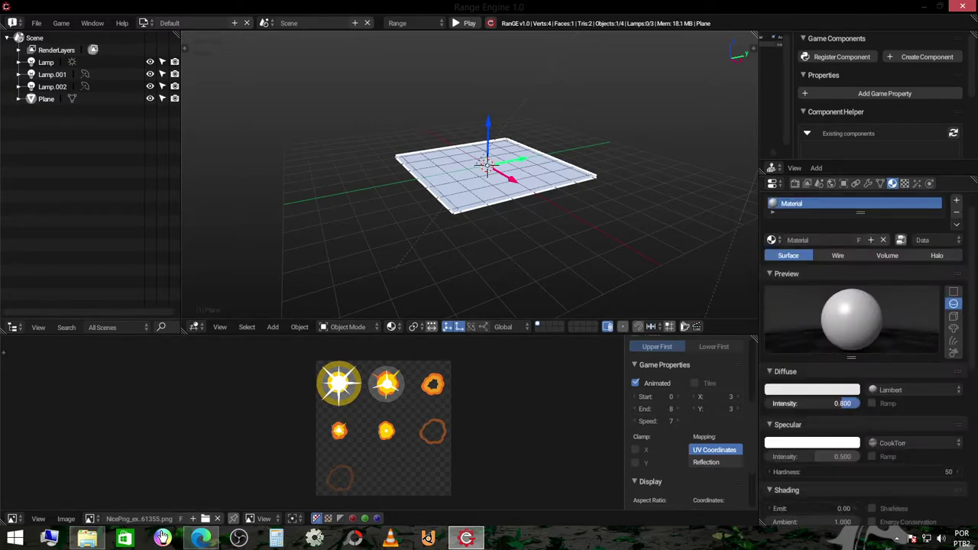
left_click_drag(843, 403, 860, 403)
scroll(855, 357, "down", 6)
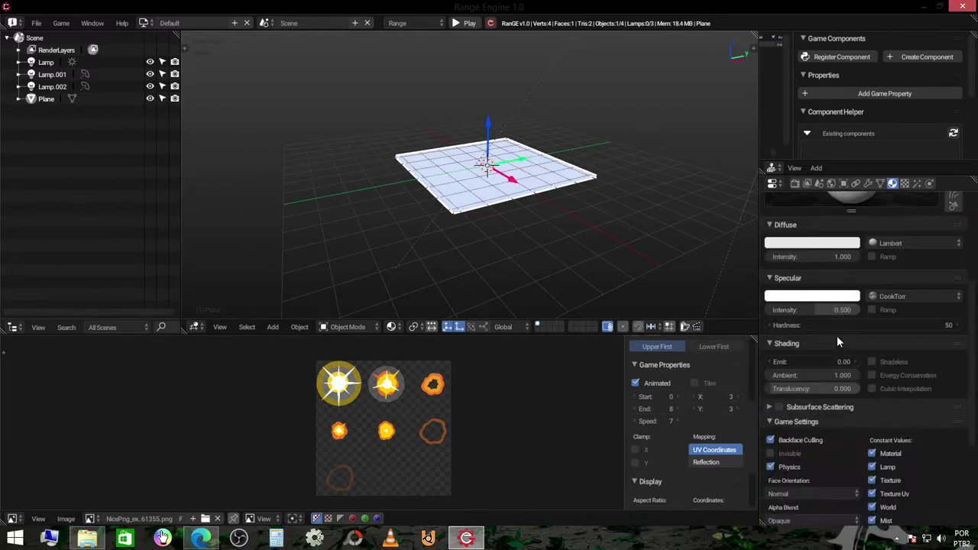
left_click(872, 362)
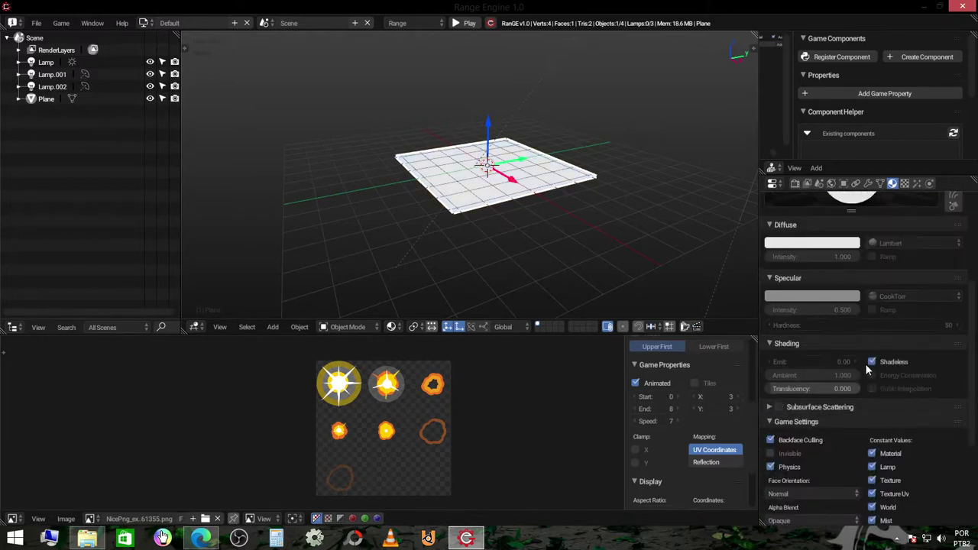
Enable transparency on the material and lower its Alpha to 0.000
scroll(855, 377, "down", 2)
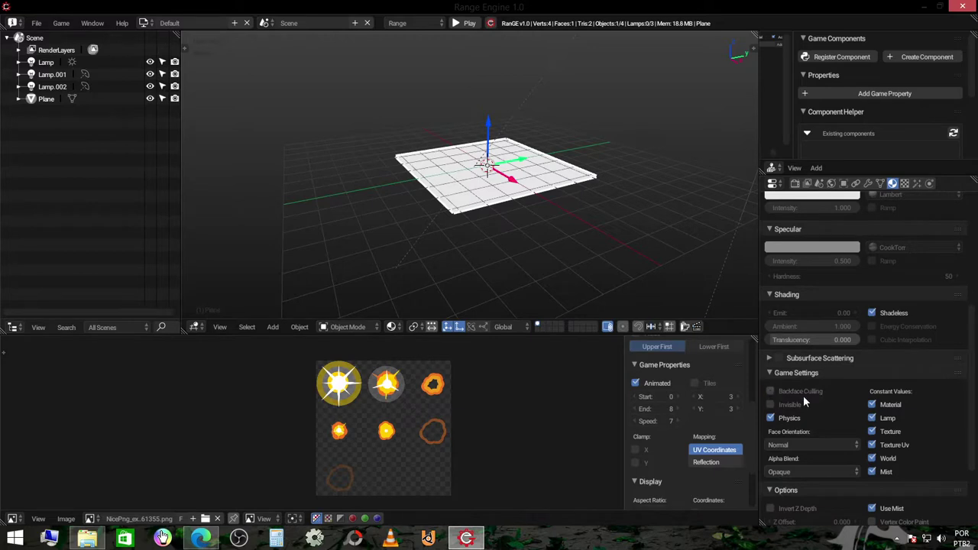
scroll(803, 397, "down", 3)
scroll(808, 435, "down", 1)
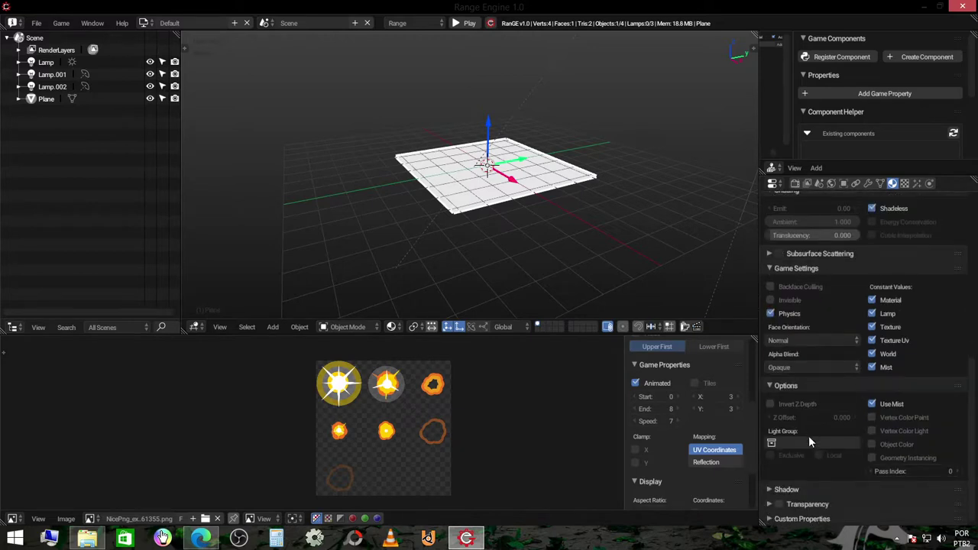
left_click(778, 504)
left_click(810, 504)
scroll(866, 469, "down", 2)
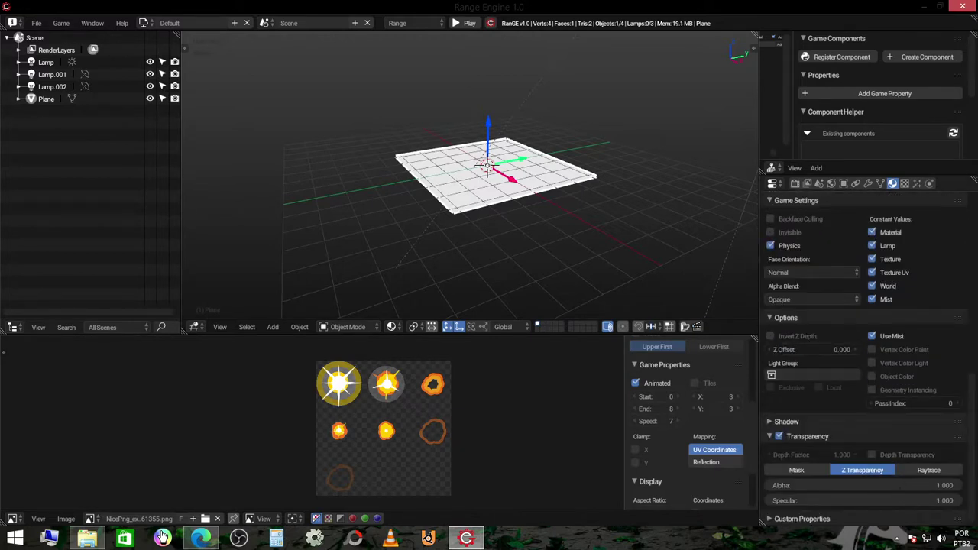
left_click_drag(940, 486, 767, 484)
scroll(898, 247, "up", 6)
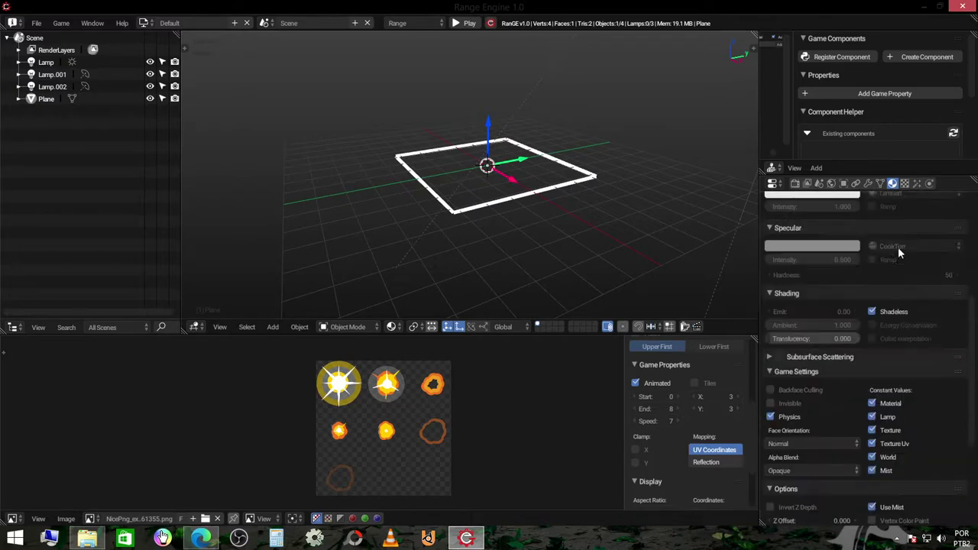
scroll(905, 214, "up", 1)
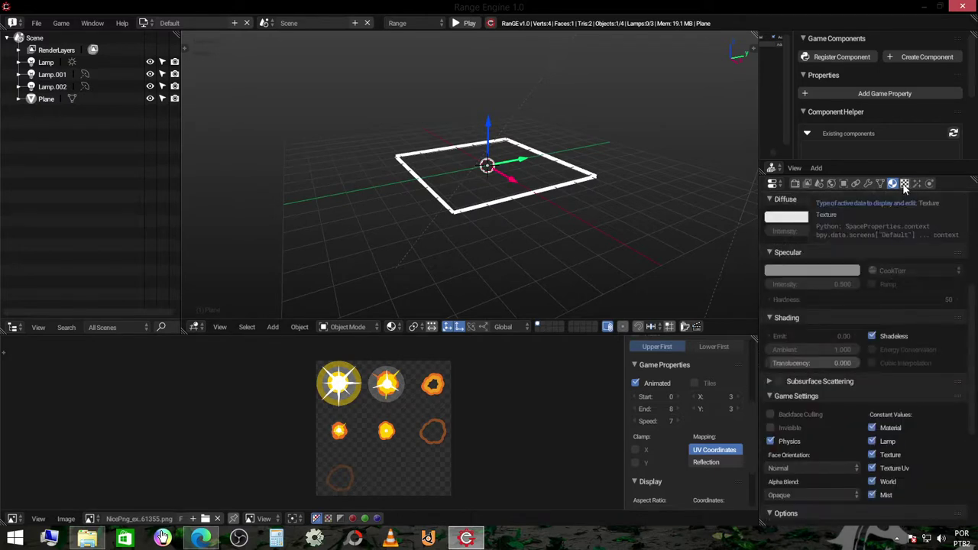
Add a new image texture using the NicePng explosion sprite sheet
left_click(904, 184)
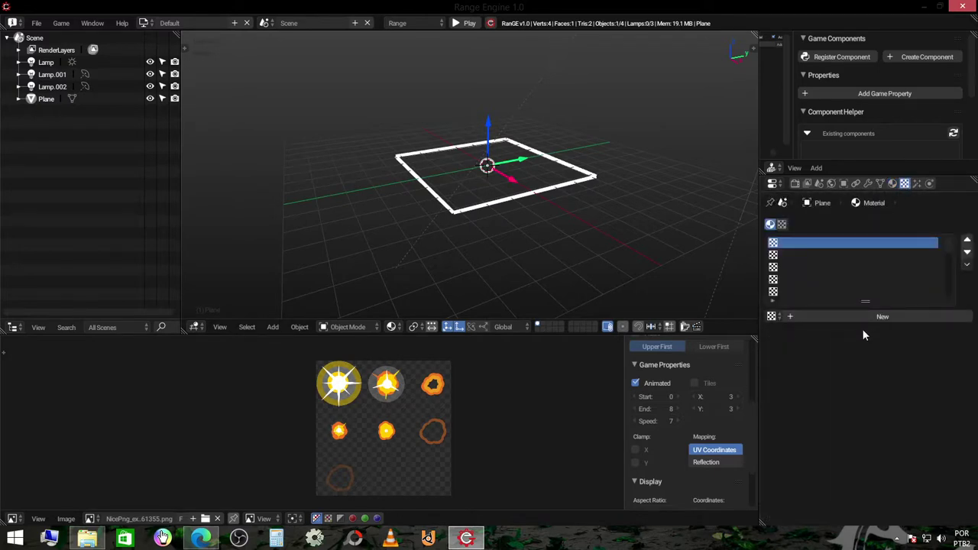
left_click(899, 317)
scroll(768, 413, "down", 2)
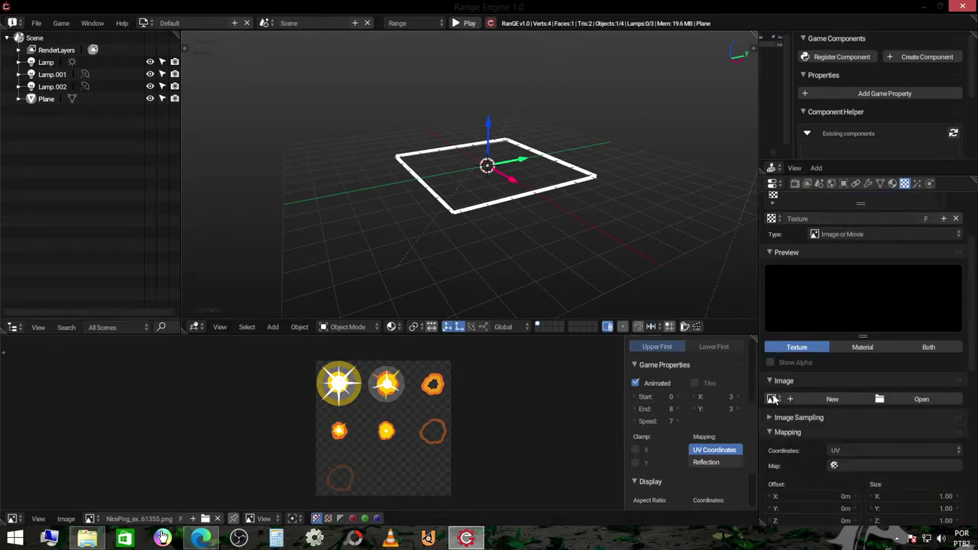
left_click(773, 399)
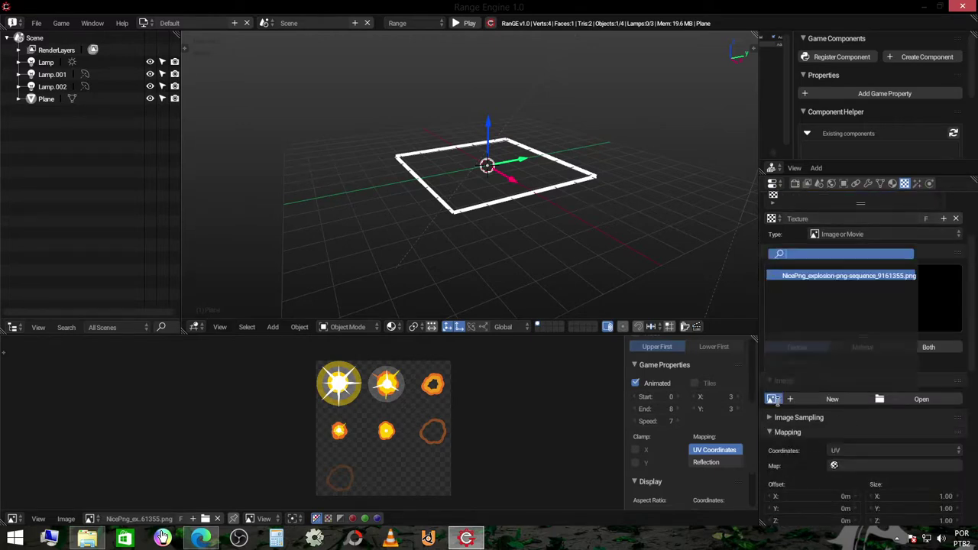
left_click(764, 276)
mouse_move(646, 193)
middle_mouse_down()
mouse_move(629, 214)
mouse_move(734, 263)
middle_mouse_up()
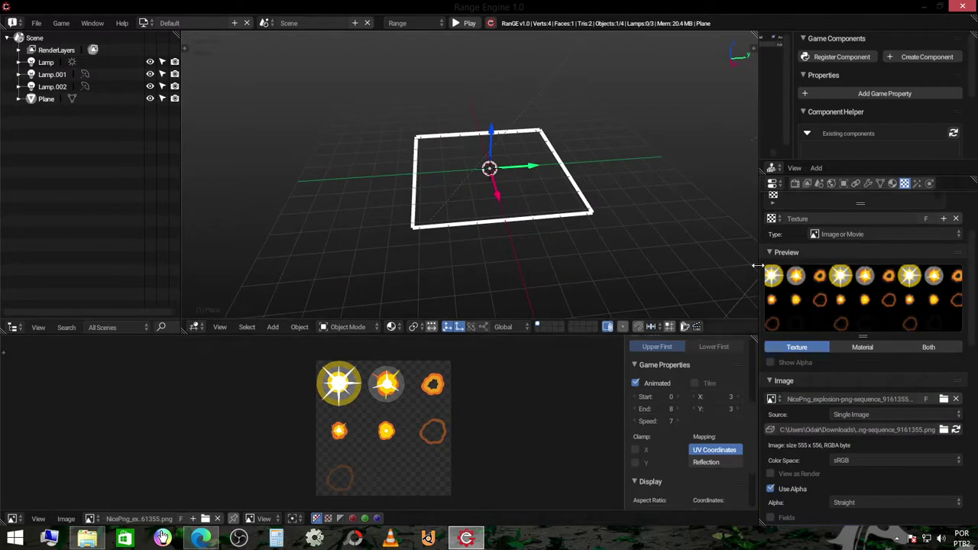
Turn on Alpha influence so the texture controls the material's transparency
scroll(816, 382, "down", 2)
scroll(816, 382, "down", 3)
scroll(816, 375, "down", 1)
scroll(815, 388, "down", 1)
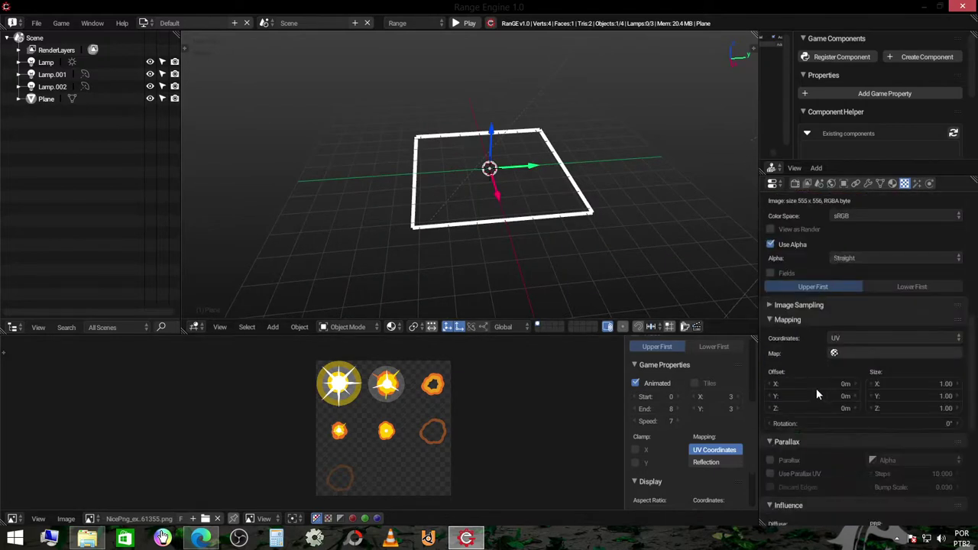
scroll(794, 412, "down", 2)
scroll(771, 439, "down", 1)
left_click(770, 466)
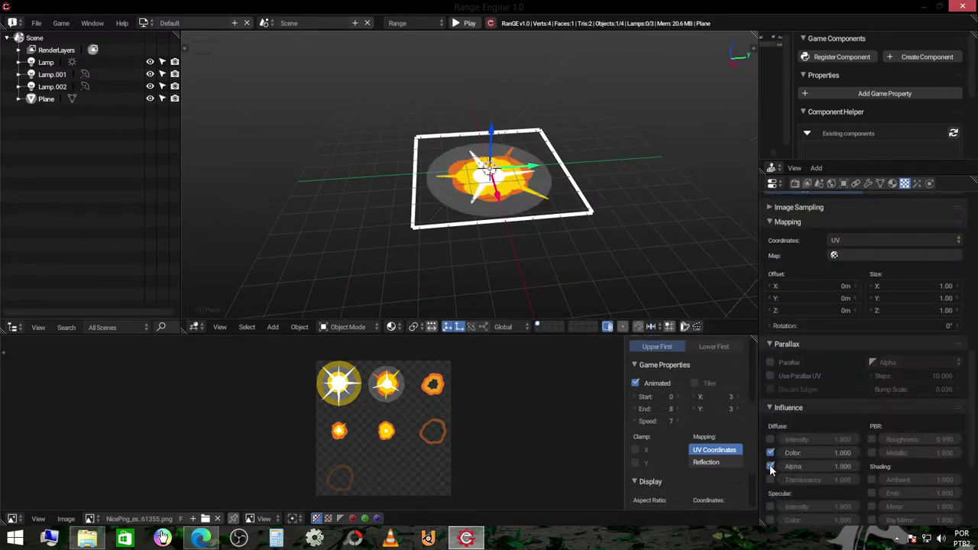
mouse_move(611, 267)
middle_mouse_down()
mouse_move(671, 224)
mouse_move(611, 189)
mouse_move(574, 240)
middle_mouse_up()
Play the game with P to preview the explosion, then stop it
key("p")
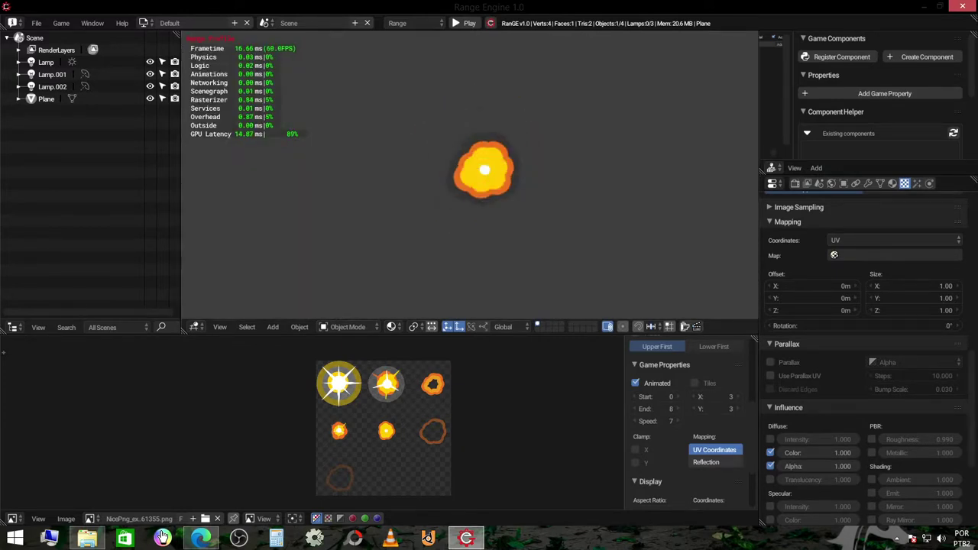
key("Escape")
mouse_move(482, 120)
middle_mouse_down("shift")
mouse_move(553, 250)
mouse_move(546, 207)
middle_mouse_up("shift")
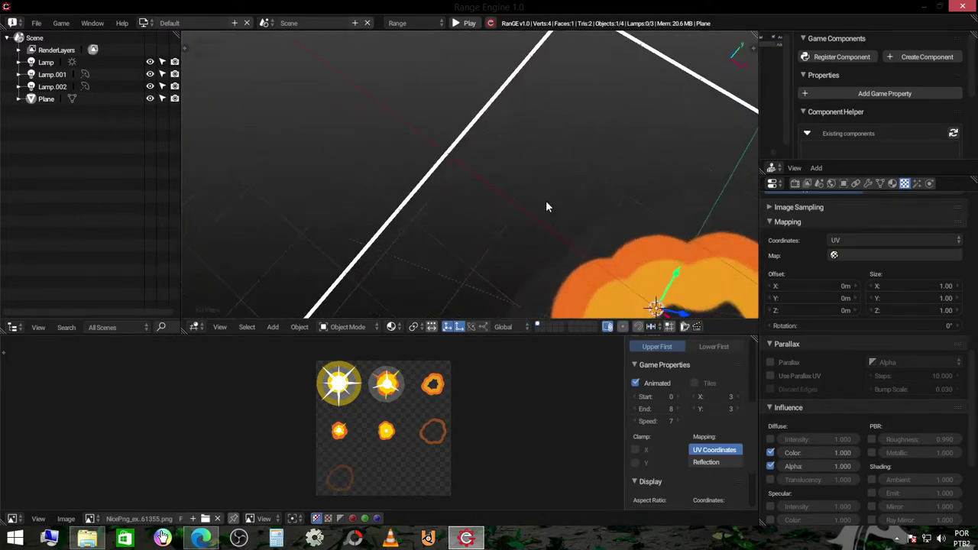
Turn on Mouse Cursor in the Render display settings and start the game again
left_click(794, 184)
scroll(811, 325, "down", 5)
scroll(810, 366, "down", 3)
scroll(811, 396, "down", 1)
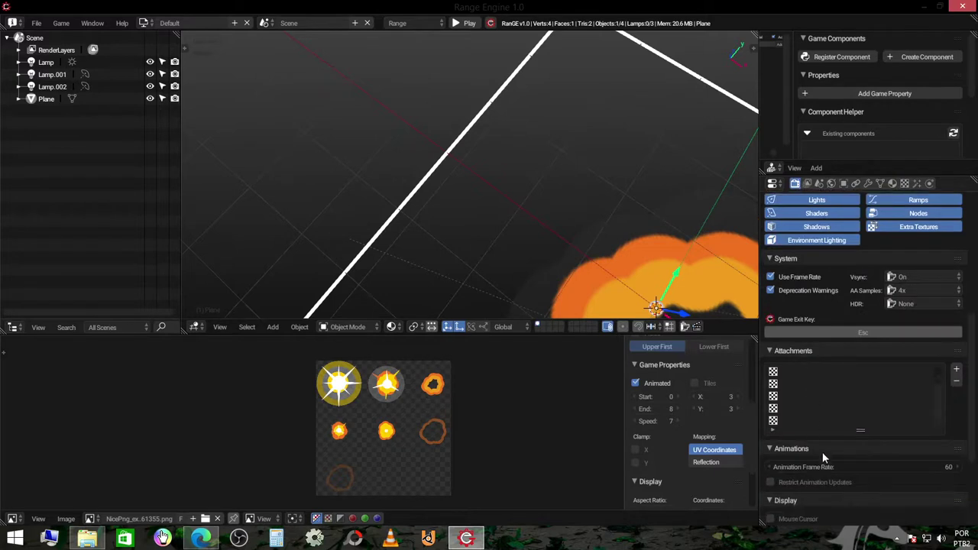
scroll(822, 452, "down", 4)
left_click(771, 382)
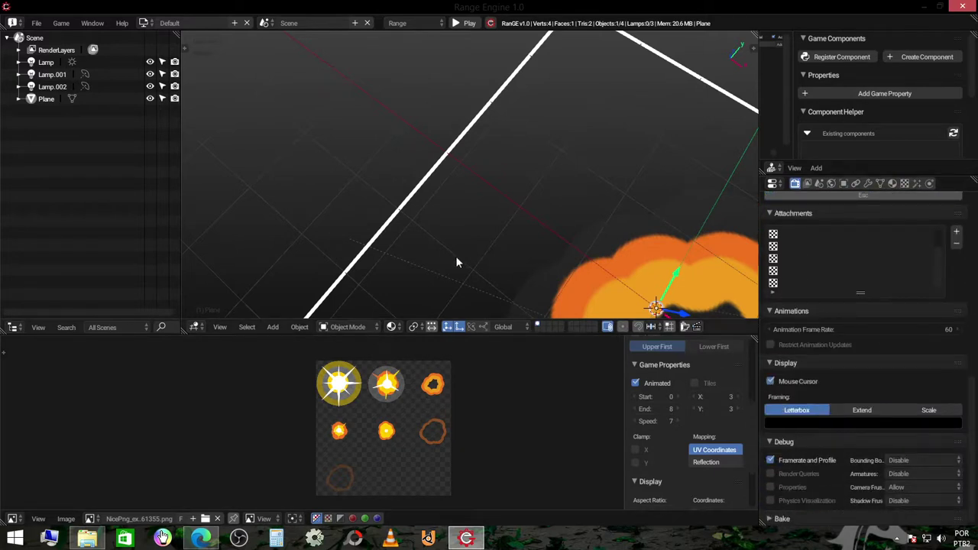
key("p")
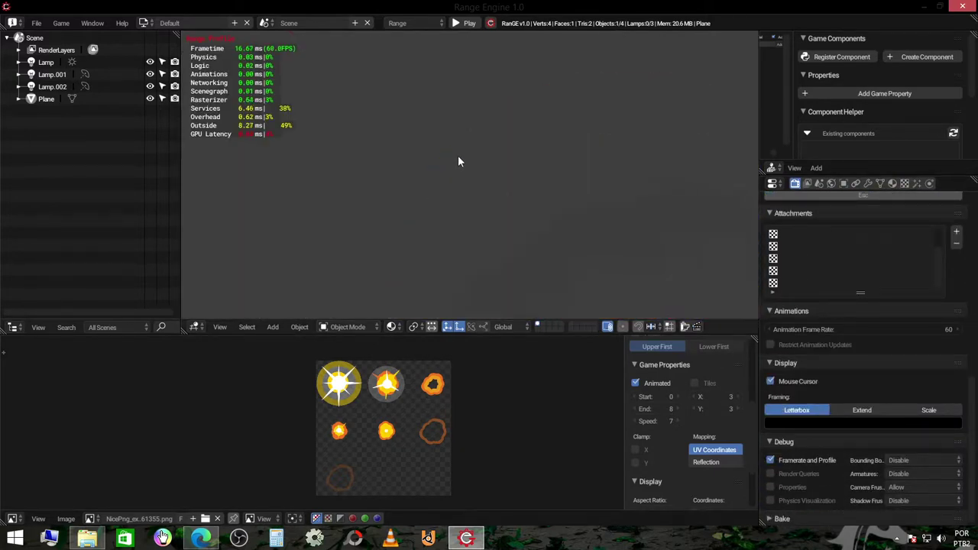
Stop the game and inspect the explosion plane and the sprite sheet's frames
key("Escape")
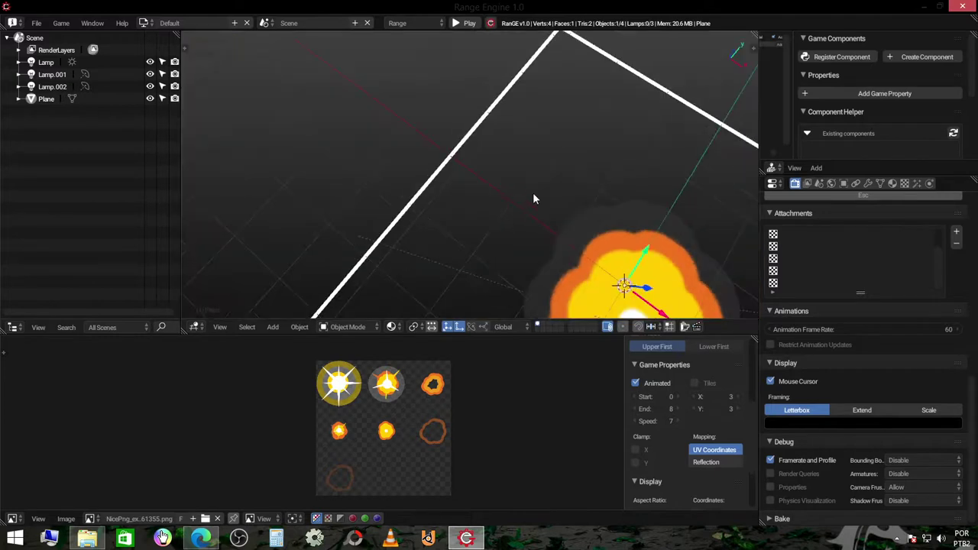
middle_click_drag(532, 191, 476, 204)
scroll(476, 204, "down", 3)
middle_click_drag(455, 251, 514, 224)
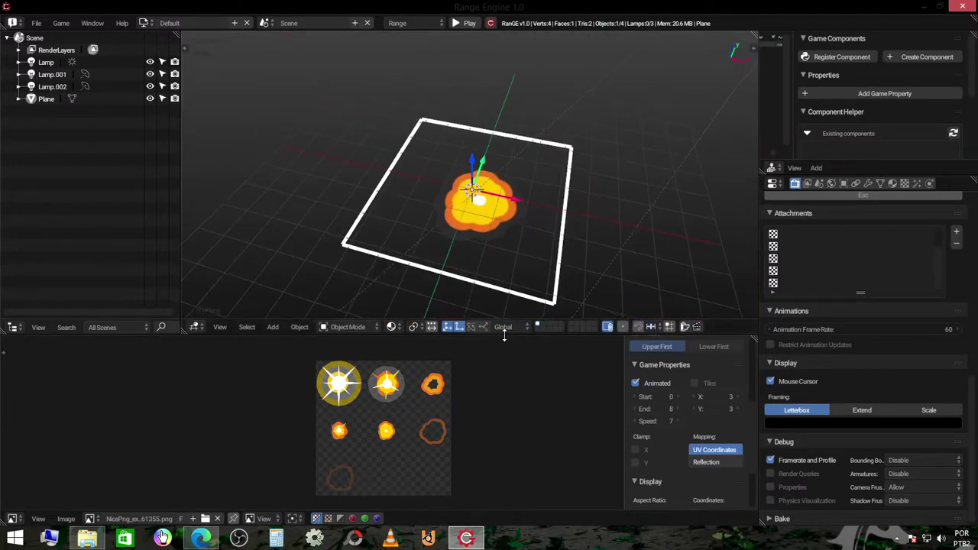
scroll(434, 458, "up", 1)
scroll(356, 462, "up", 2)
middle_click_drag(357, 462, 366, 507)
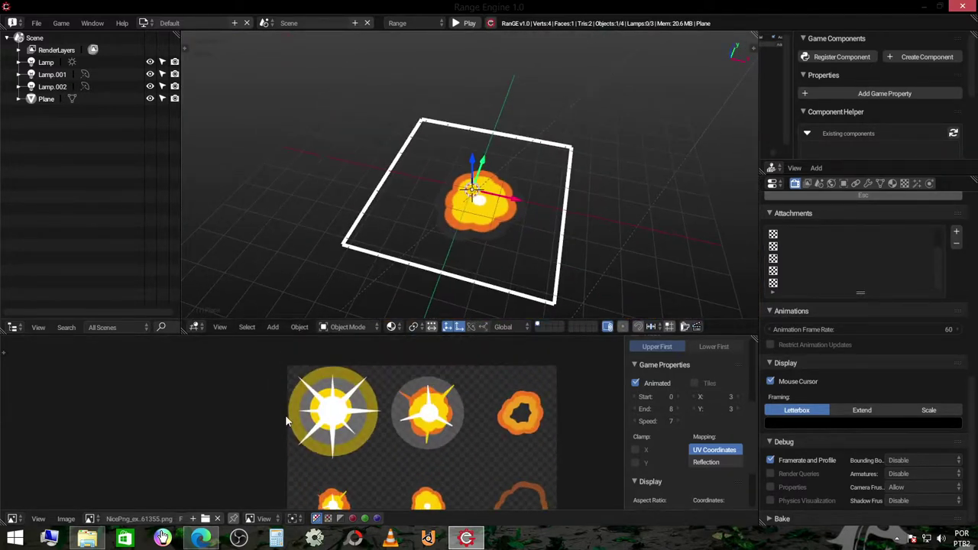
scroll(391, 409, "up", 3)
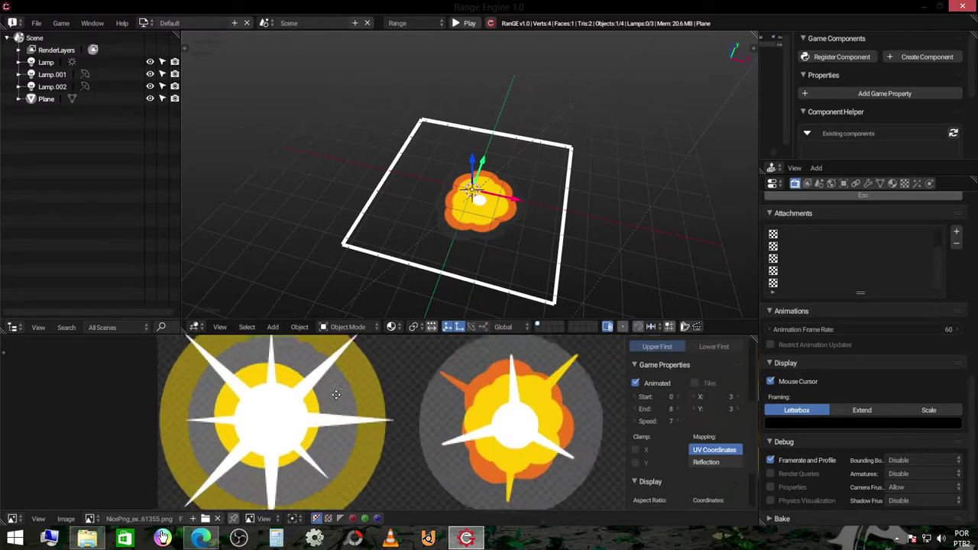
scroll(391, 409, "down", 1)
scroll(391, 409, "down", 2)
scroll(391, 408, "down", 2)
scroll(391, 409, "up", 2)
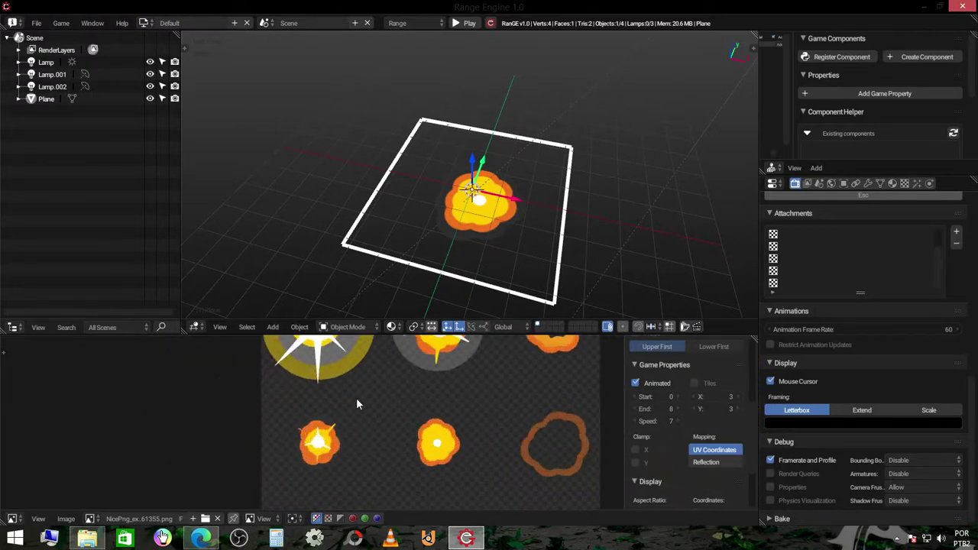
scroll(358, 401, "down", 1, "shift")
scroll(355, 413, "down", 1, "shift")
scroll(355, 413, "down", 3)
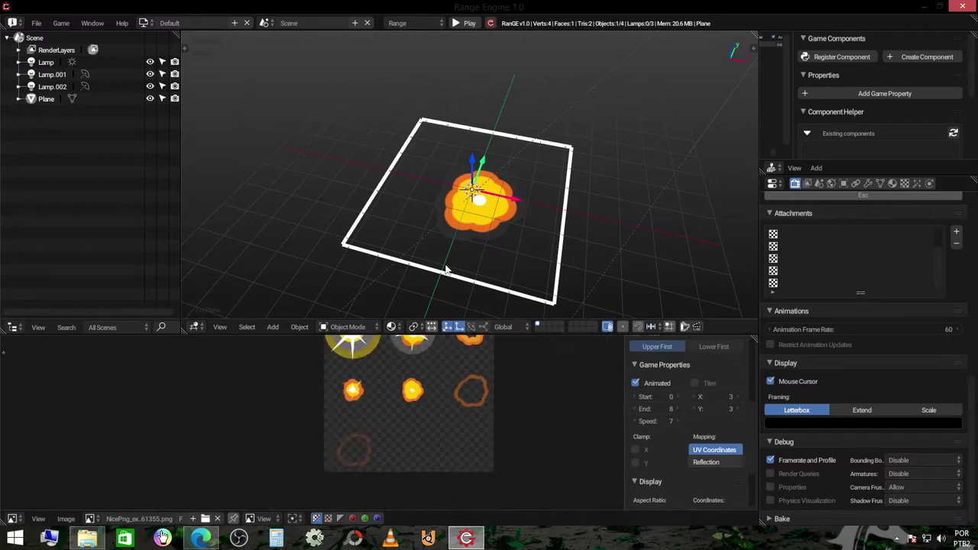
Scale the plane's UVs down in two passes to fit one explosion frame, then play the game
key("Tab")
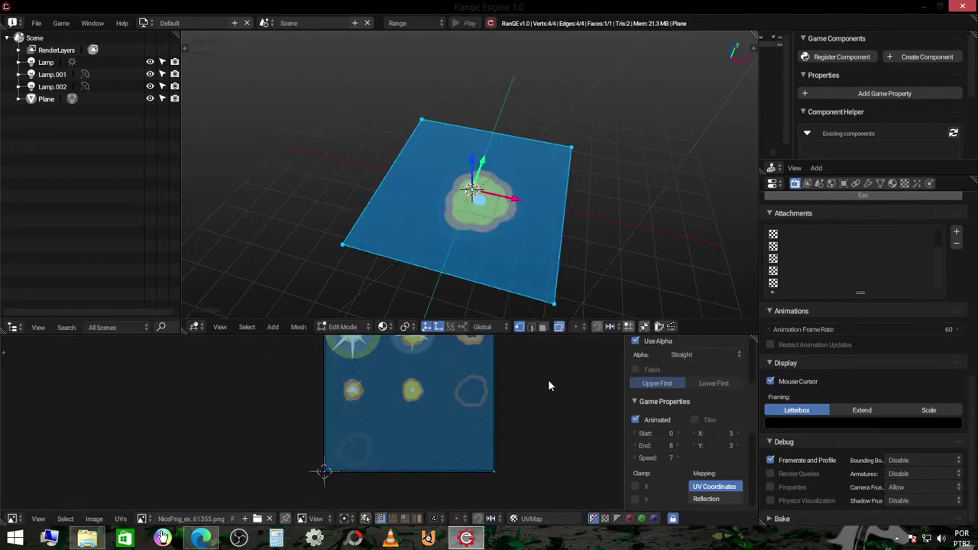
middle_click_drag(537, 404, 531, 436)
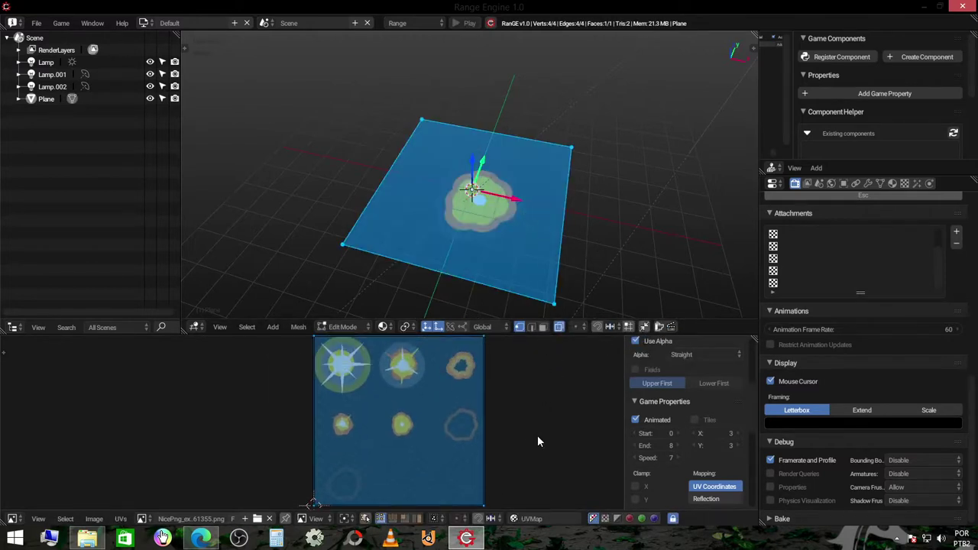
key("s")
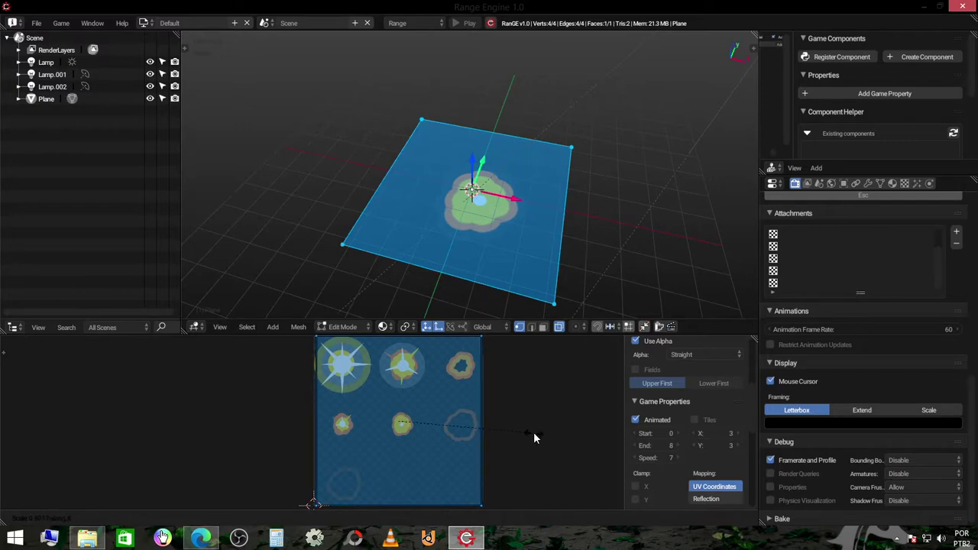
left_click(532, 432)
key("s")
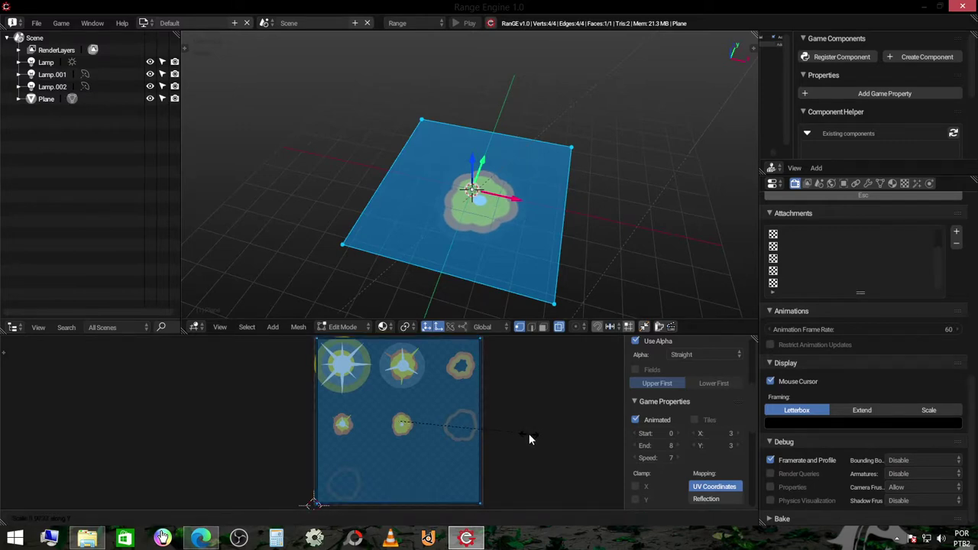
left_click(528, 433)
key("Tab")
key("p")
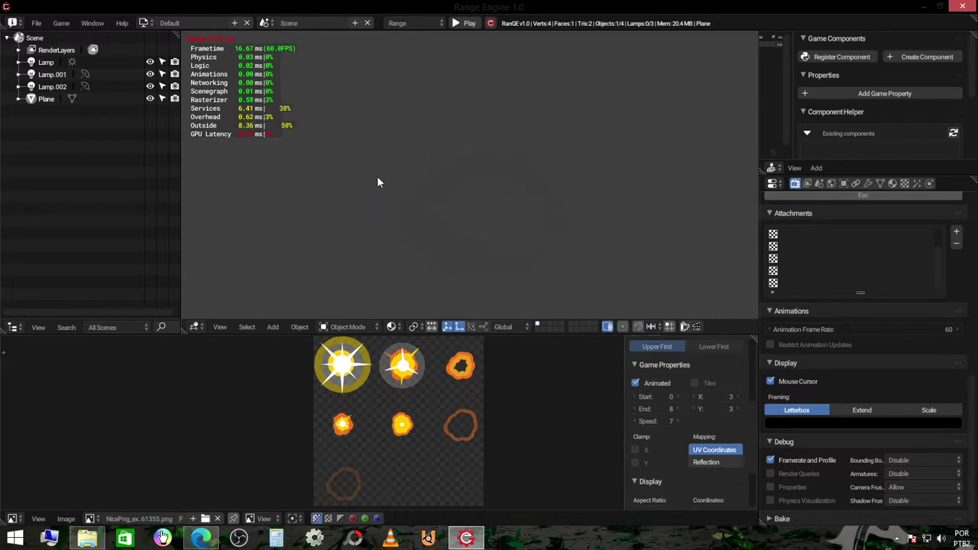
key("Escape")
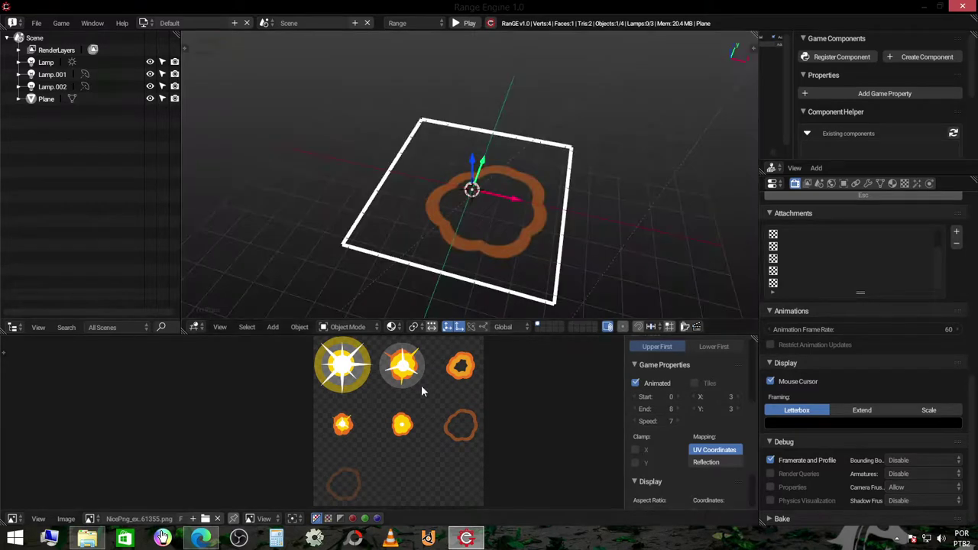
scroll(349, 375, "up", 4)
scroll(347, 386, "up", 2)
middle_click_drag(347, 386, 362, 451)
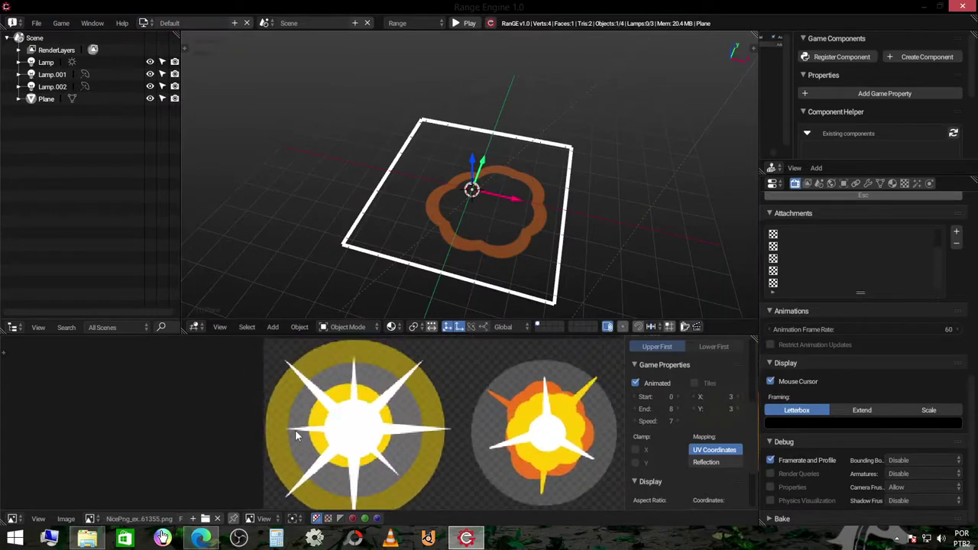
scroll(399, 426, "down", 1)
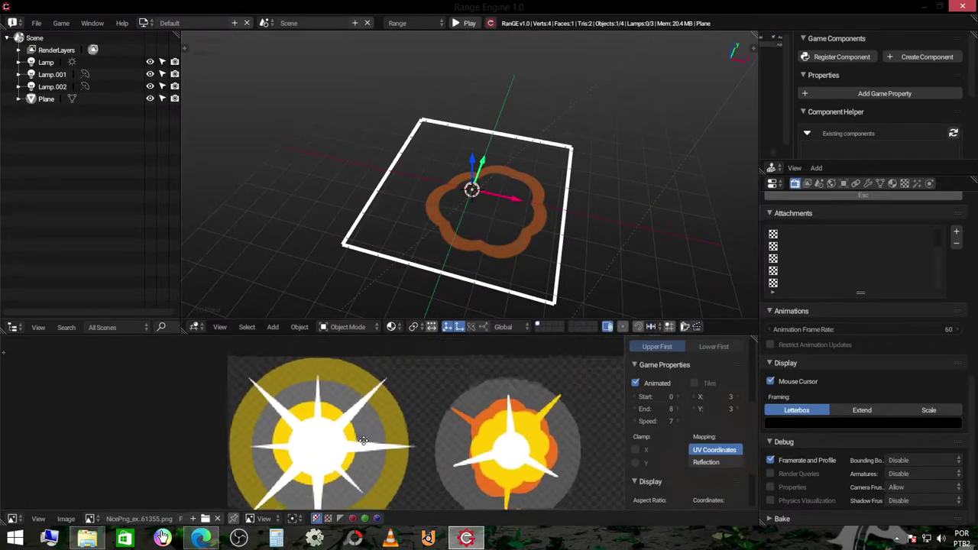
scroll(351, 404, "down", 2)
scroll(306, 382, "down", 1)
scroll(459, 428, "down", 3)
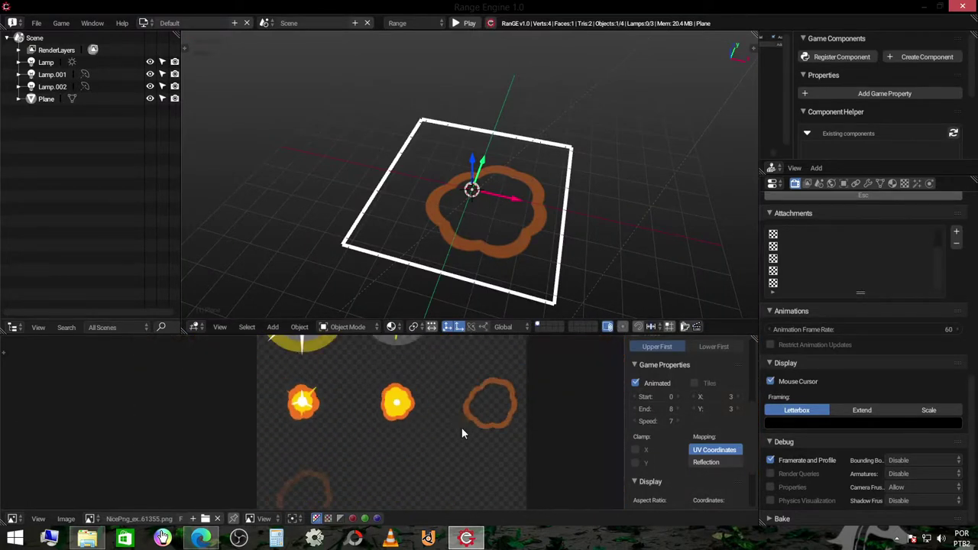
scroll(434, 420, "down", 1)
middle_click_drag(434, 421, 451, 451)
middle_click_drag(522, 282, 557, 288)
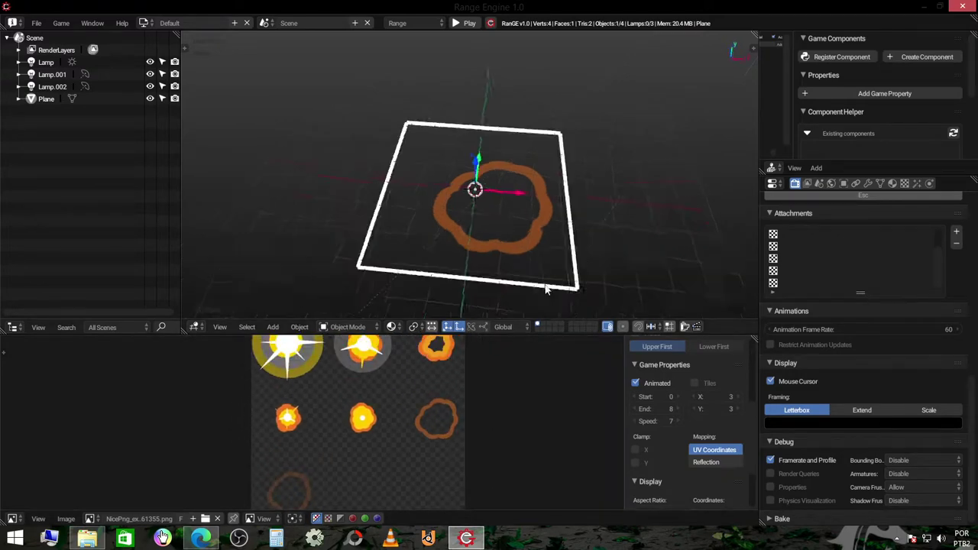
key("p")
key("Escape")
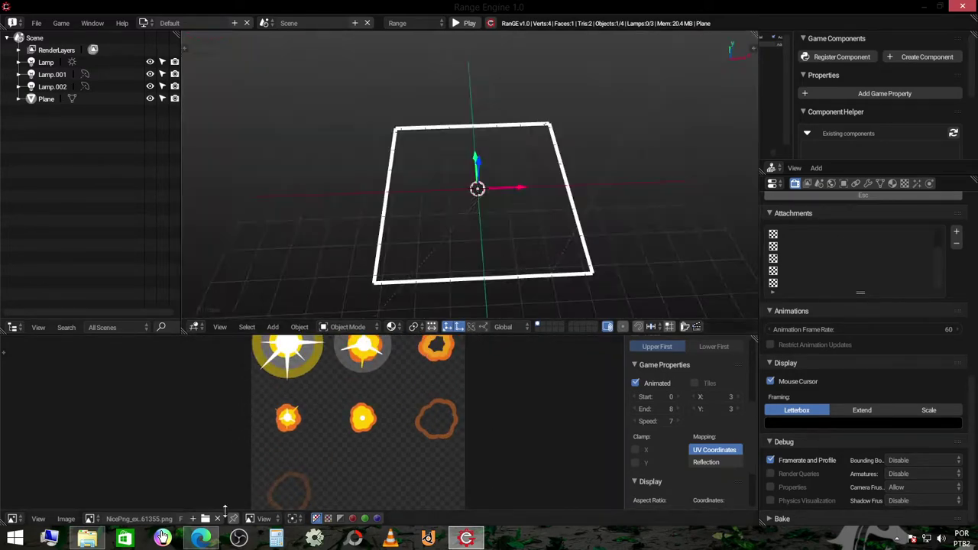
left_click(201, 539)
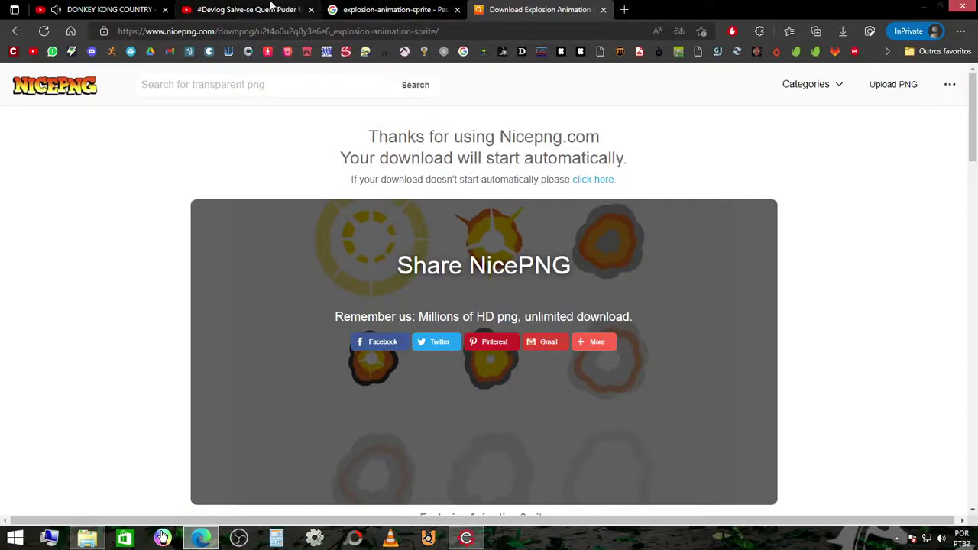
left_click(269, 9)
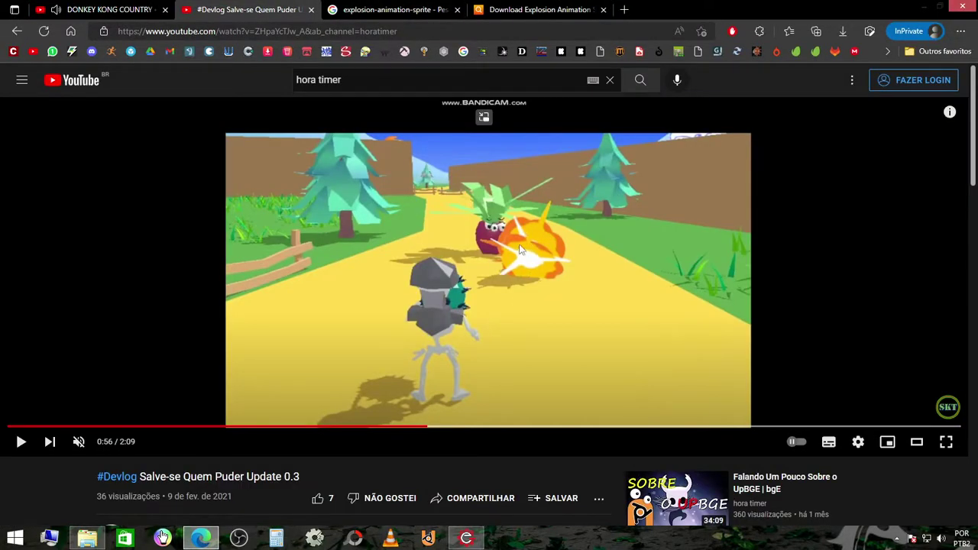
left_click(465, 539)
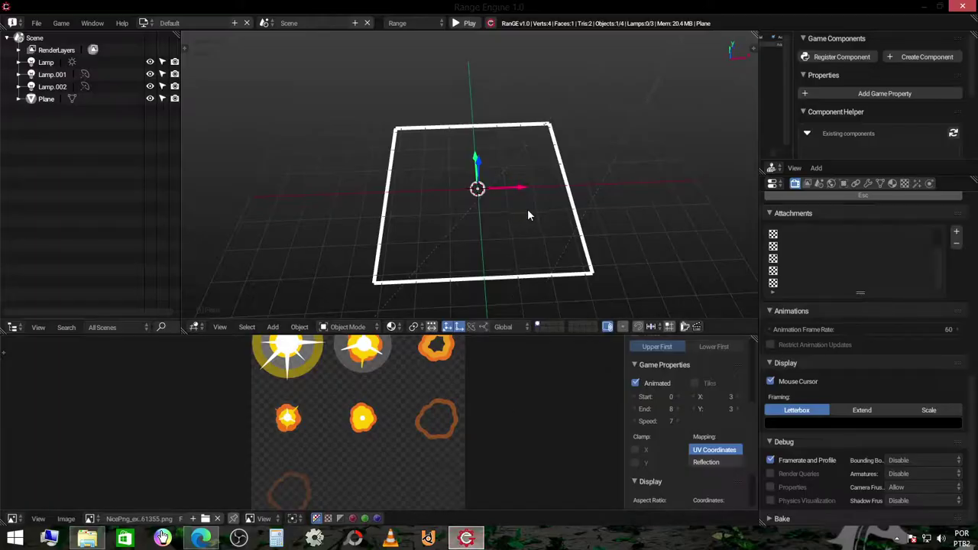
Rotate the plane 90° about X so it stands upright
key("Tab")
middle_click_drag(537, 222, 596, 206)
key("Tab")
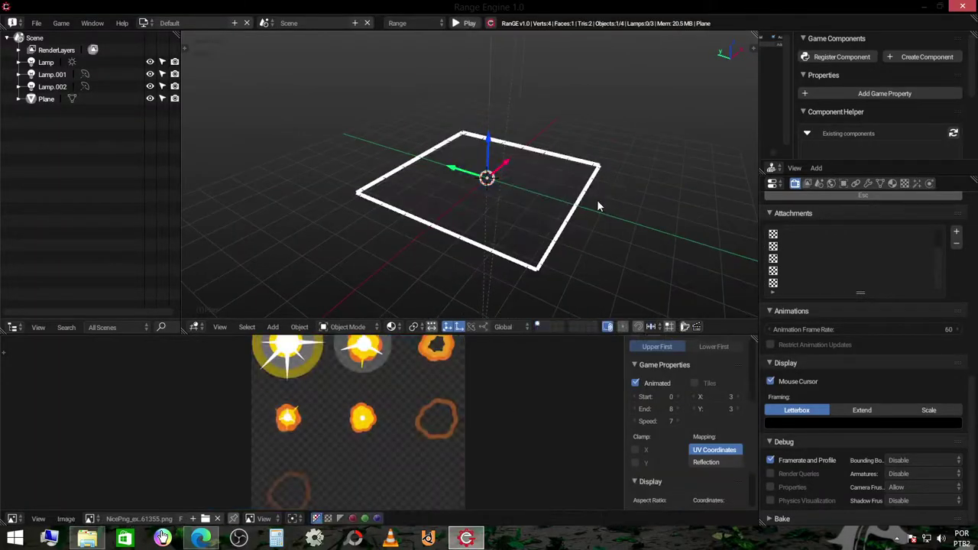
key("r")
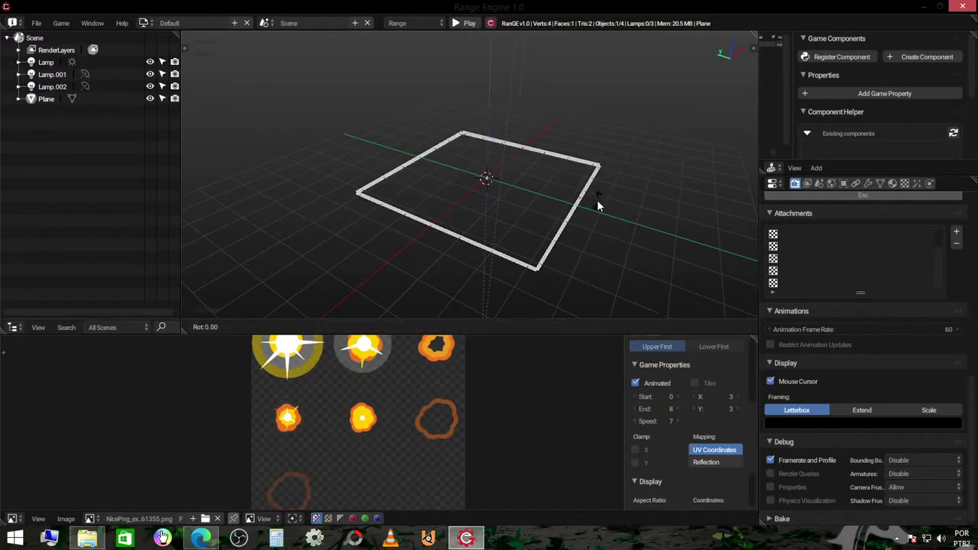
key("x")
key("9")
key("0")
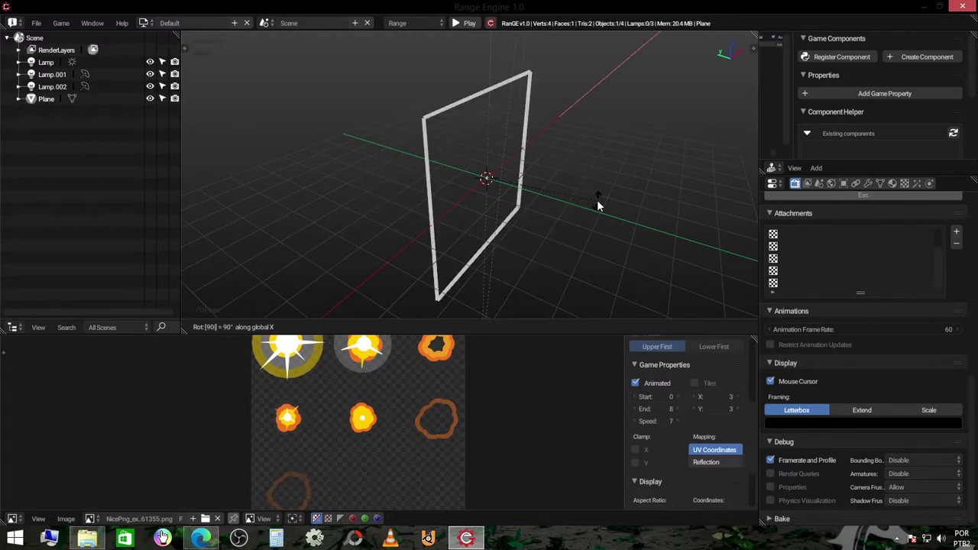
key("Return")
Duplicate the face in place and rotate the copy 90° about Z
key("Tab")
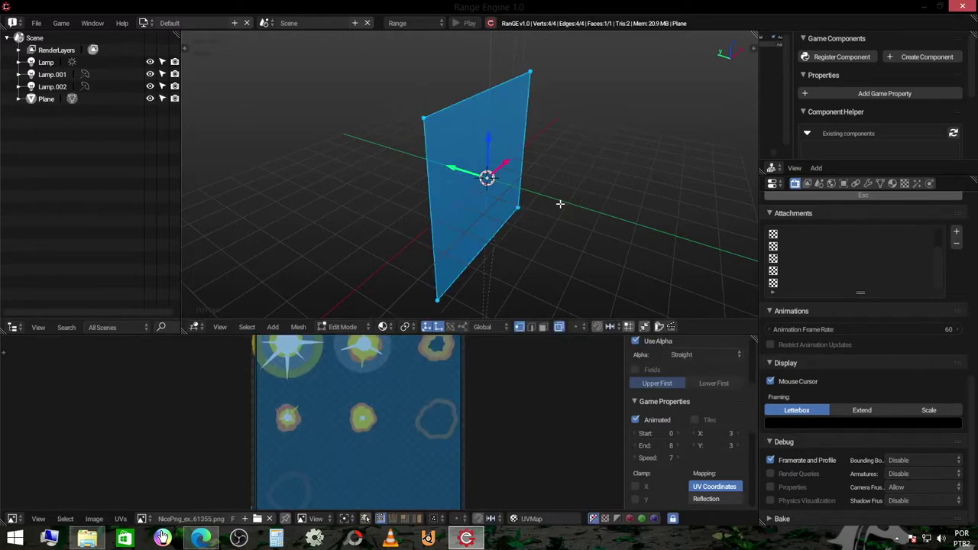
key("shift+d")
right_click(571, 195)
type("rz9")
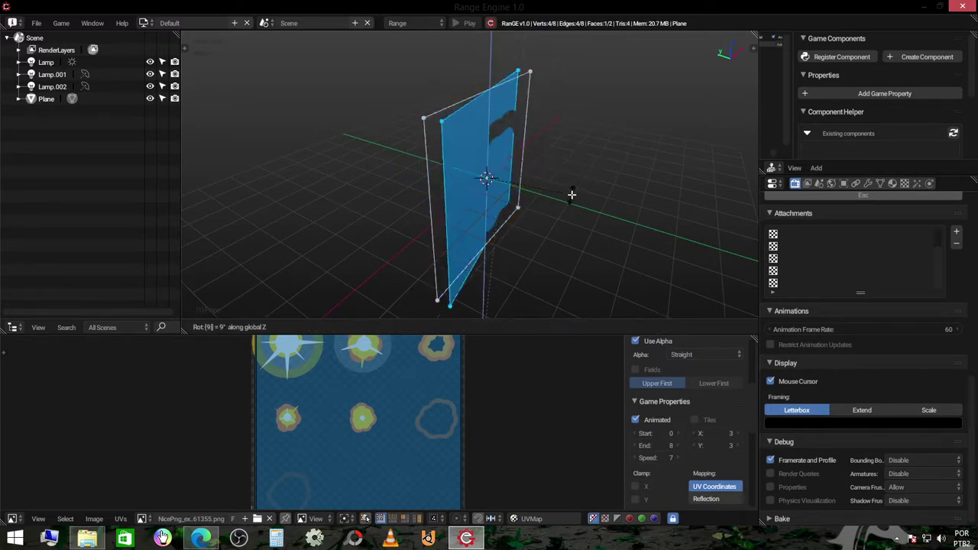
type("0")
key("BackSpace")
key("BackSpace")
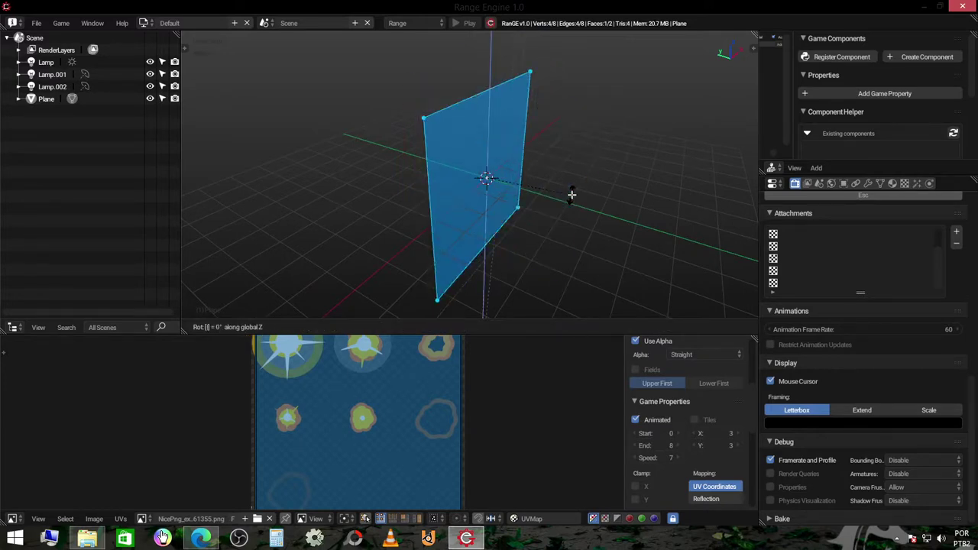
key("BackSpace")
type("90")
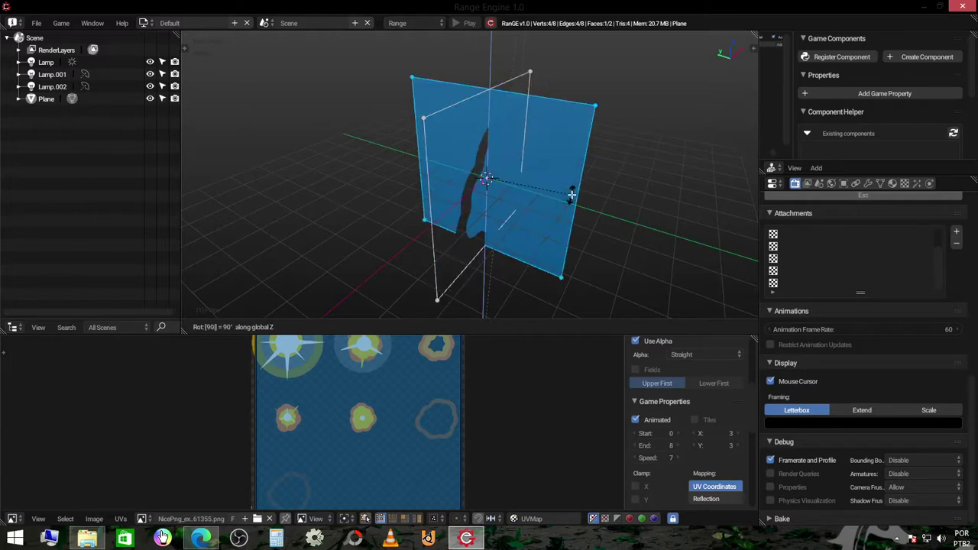
key("Return")
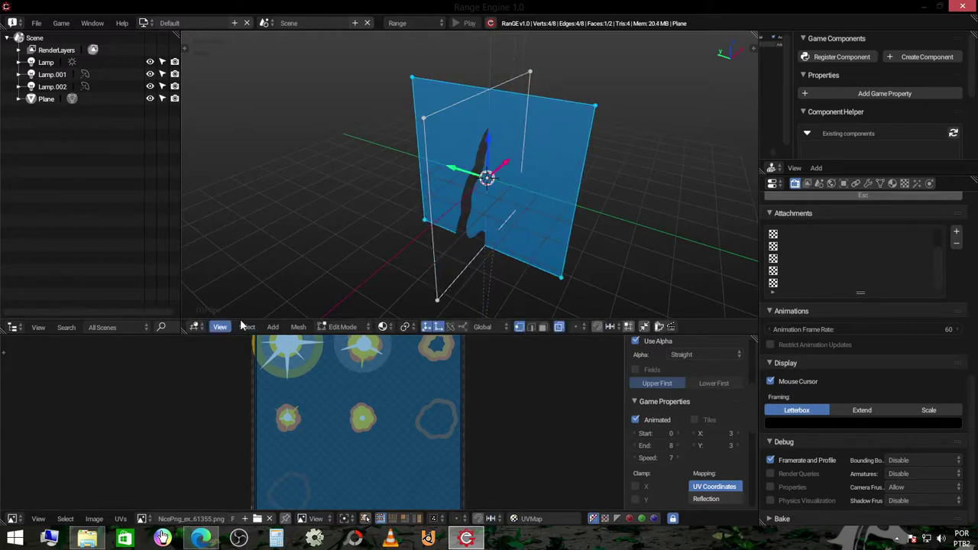
Add a third face copy, rotated 45° about Z and tilted another 45°
key("shift+d")
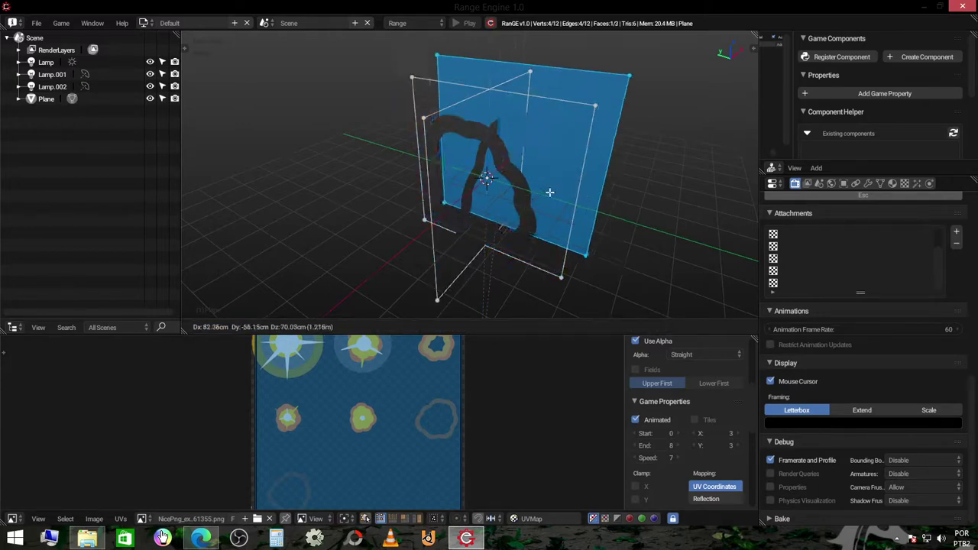
right_click(537, 197)
key("r")
key("z")
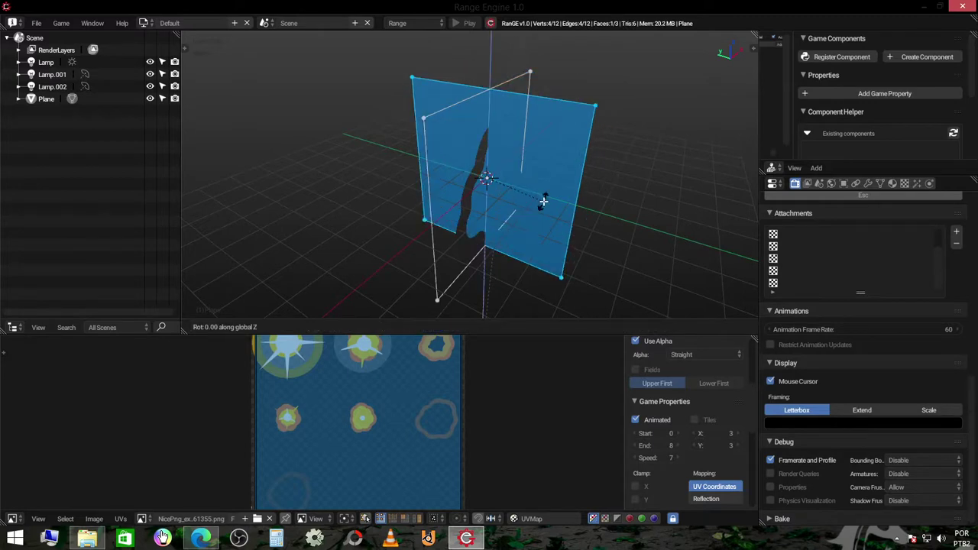
type("4")
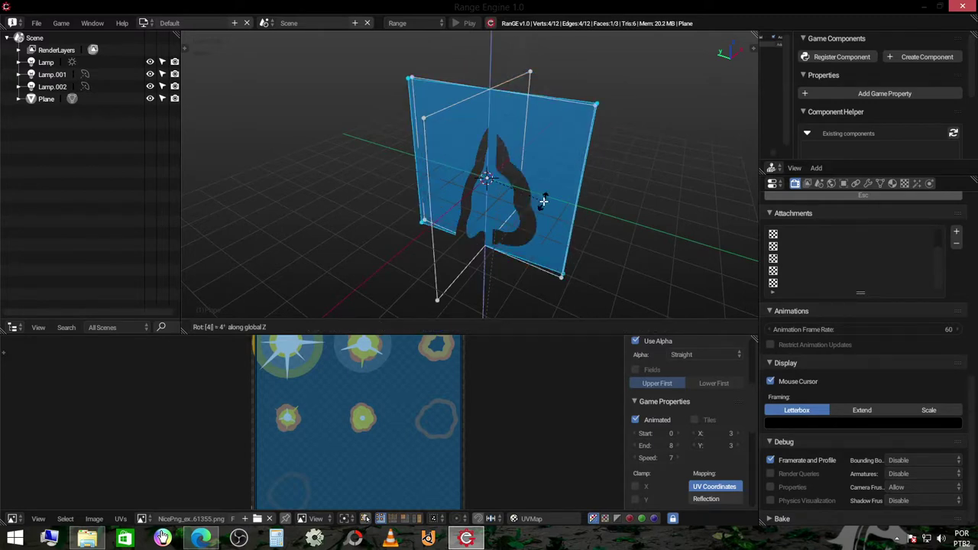
type("5")
middle_click_drag(629, 218, 500, 206)
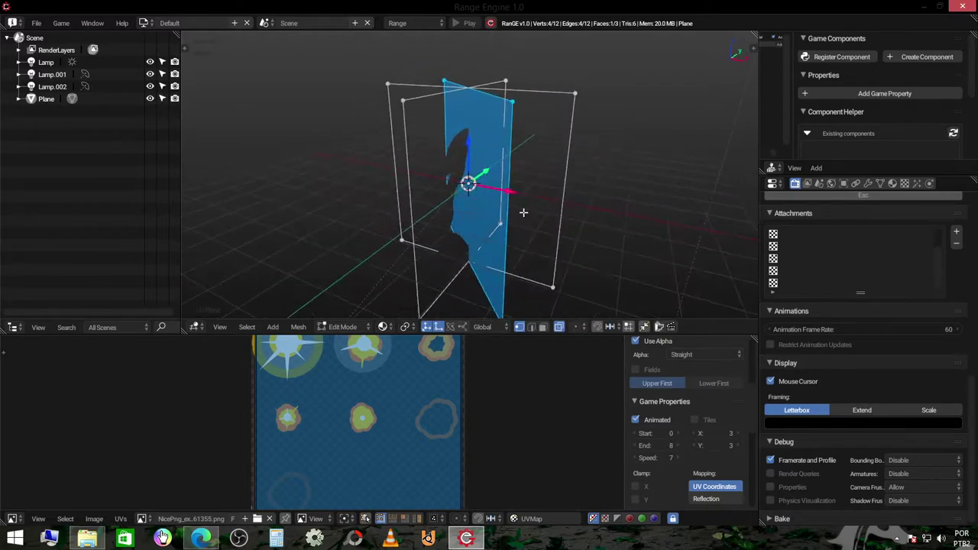
type("r45")
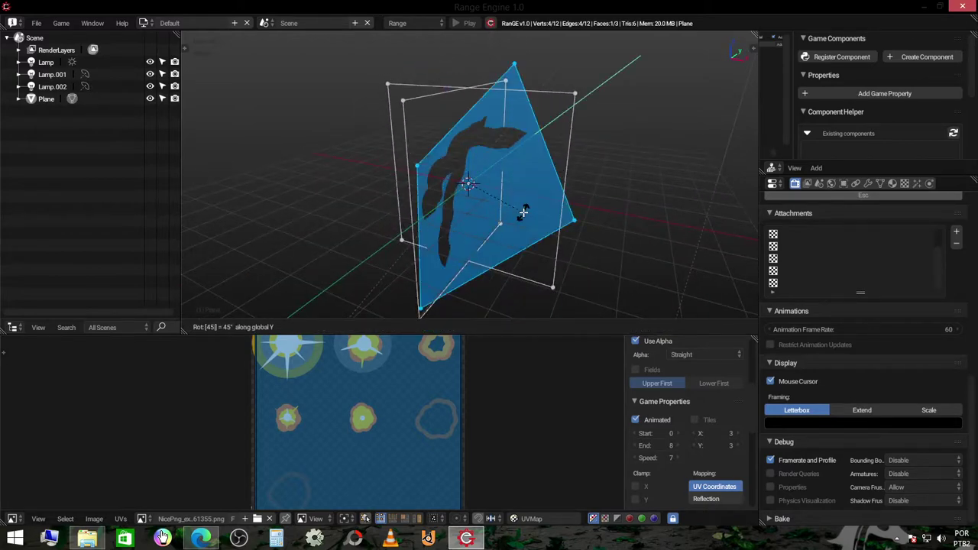
key("Return")
key("Tab")
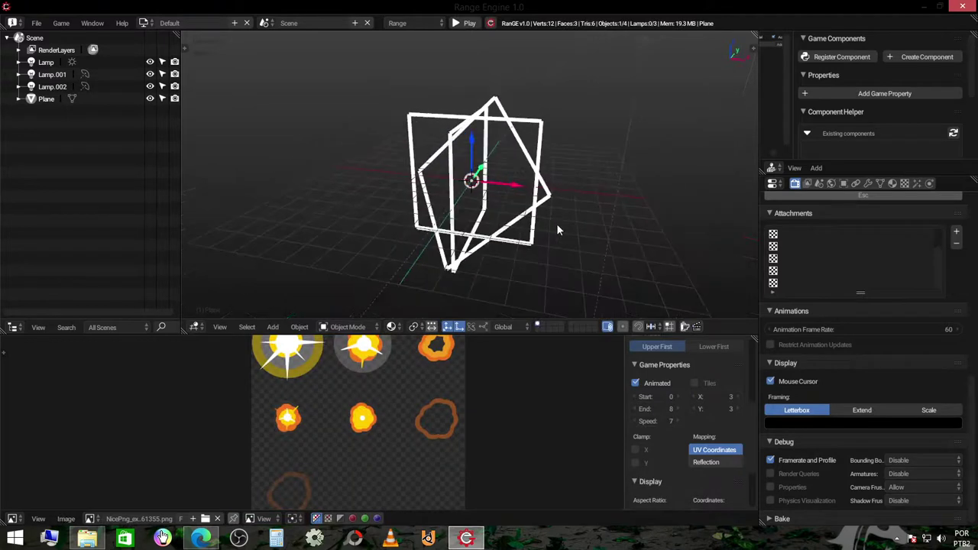
Set the plane's Physics Type to No Collision and test-run the game
left_click(928, 184)
left_click(867, 240)
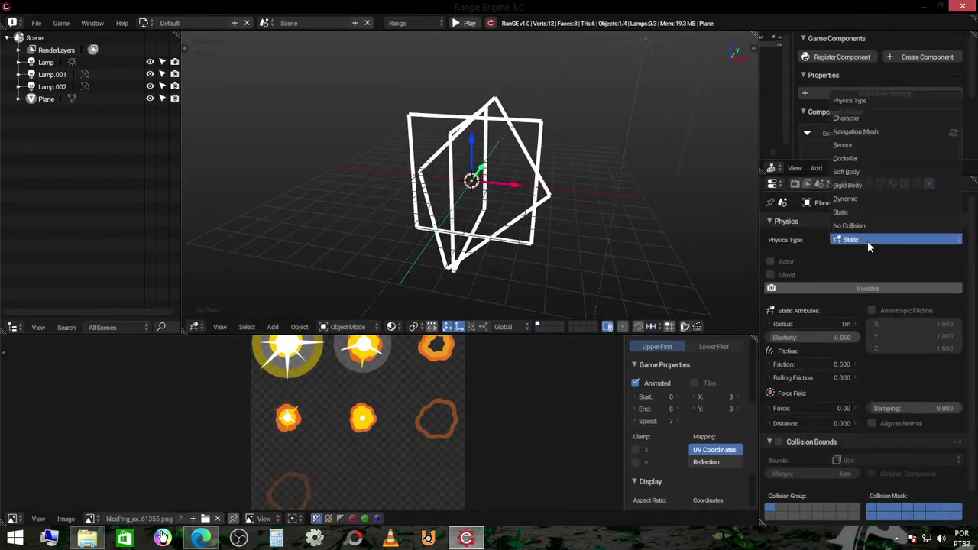
left_click(853, 226)
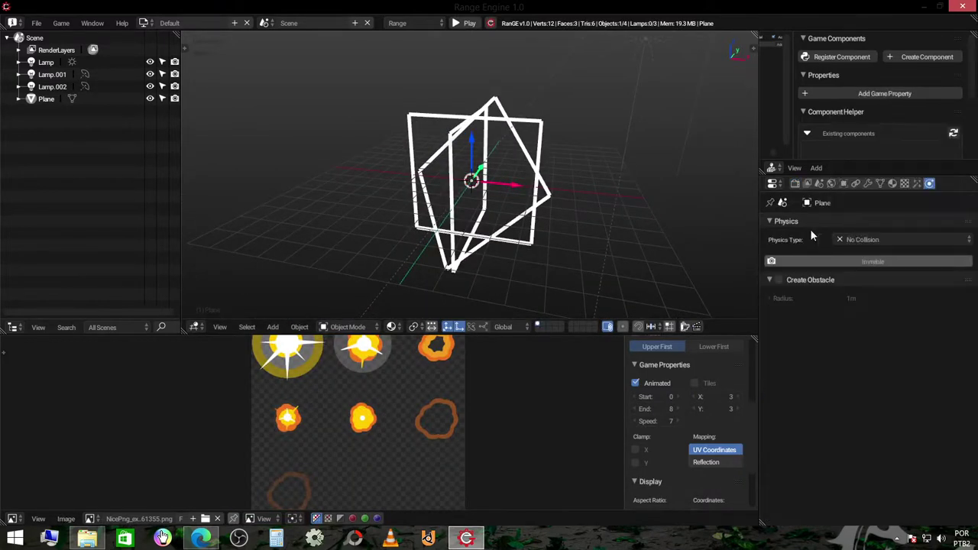
key("p")
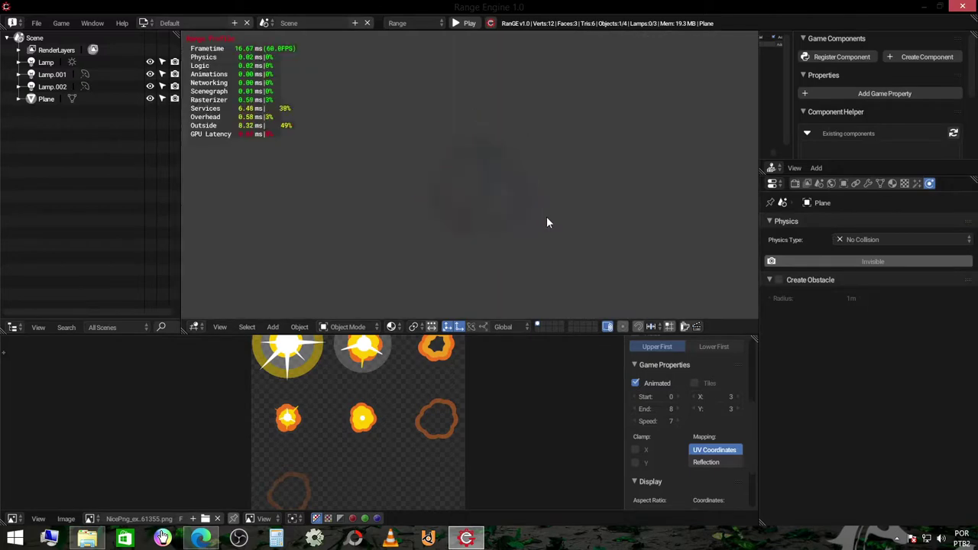
key("Escape")
Delete the tilted third face and test the explosion twice
key("Tab")
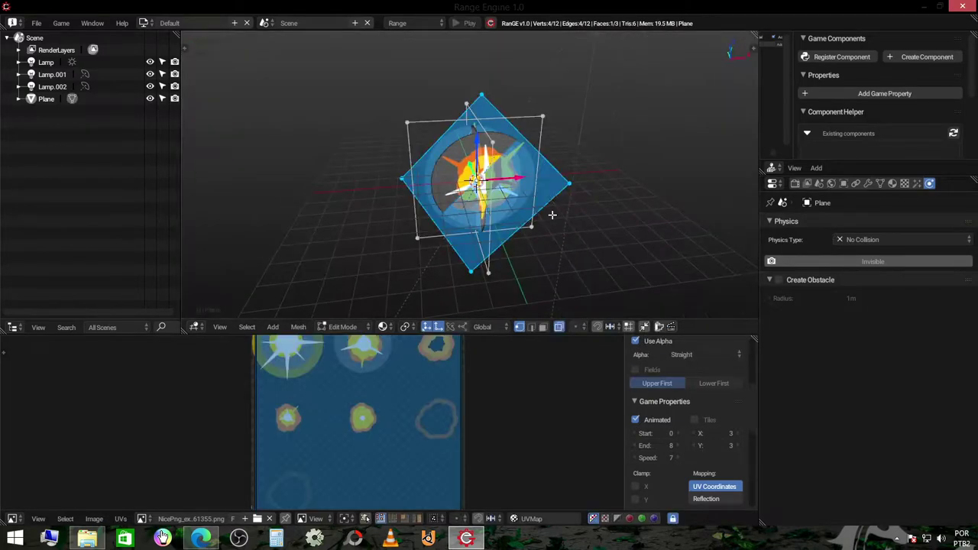
key("x")
left_click(547, 232)
key("Tab")
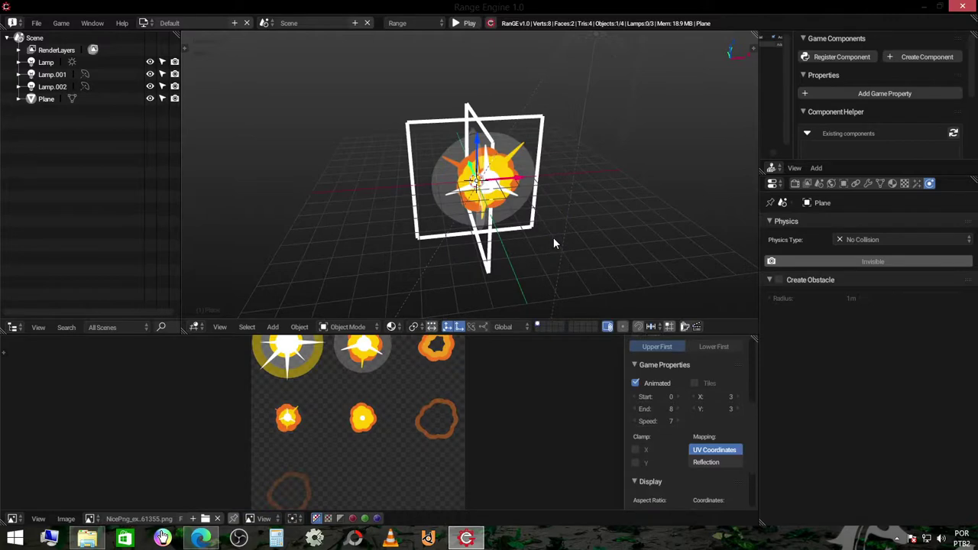
key("p")
key("Escape")
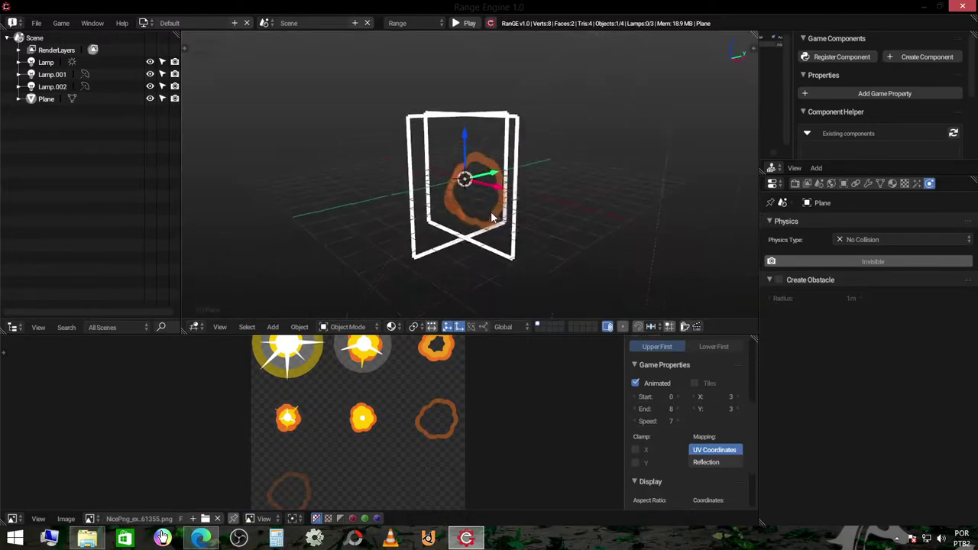
key("p")
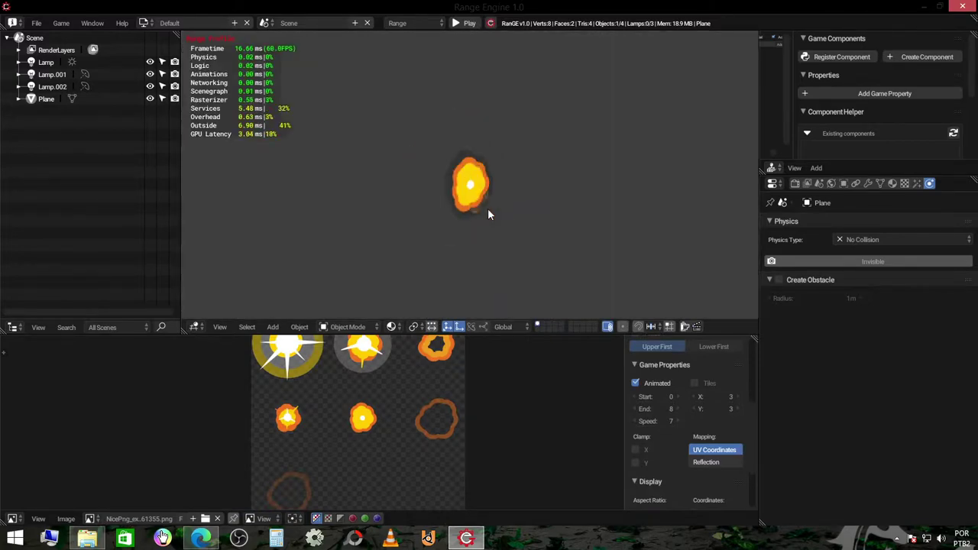
key("Escape")
Move one of the crossed planes along X and check the result in-game
mouse_move(488, 210)
middle_mouse_down()
mouse_move(559, 222)
mouse_move(579, 208)
middle_mouse_up()
scroll(579, 208, "up", 2)
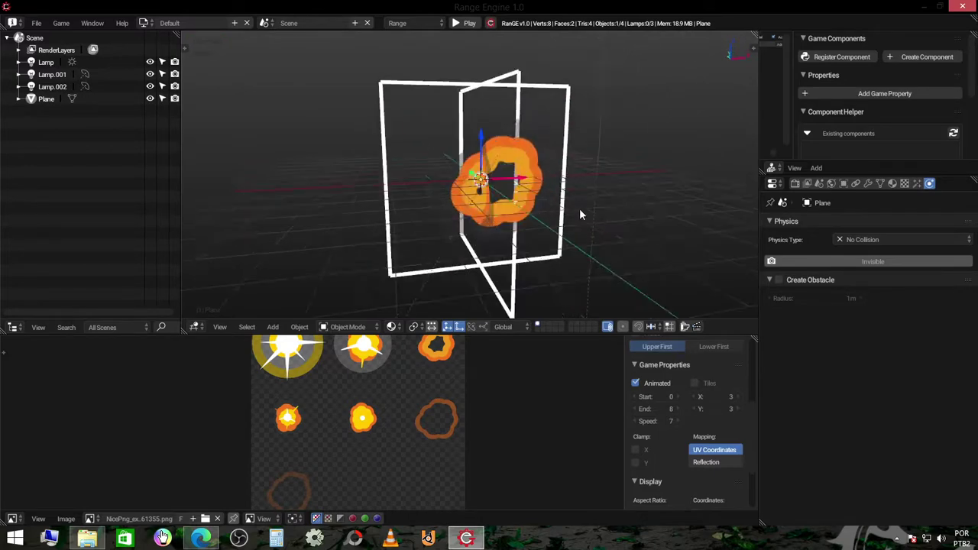
key("Tab")
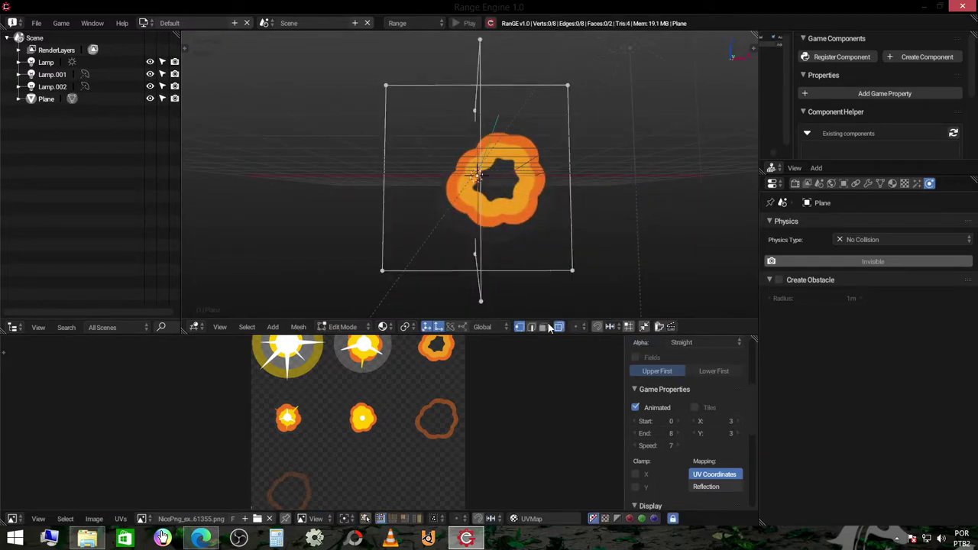
key("l")
key("g")
key("x")
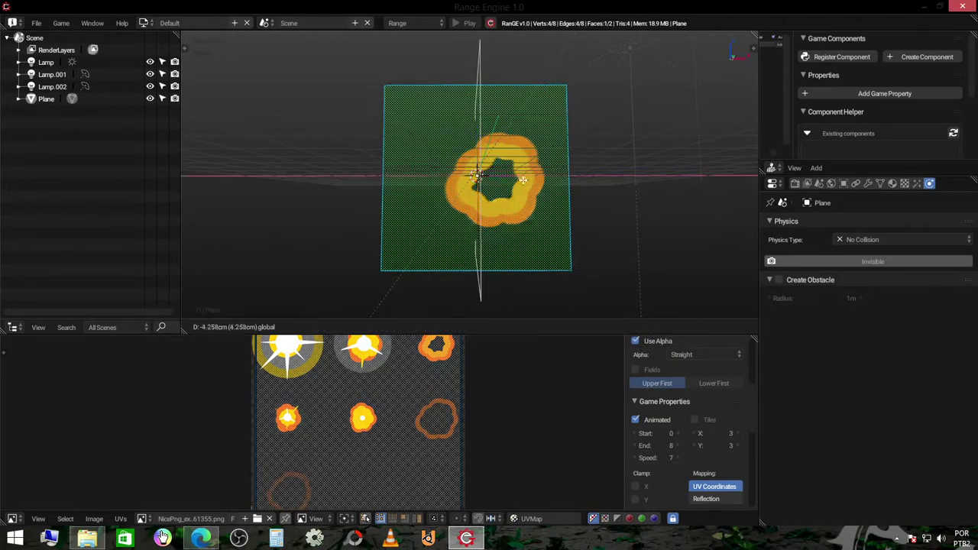
left_click(498, 181)
key("Tab")
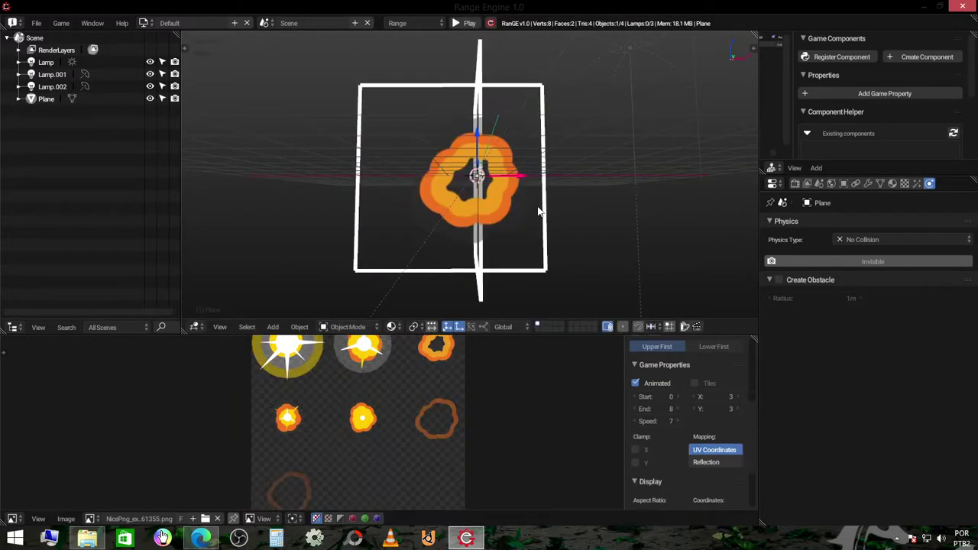
key("p")
key("Escape")
middle_click_drag(537, 206, 496, 211)
Set the material's Game Settings Face Orientation to Billboard
key("p")
key("Escape")
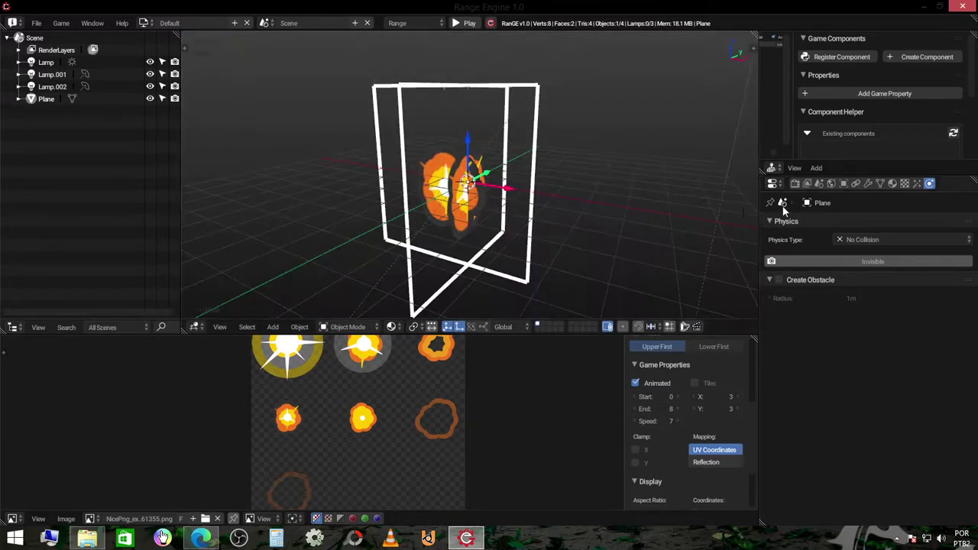
left_click(891, 183)
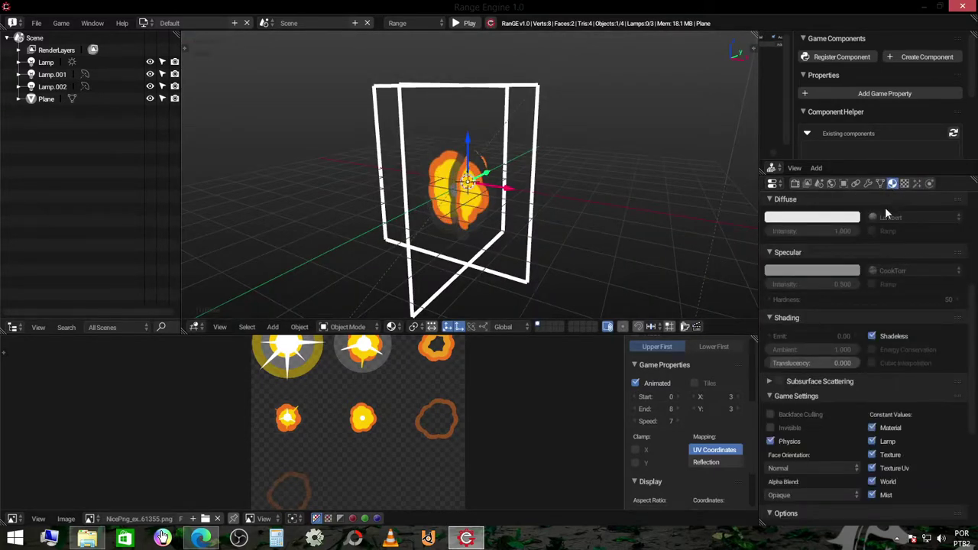
scroll(882, 343, "down", 2)
scroll(843, 388, "down", 3)
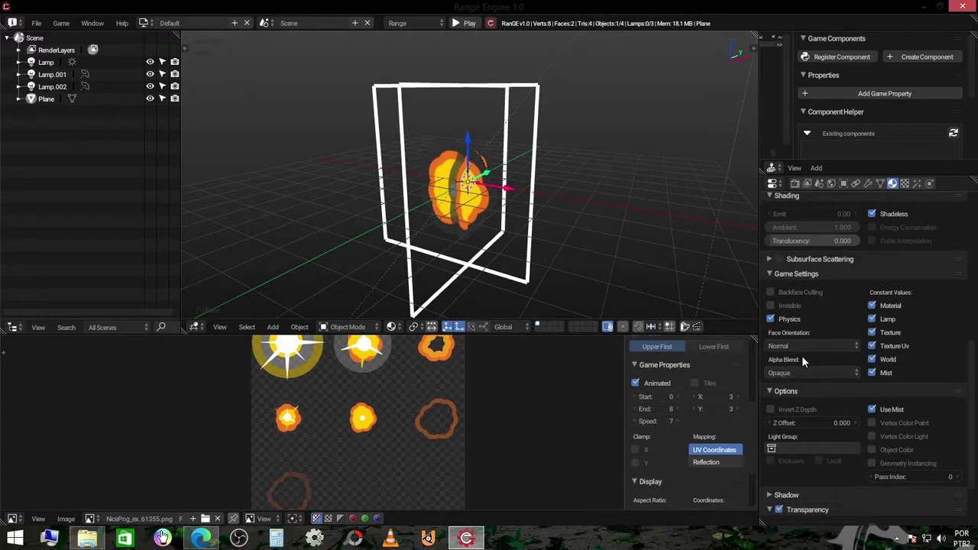
left_click(779, 348)
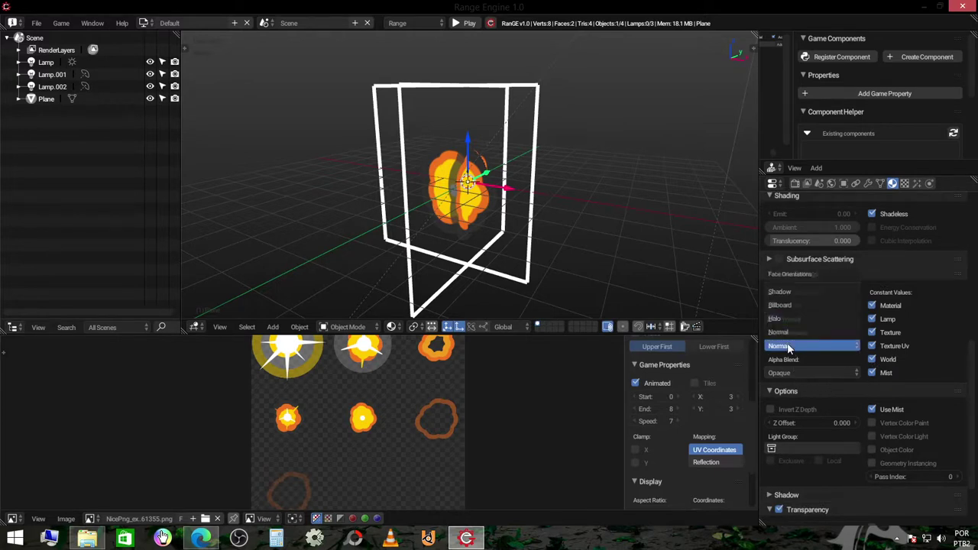
left_click(799, 306)
Test the billboard explosion in-game from several view angles
scroll(546, 218, "down", 3)
middle_click_drag(546, 217, 580, 241)
key("p")
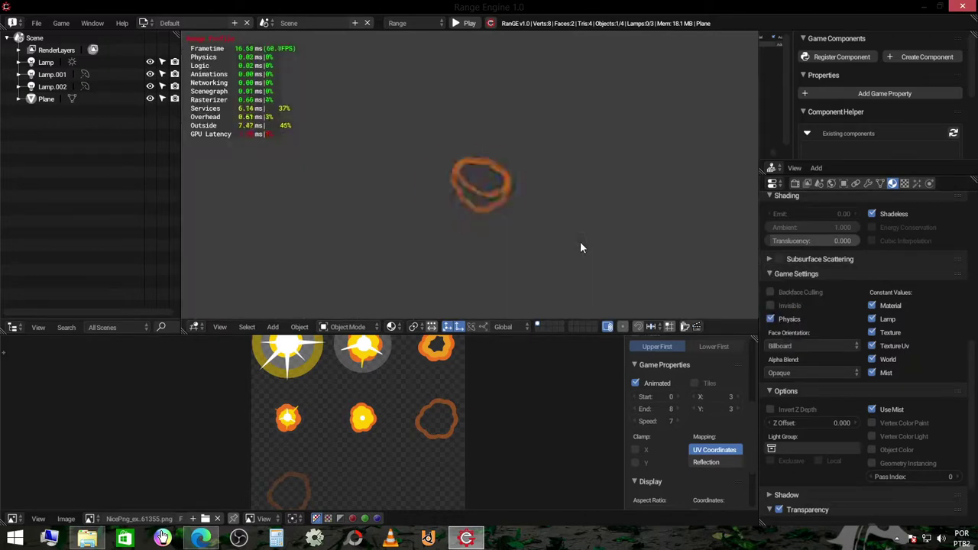
key("Escape")
middle_click_drag(544, 210, 566, 201)
key("p")
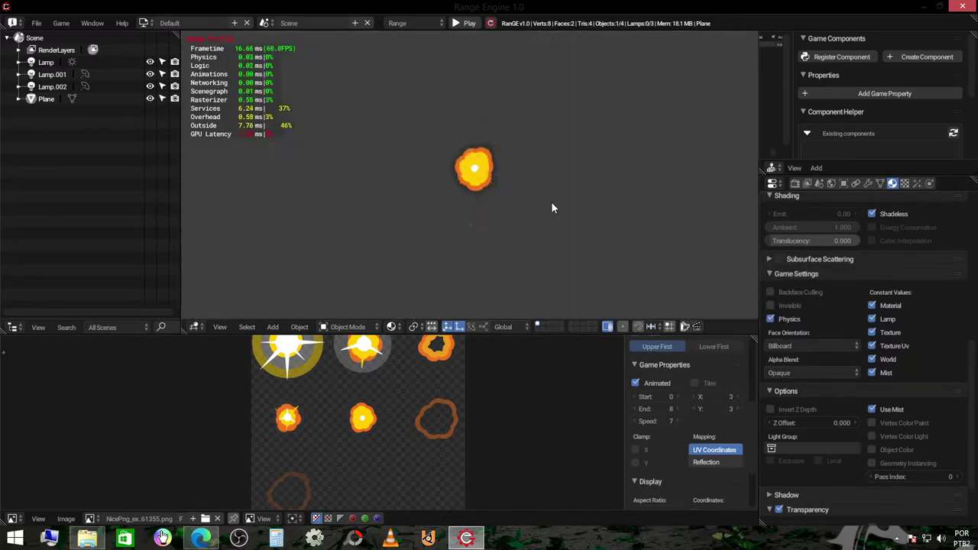
key("Escape")
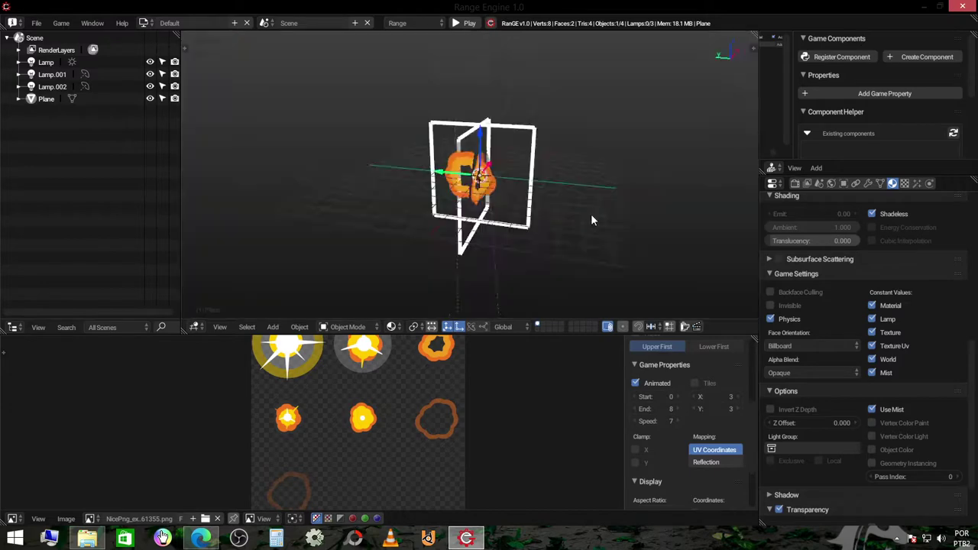
mouse_move(592, 220)
middle_mouse_down()
mouse_move(526, 217)
mouse_move(550, 214)
mouse_move(512, 202)
middle_mouse_up()
key("p")
key("Escape")
key("Tab")
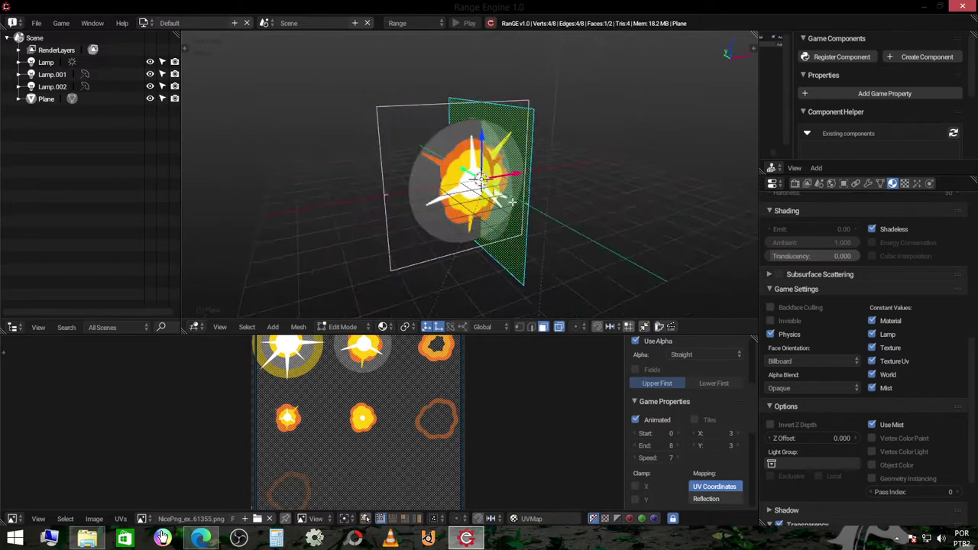
Duplicate the face in place, rotate it 45°, then adjust its rotation further
key("shift+d")
right_click(546, 206)
type("r")
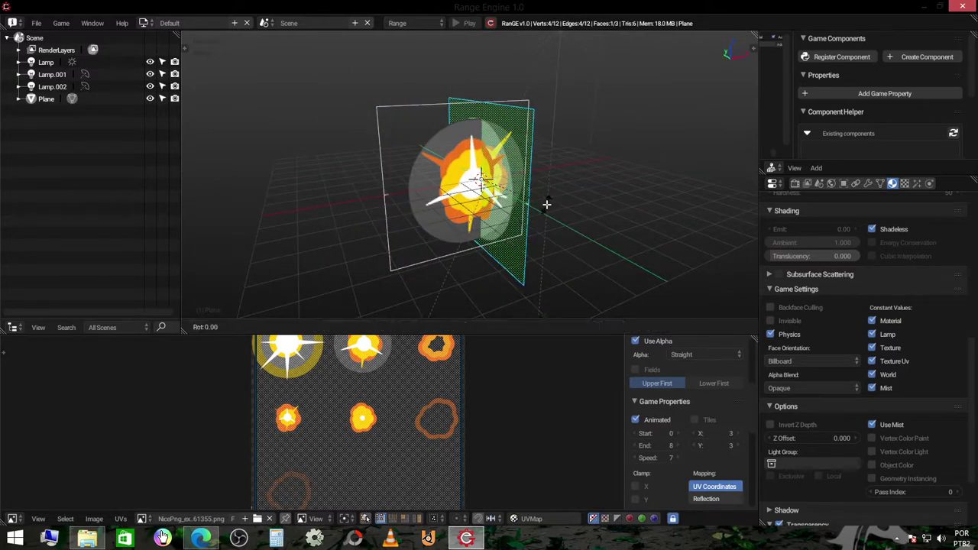
type("45")
key("Return")
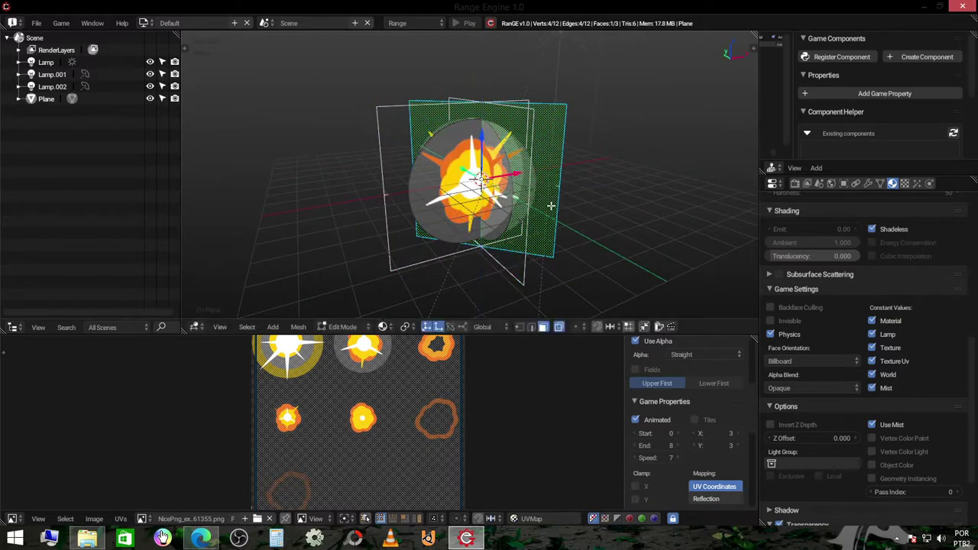
key("r")
left_click(475, 245)
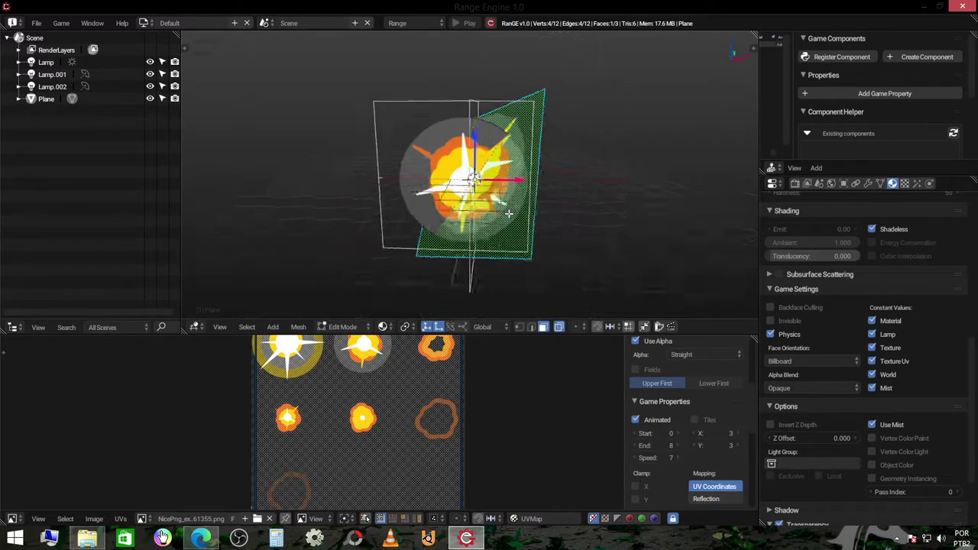
middle_click_drag(475, 244, 473, 224)
key("r")
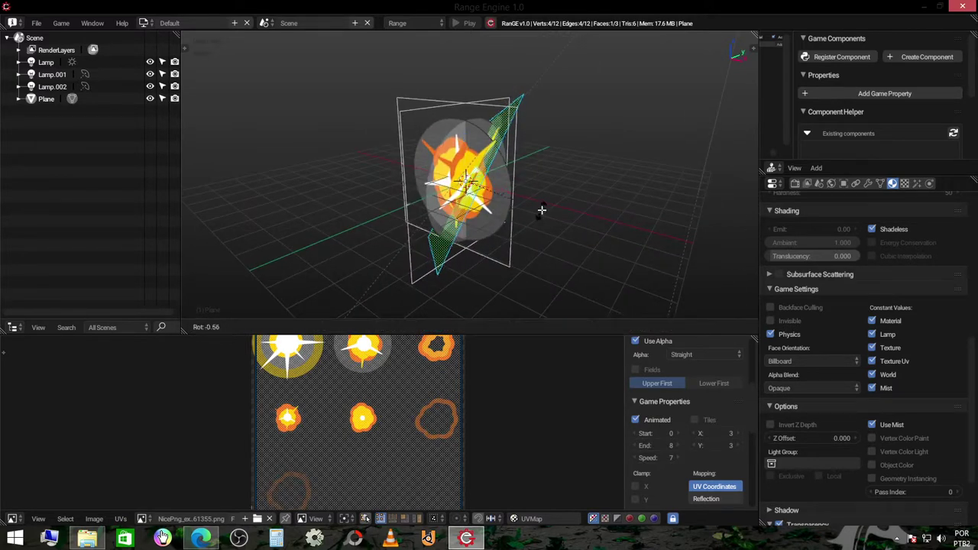
left_click(541, 199)
Preview the explosion, delete the tilted face, and test again
key("Tab")
middle_click_drag(540, 197, 571, 203)
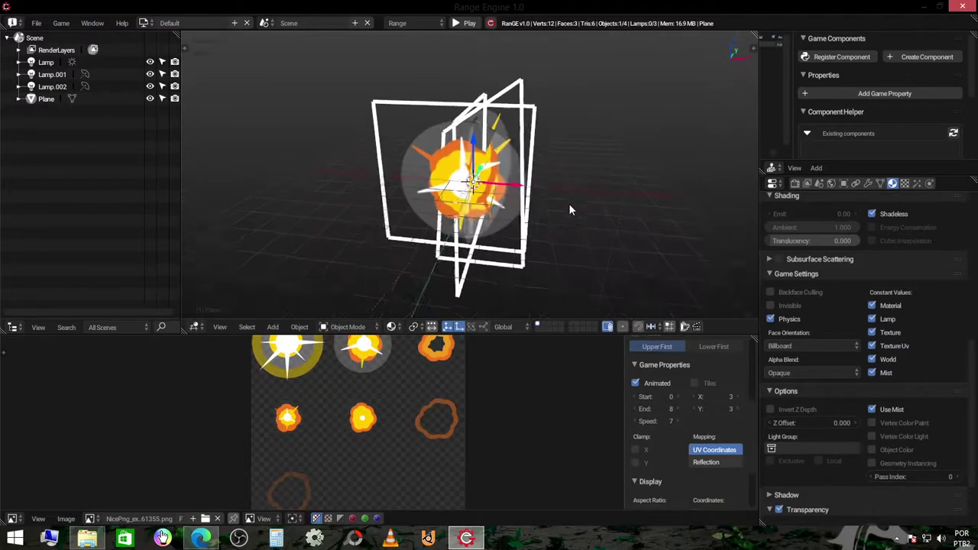
key("p")
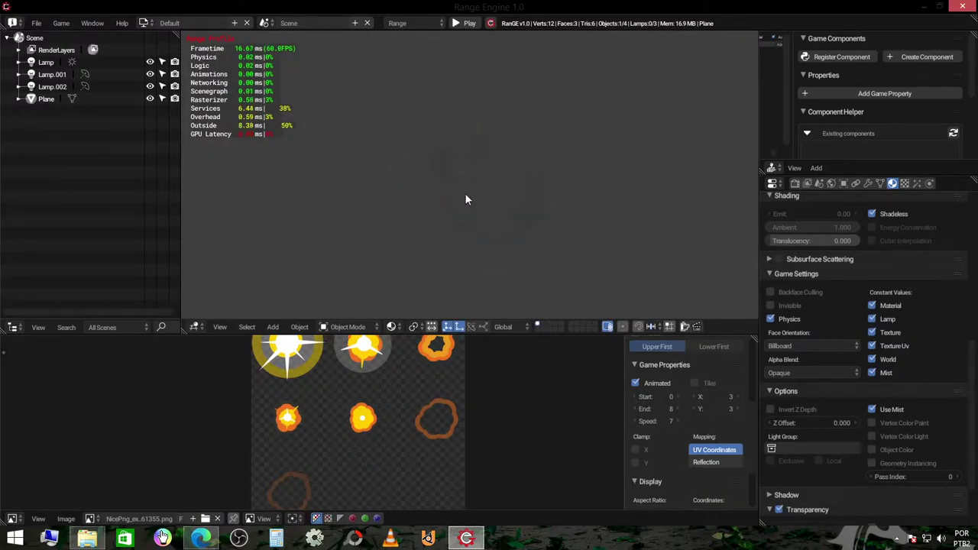
key("Escape")
middle_click_drag(490, 197, 546, 192)
key("Tab")
key("x")
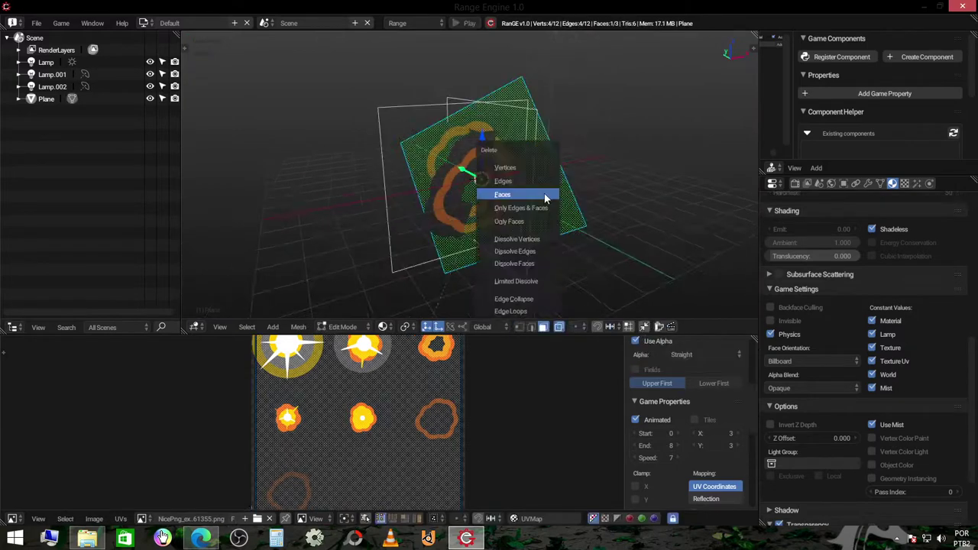
left_click(544, 194)
key("Tab")
key("p")
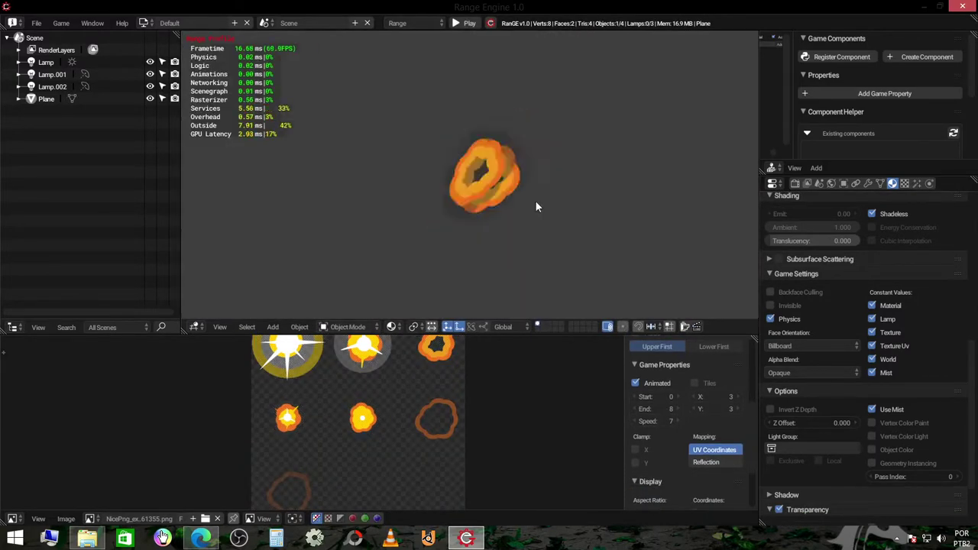
key("Escape")
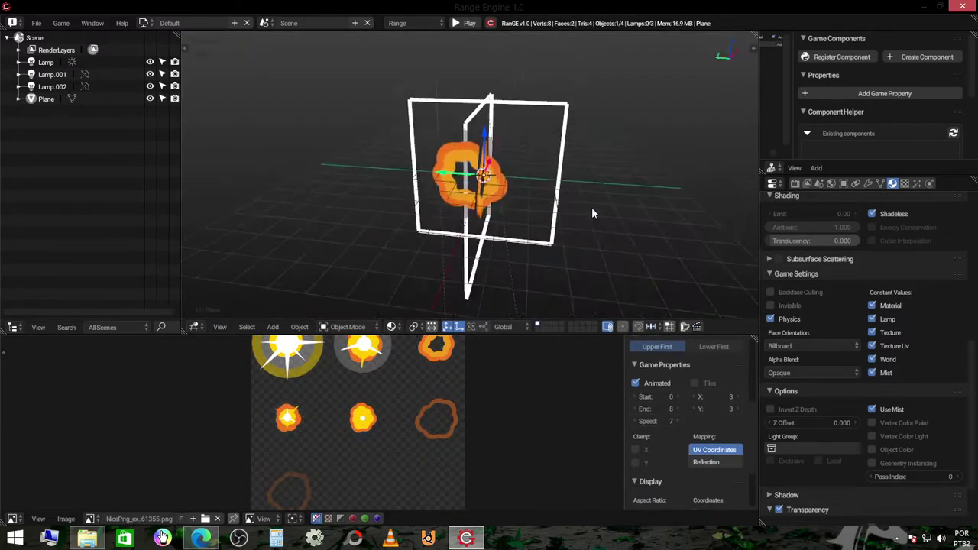
Rotate the selected vertical face 5° about Z and preview the game
key("Tab")
middle_click_drag(501, 213, 445, 211)
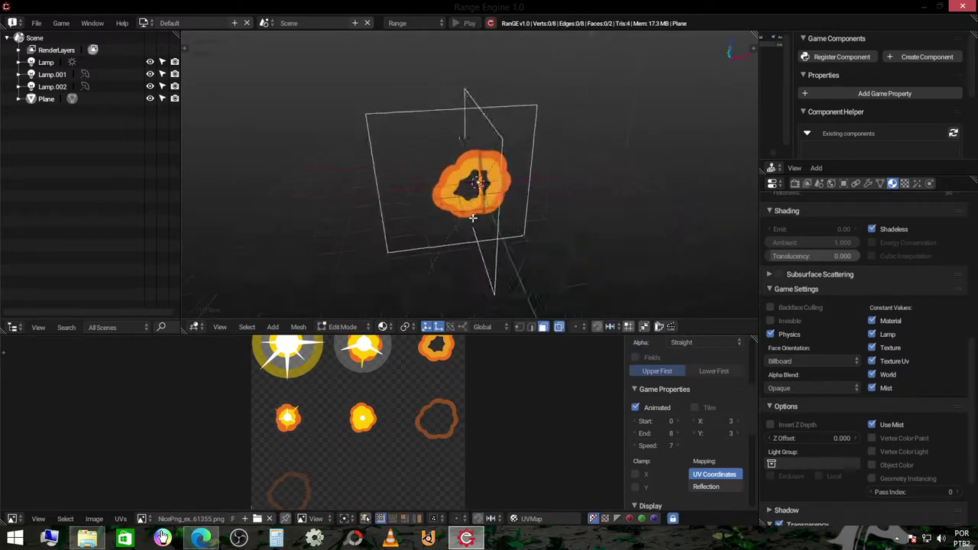
right_click(464, 165)
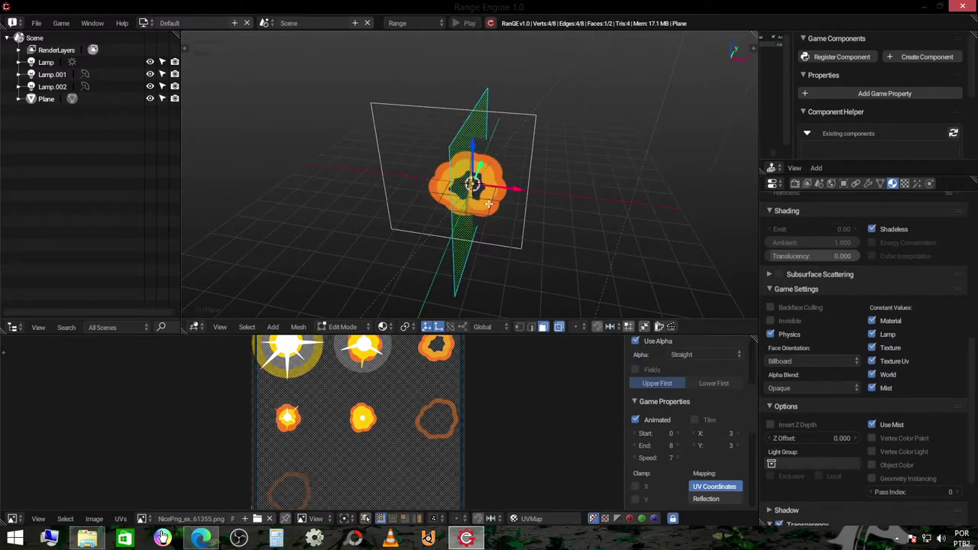
type("rz")
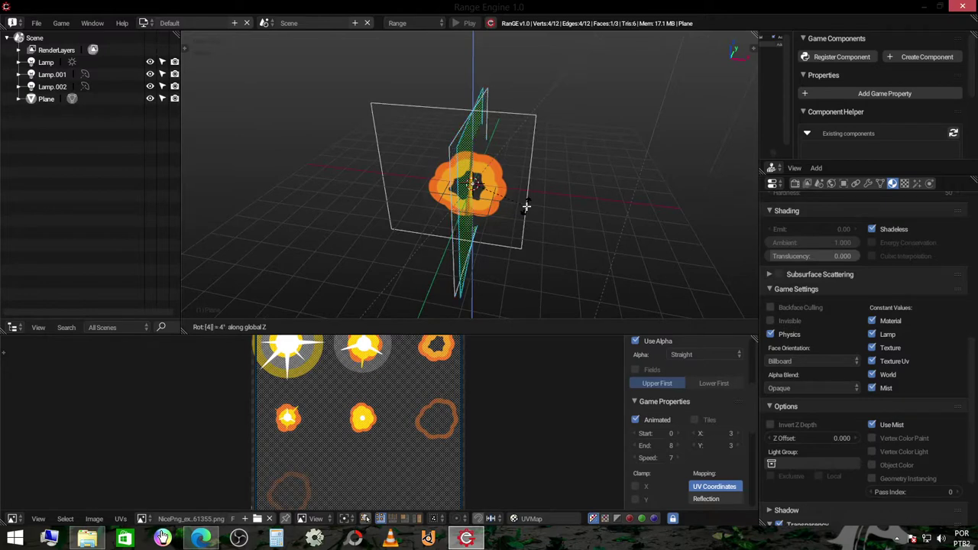
type("5")
key("Return")
key("Tab")
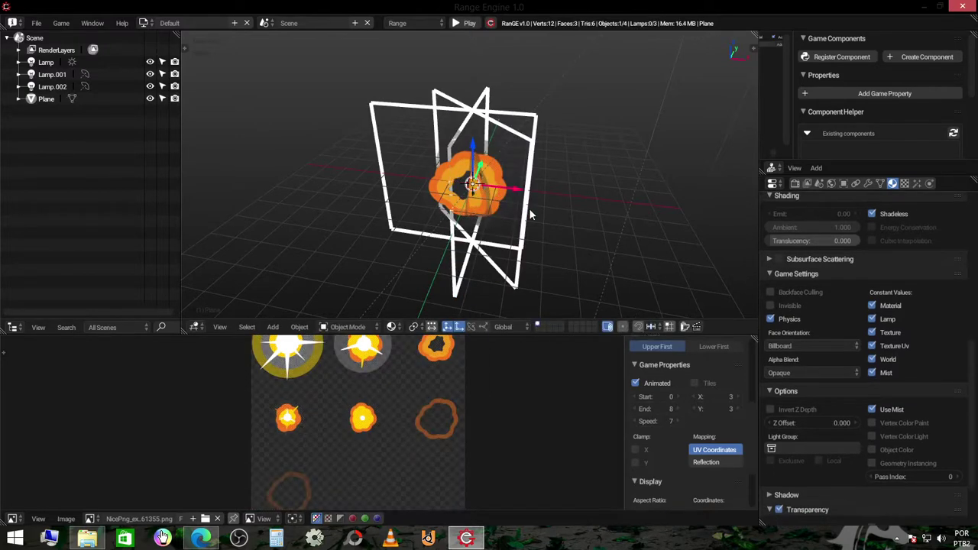
key("p")
key("Escape")
Duplicate the face, abandon a 180° Z rotation, then duplicate it again in place
key("Tab")
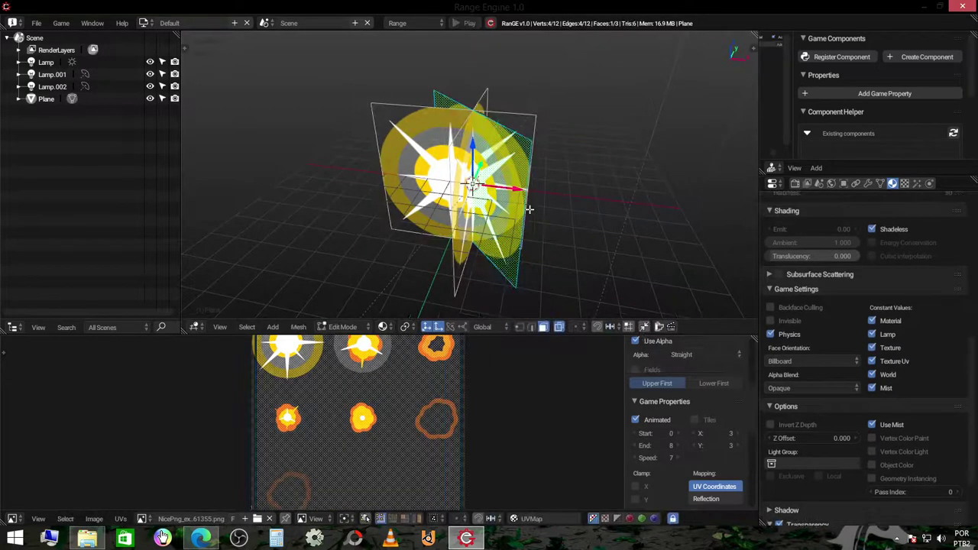
key("shift+d")
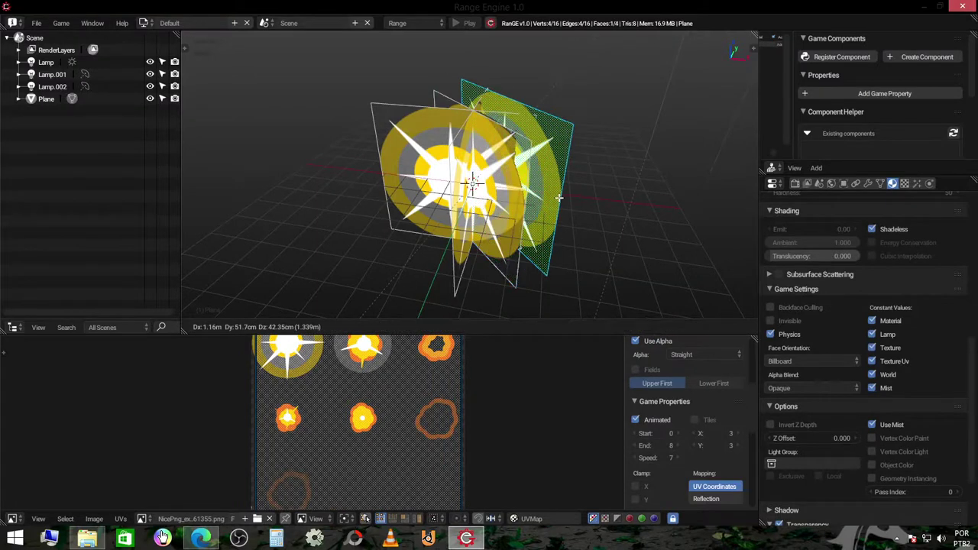
key("Escape")
type("rz180")
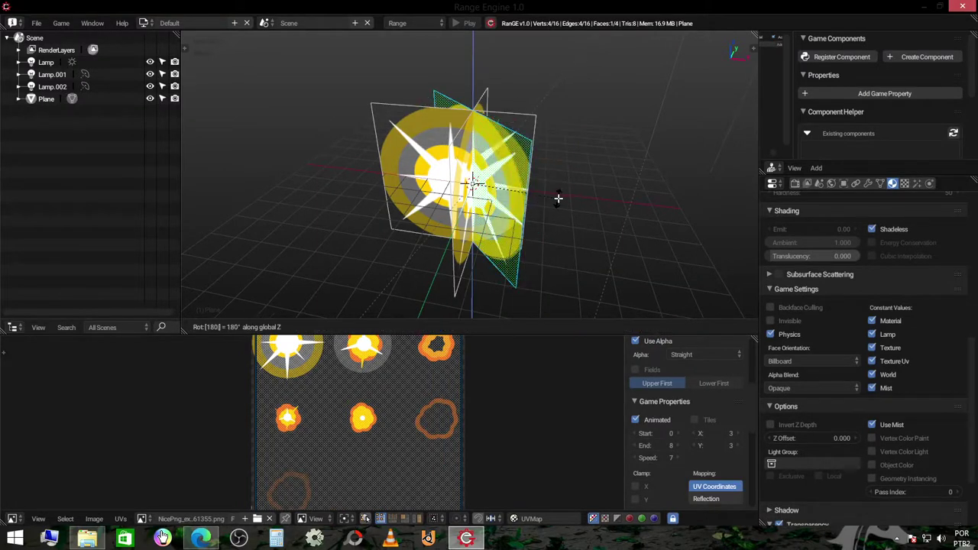
key("BackSpace")
key("BackSpace")
key("BackSpace")
key("z")
key("z")
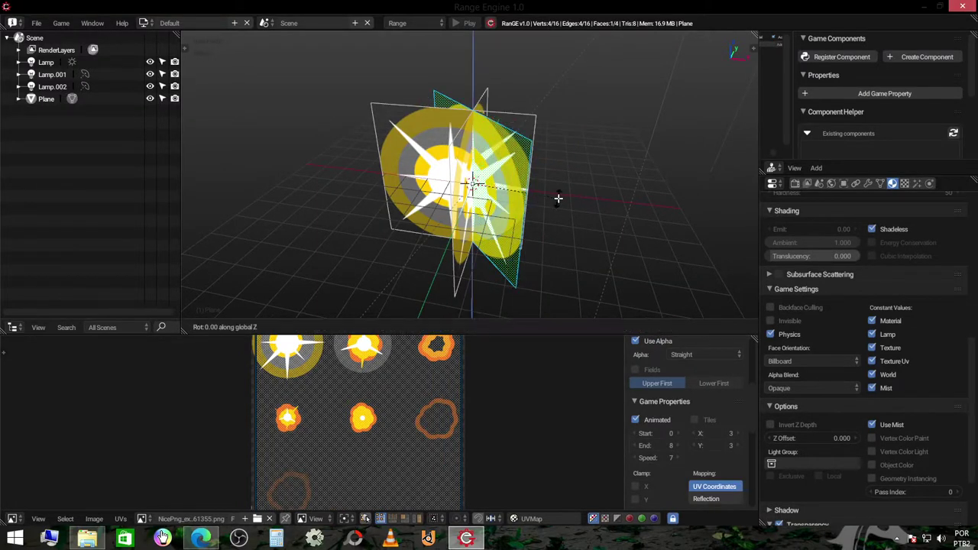
right_click(558, 198)
right_click(520, 207)
left_click(520, 207)
middle_click_drag(519, 207, 436, 219)
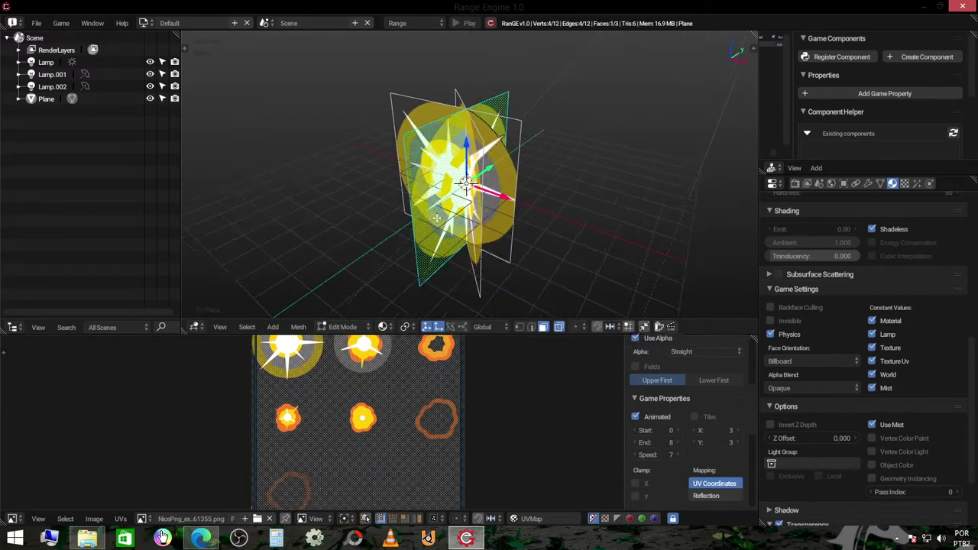
key("shift+d")
right_click(500, 248)
Rotate the new face copy -45° about Z and test the explosion twice
type("rz")
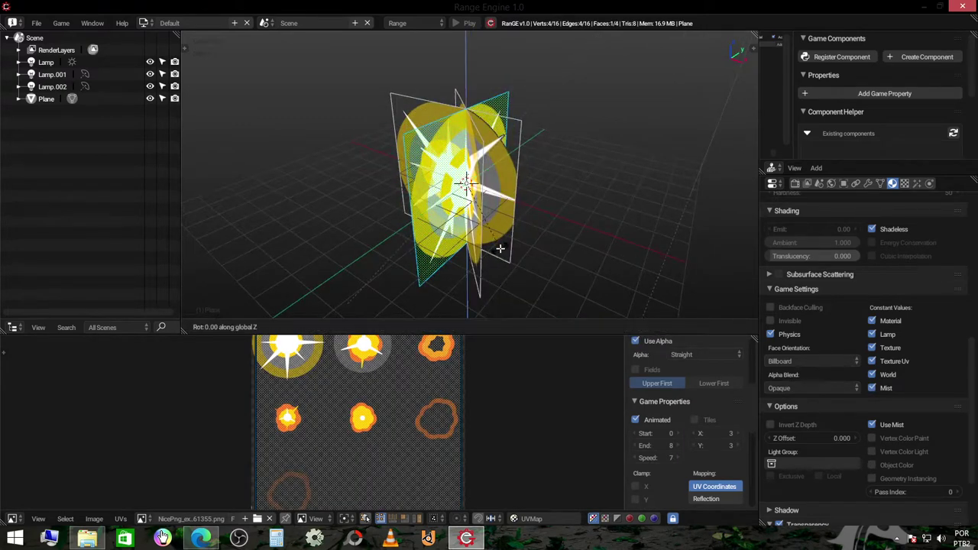
type("-45")
key("Return")
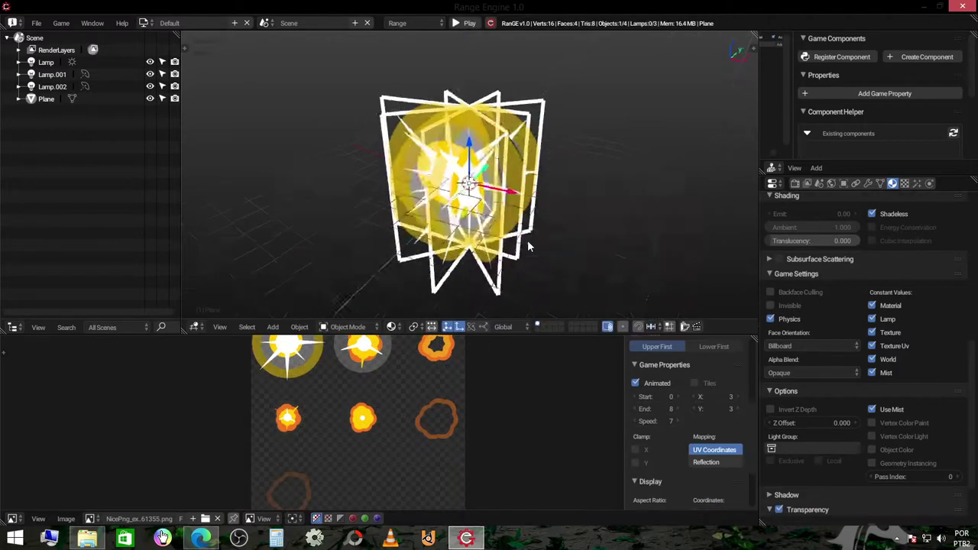
key("p")
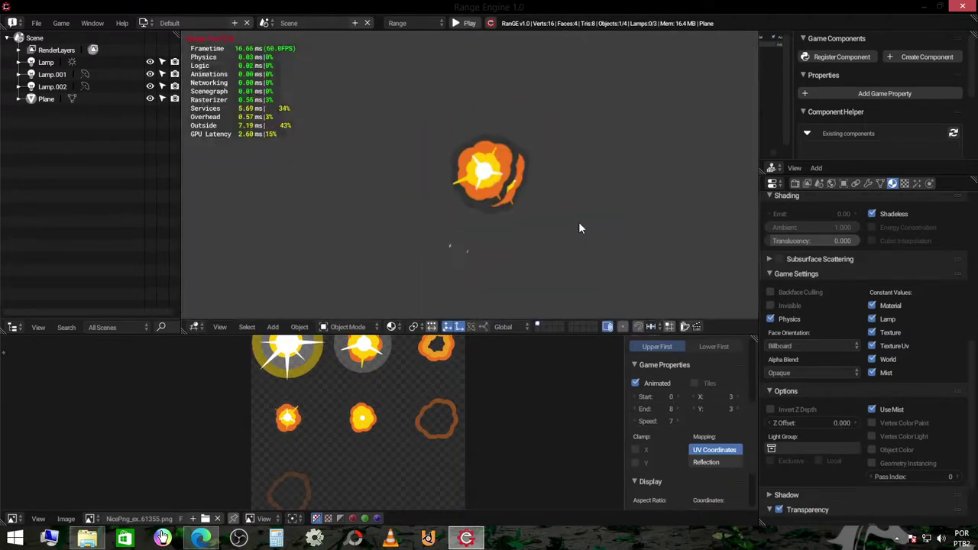
key("Escape")
key("p")
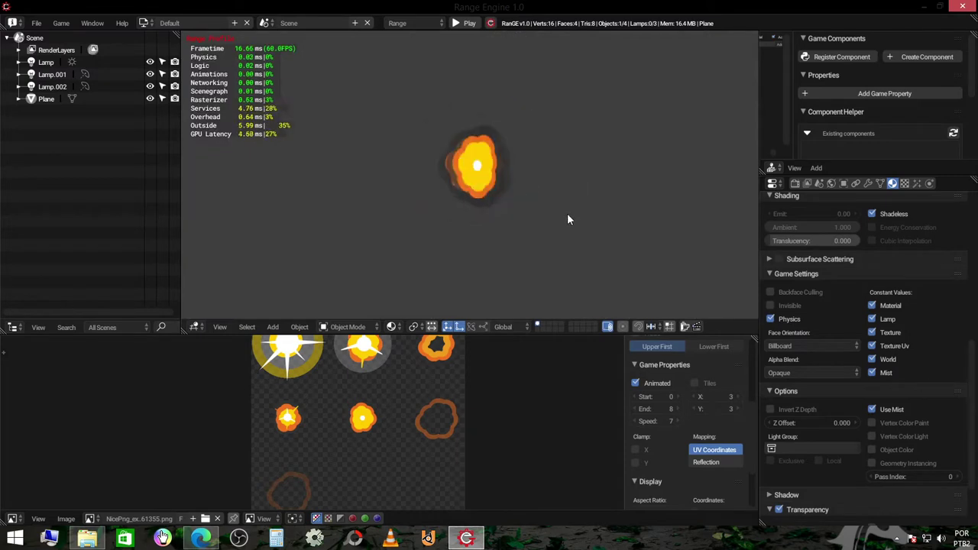
key("Escape")
Switch to the browser showing the YouTube devlog video
scroll(483, 252, "down", 3)
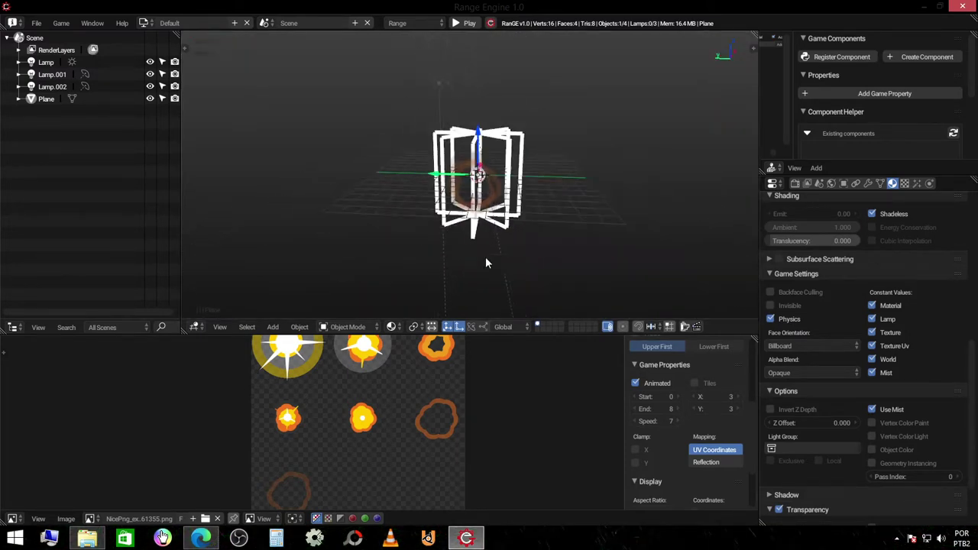
middle_click_drag(510, 229, 527, 229)
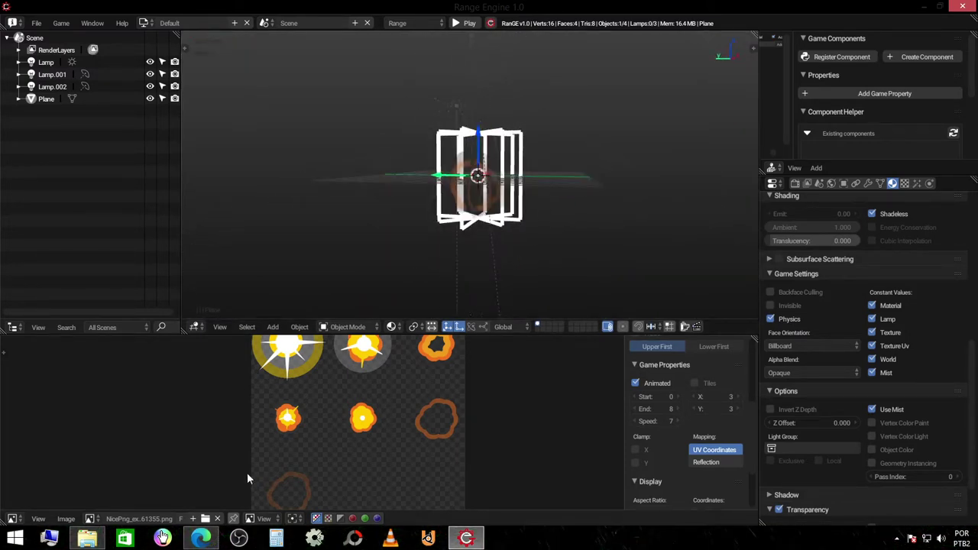
left_click(202, 539)
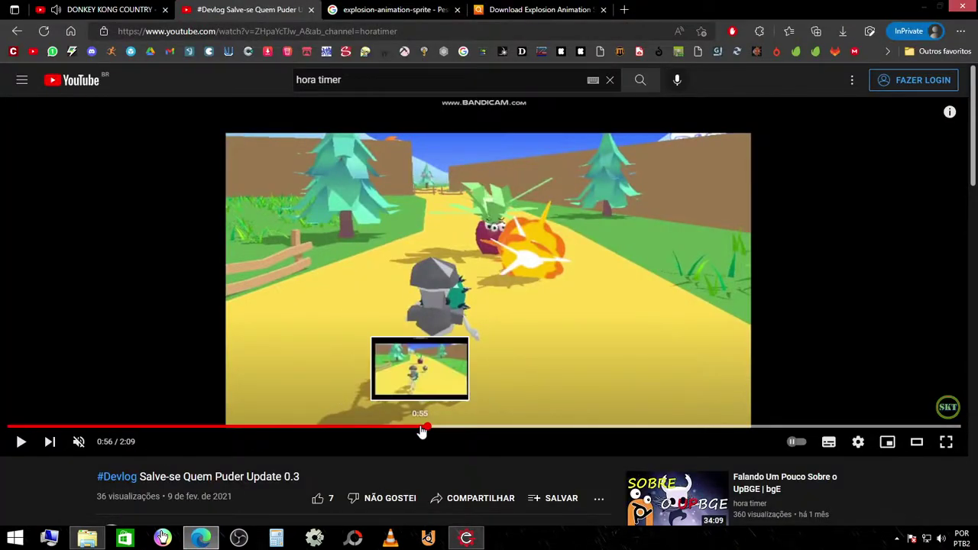
Replay the devlog's explosion from 0:55 to 0:57, then go back to Range Engine
left_click(419, 426)
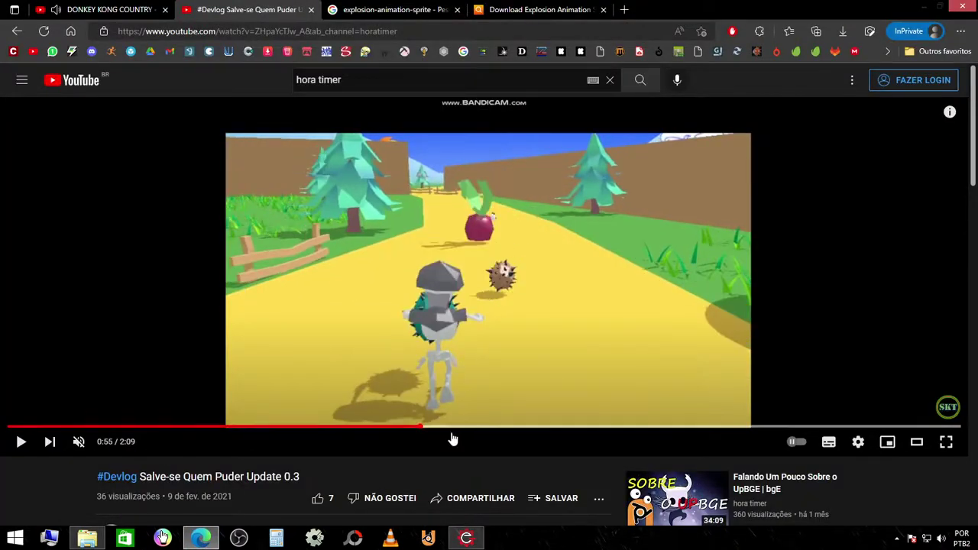
key("space")
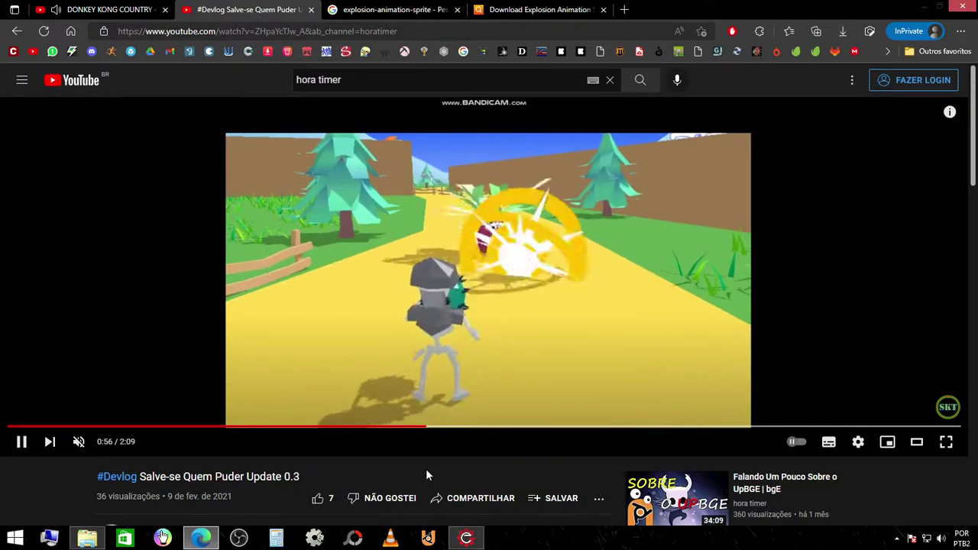
key("space")
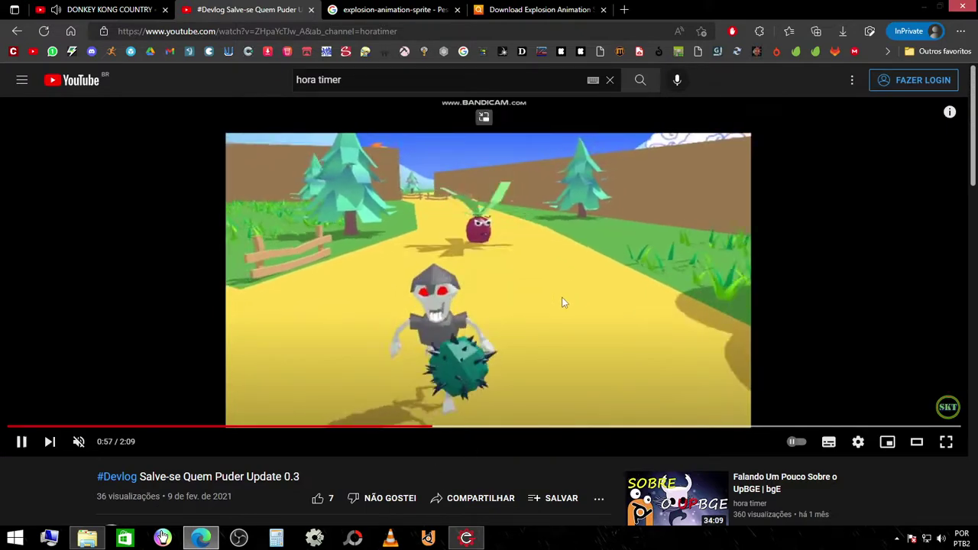
key("space")
left_click(462, 534)
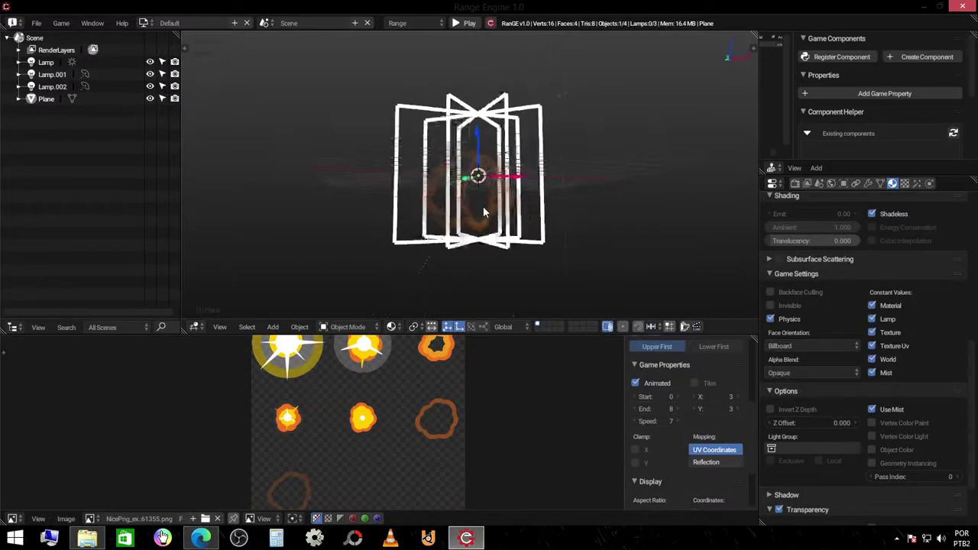
Move the textured explosion plane onto a different layer
middle_click_drag(444, 222, 479, 237)
key("m")
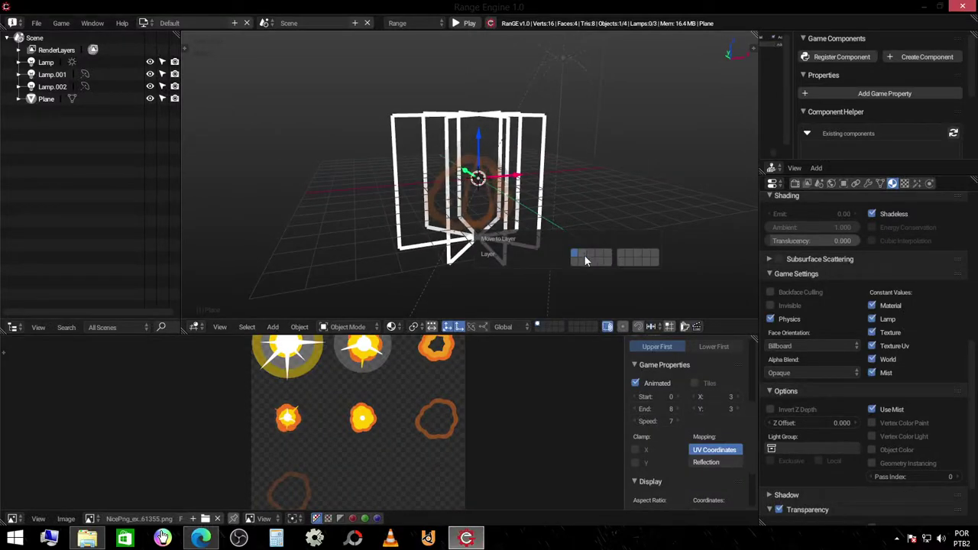
key("Delete")
Add a sphere-shaped Empty at the scene origin
middle_click_drag(421, 164, 550, 200)
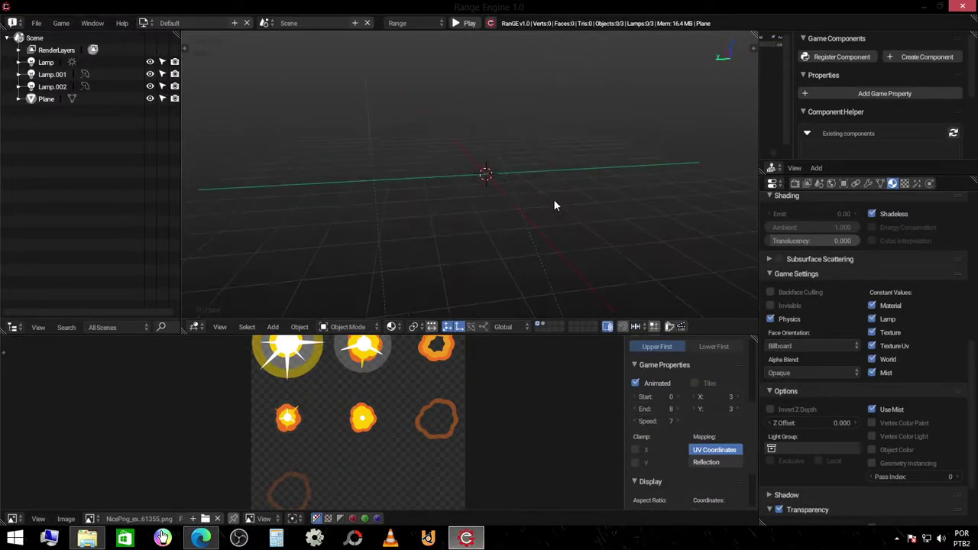
key("shift+a")
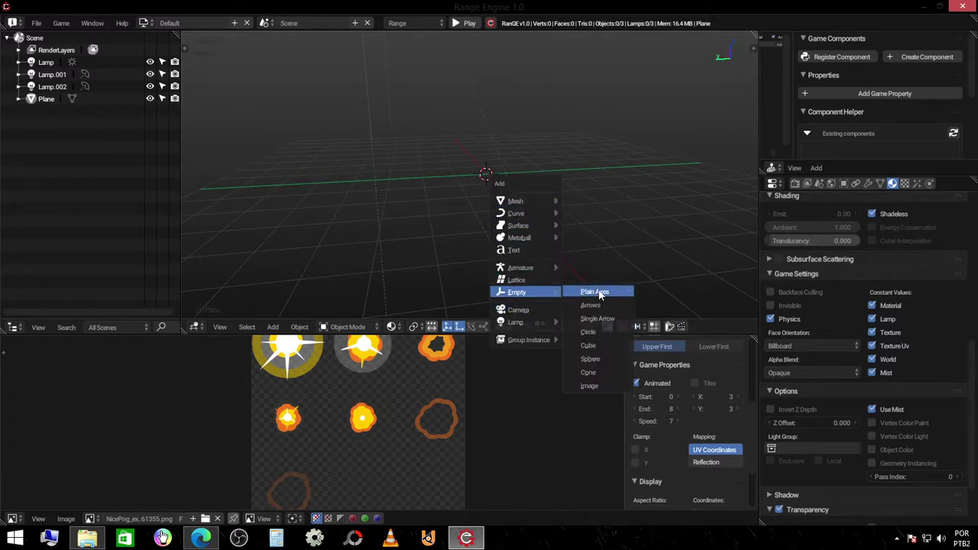
left_click(601, 360)
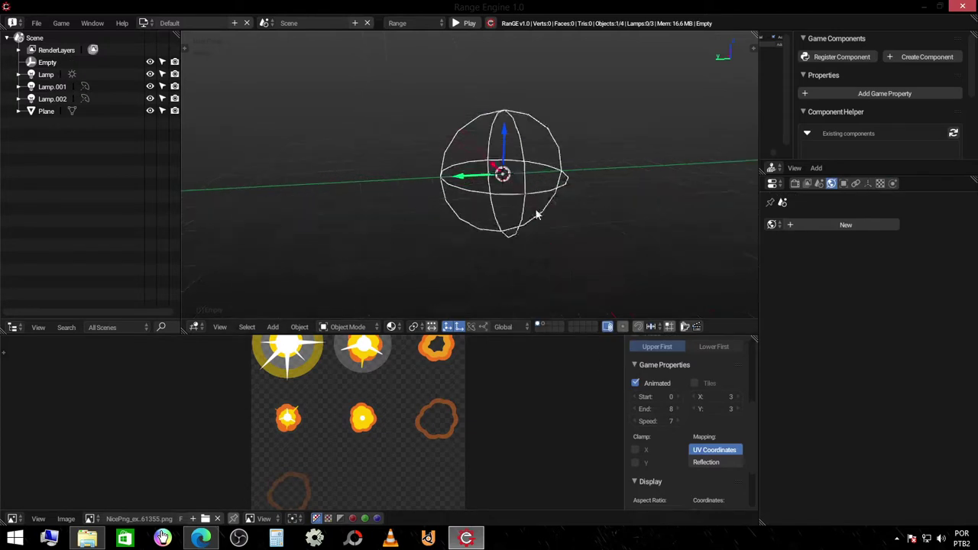
middle_click_drag(603, 359, 581, 191)
left_click(14, 519)
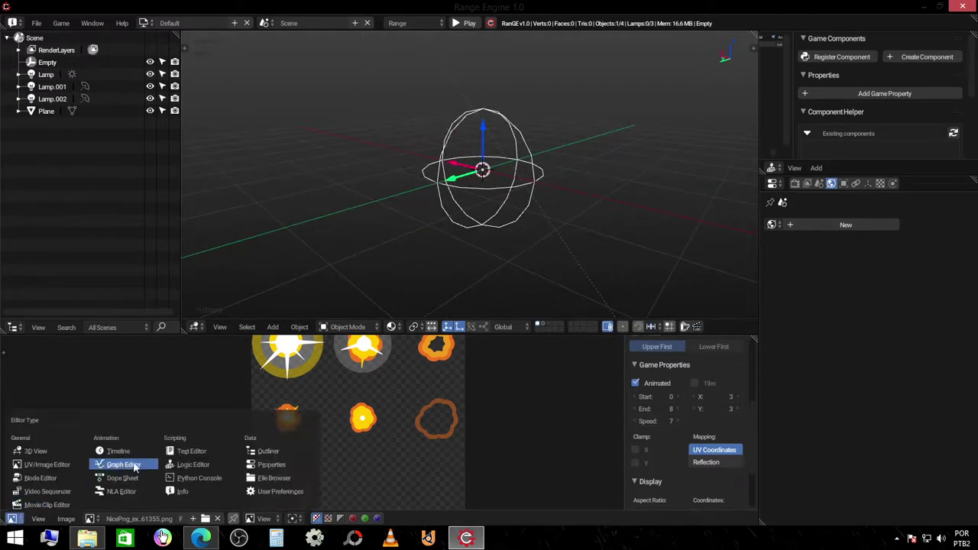
Switch the lower area to the Logic Editor and give the Empty a Keyboard sensor
left_click(200, 466)
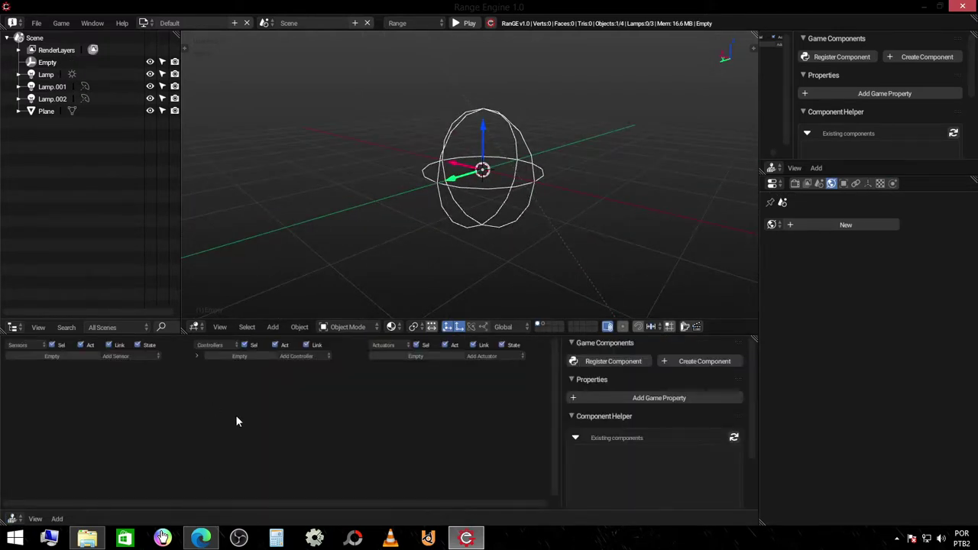
scroll(181, 386, "up", 3)
left_click(183, 373)
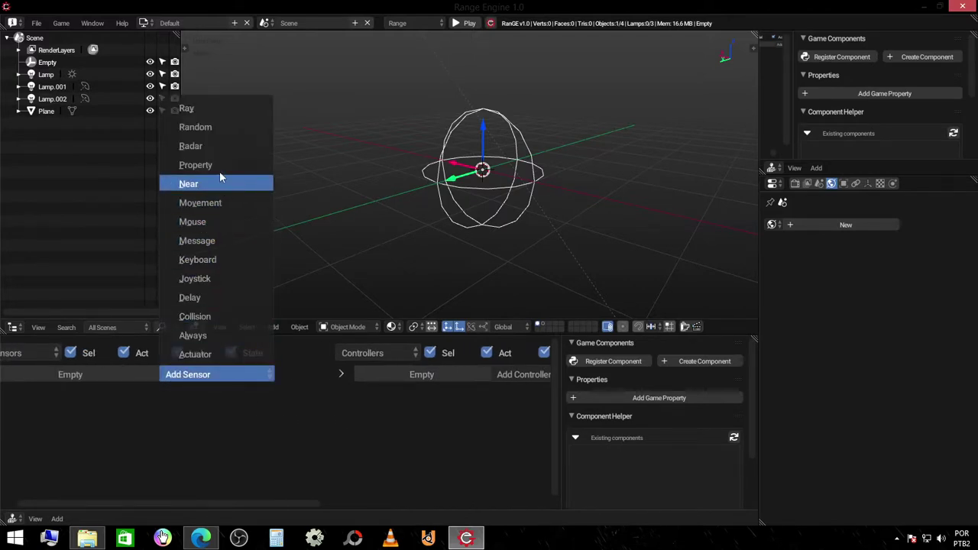
left_click(215, 260)
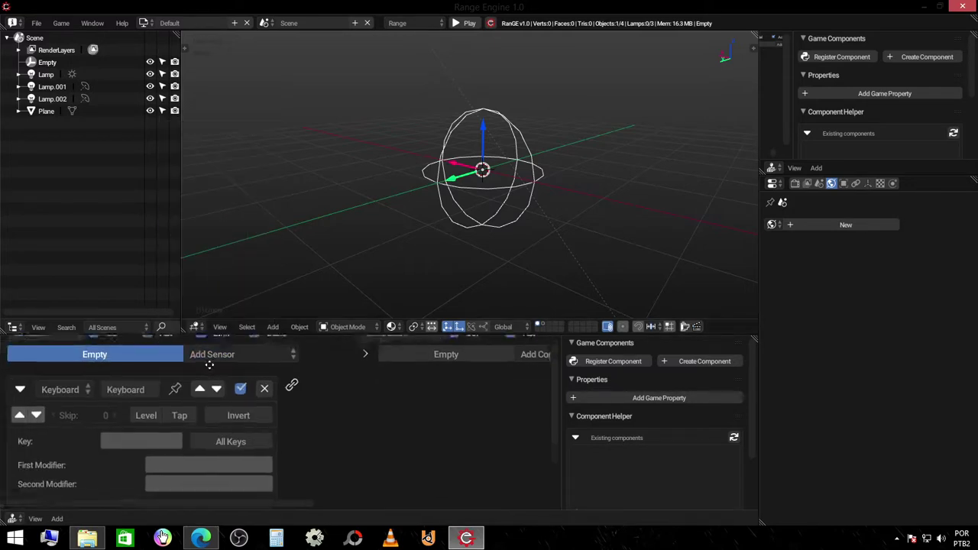
Add an Edit Object actuator linked to the controller, then select and reveal the plane
middle_click_drag(440, 402, 262, 419)
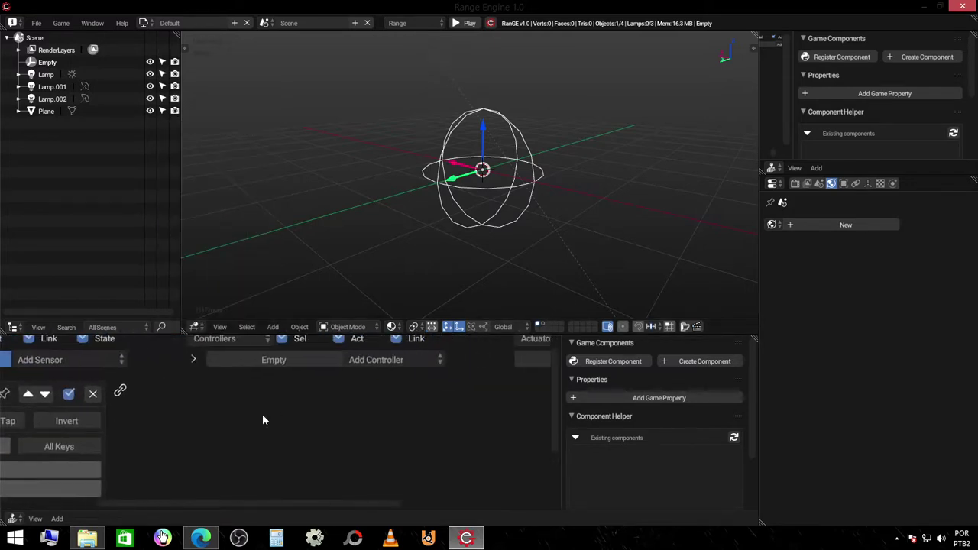
scroll(436, 393, "right", 2, "ctrl")
scroll(443, 375, "right", 3, "ctrl")
left_click(514, 375)
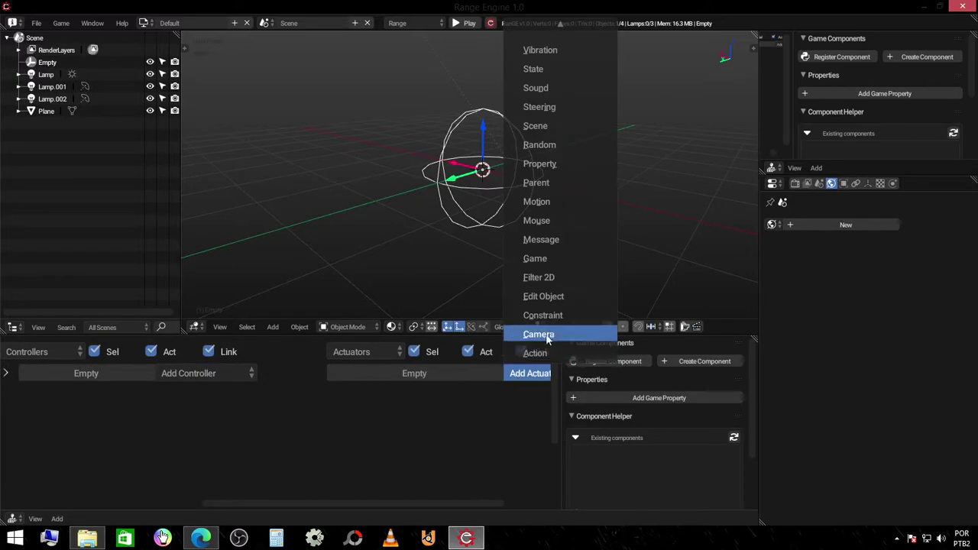
left_click(566, 298)
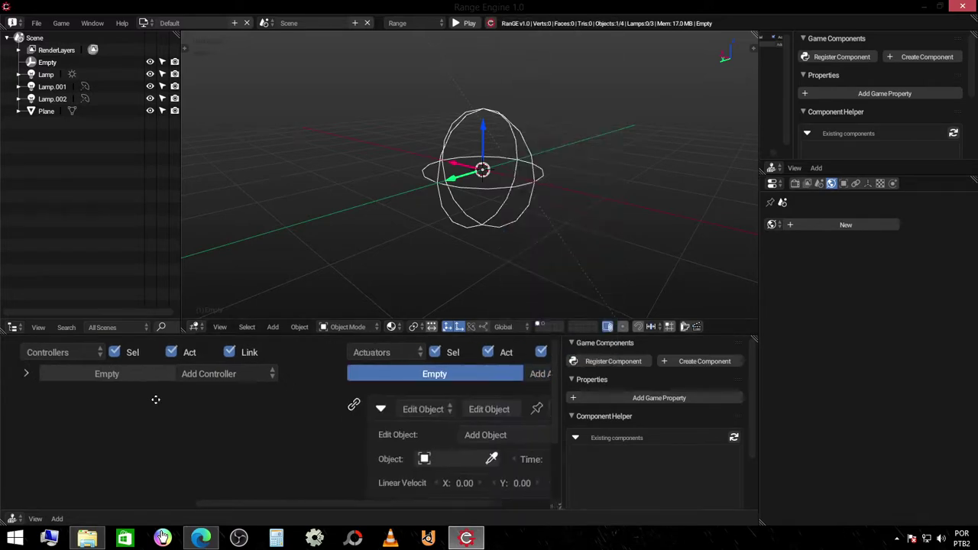
scroll(153, 400, "left", 3, "ctrl")
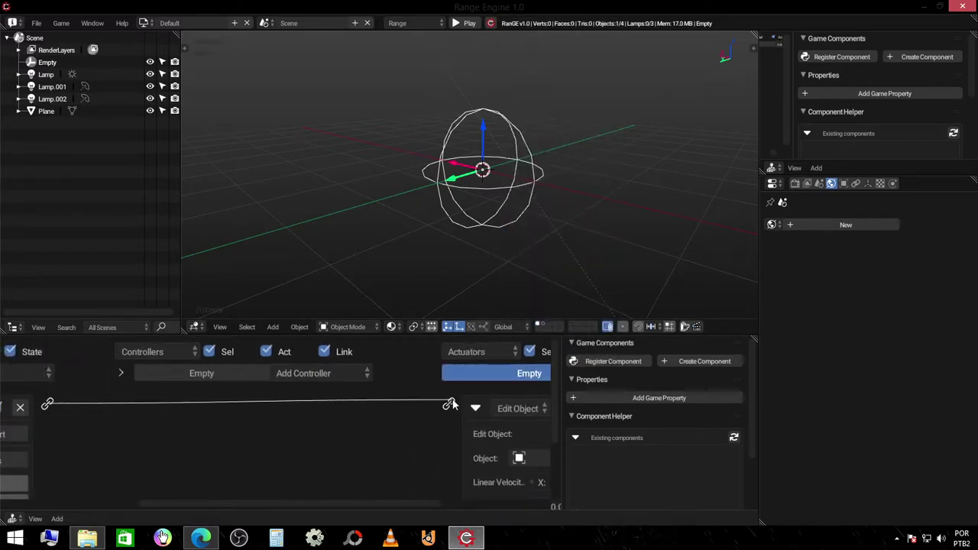
left_click_drag(450, 403, 452, 405)
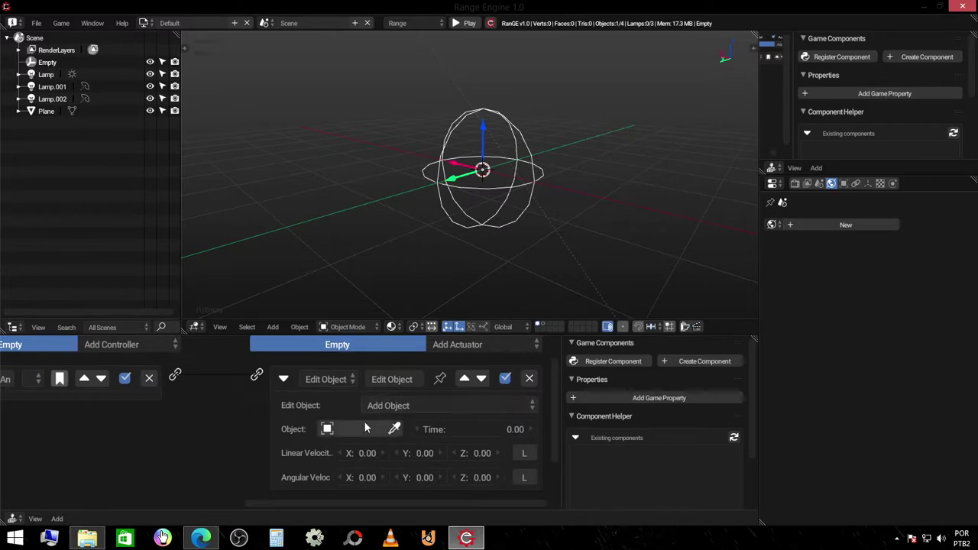
left_click(543, 323)
scroll(475, 219, "down", 3)
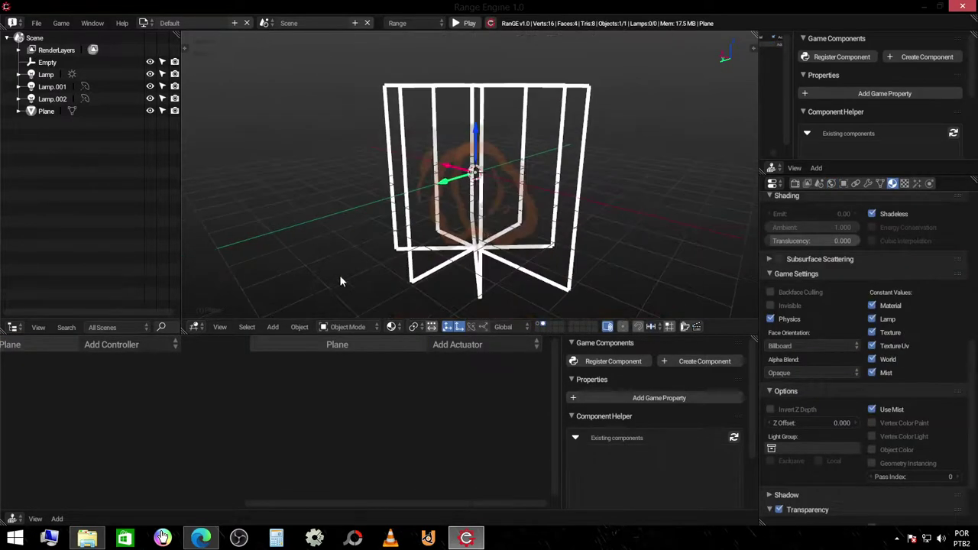
Rename the plane to Bomb in the side panel's Item field
key("n")
scroll(684, 268, "down", 10)
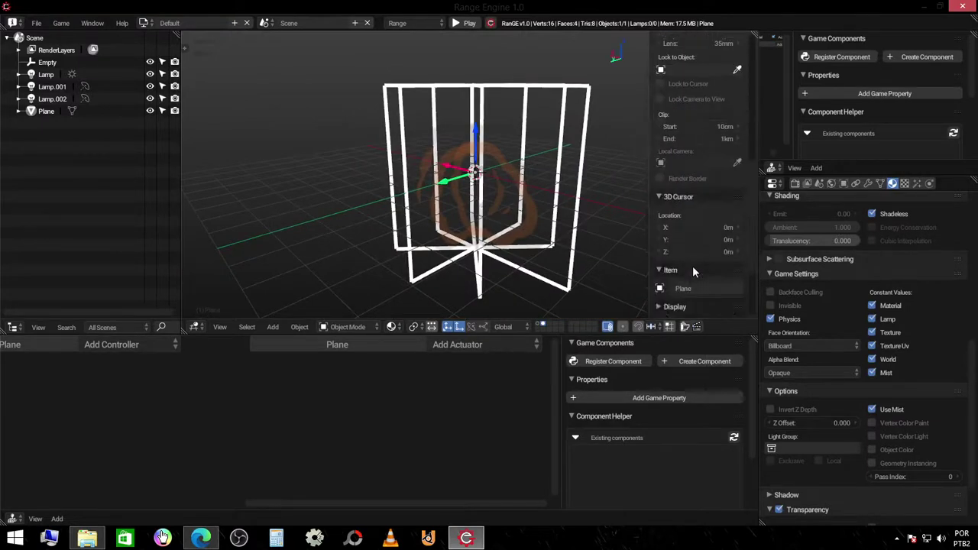
left_click(703, 190)
type("Bomb")
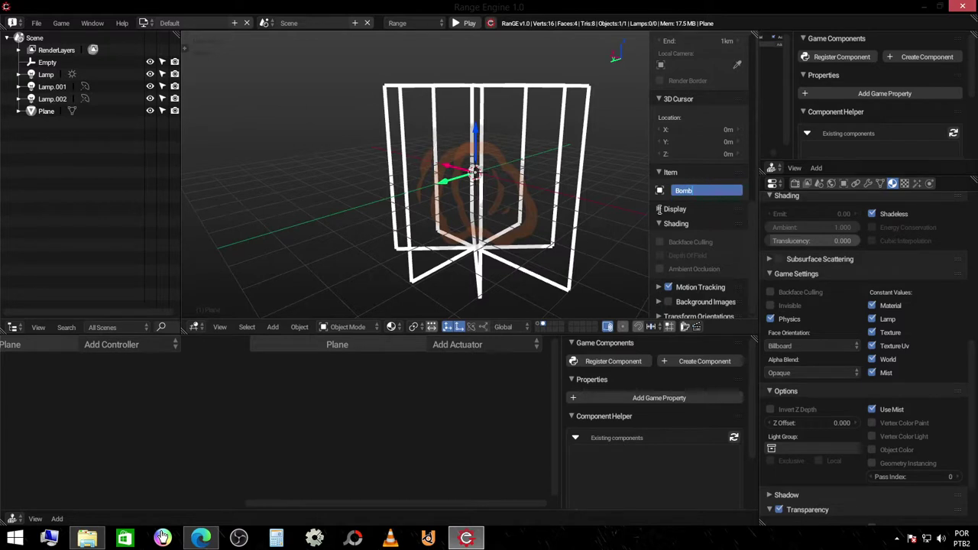
key("Return")
Hide Bomb's layer, reselect the Empty, and open the actuator's Object list
left_click(538, 326)
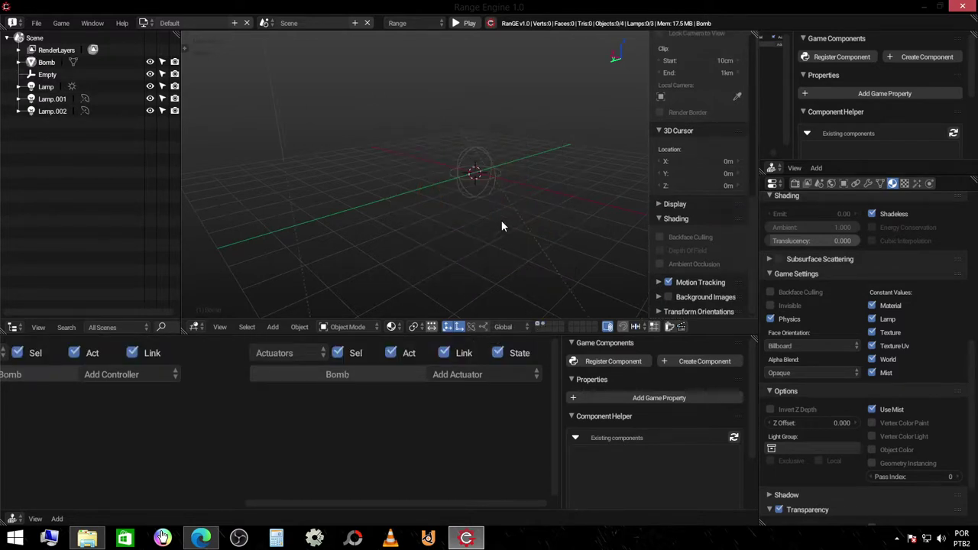
left_click(486, 193)
left_click(359, 458)
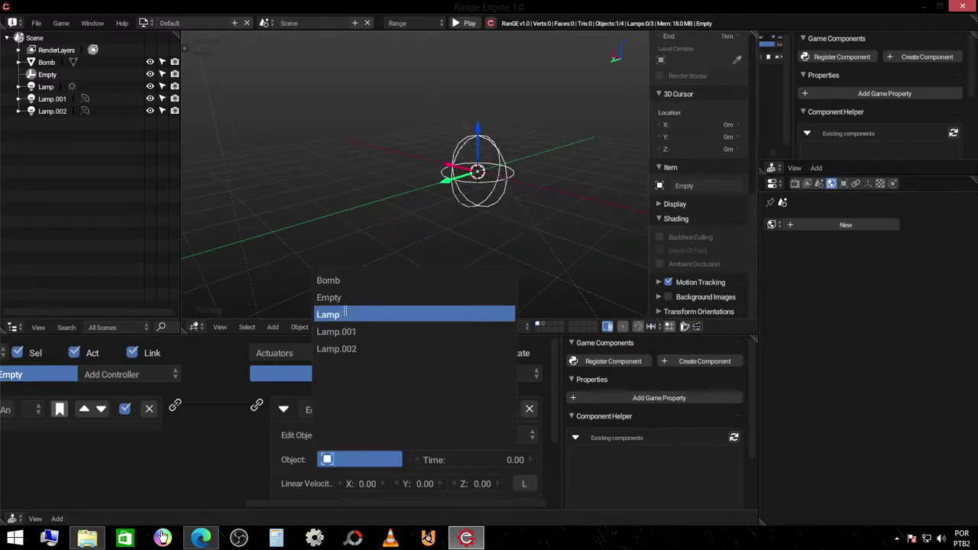
Set the Add Object actuator to spawn Bomb with Time 50 and test-run the game
left_click(345, 279)
scroll(404, 435, "down", 1)
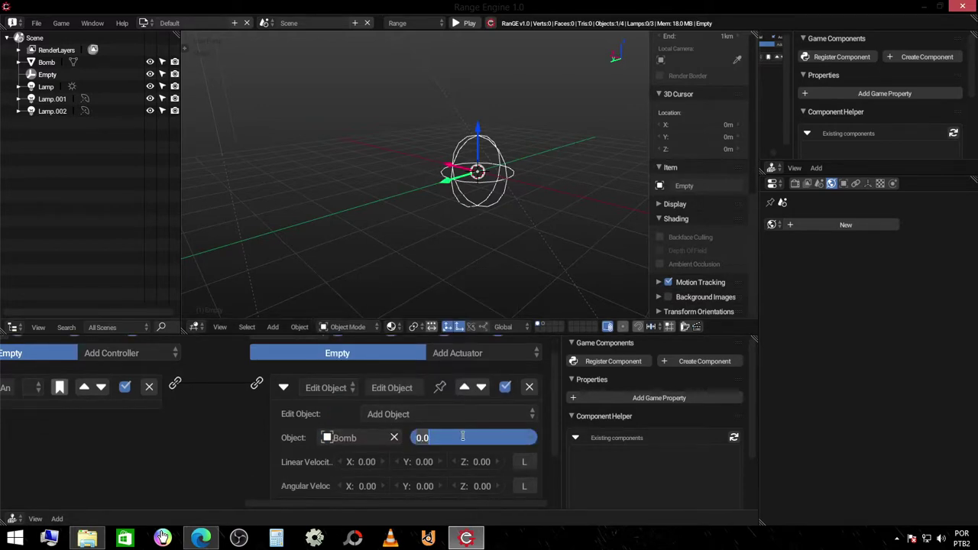
left_click(491, 433)
type("50")
key("Return")
middle_click_drag(496, 205, 511, 214)
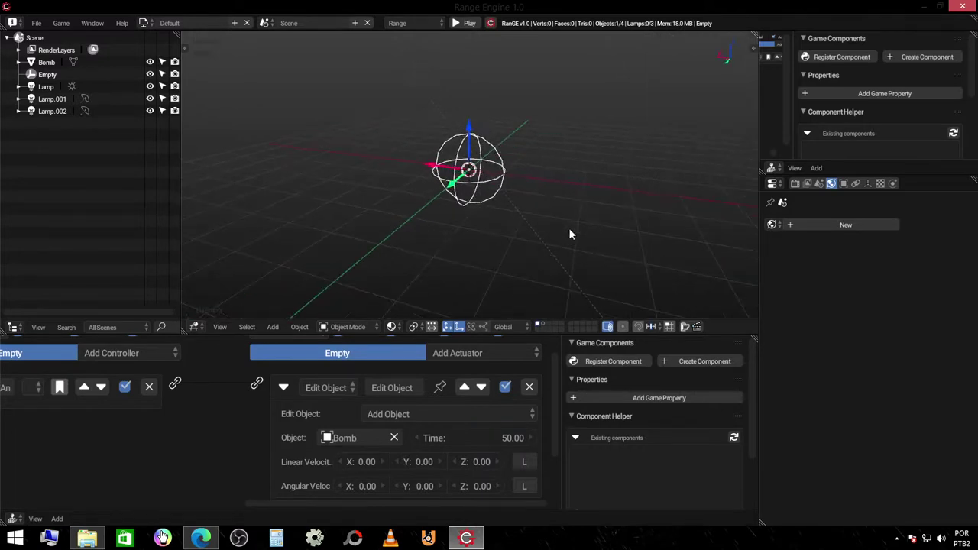
key("p")
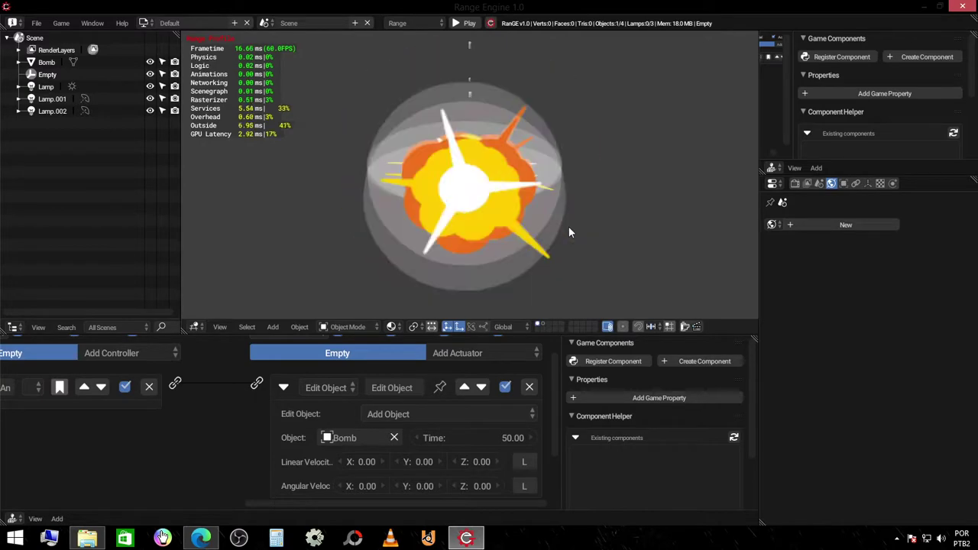
key("Escape")
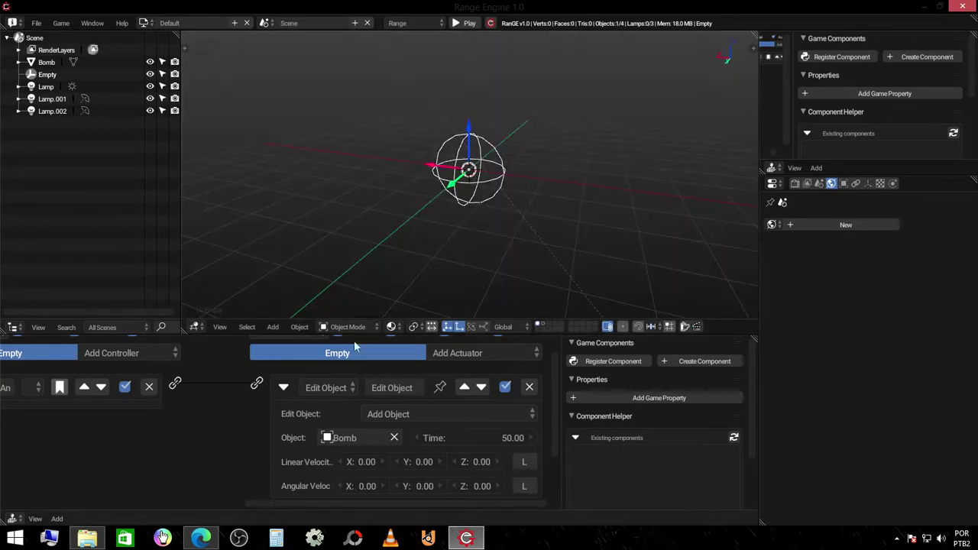
Open Hobby.zip from the Downloads folder in WinRAR
key("super+d")
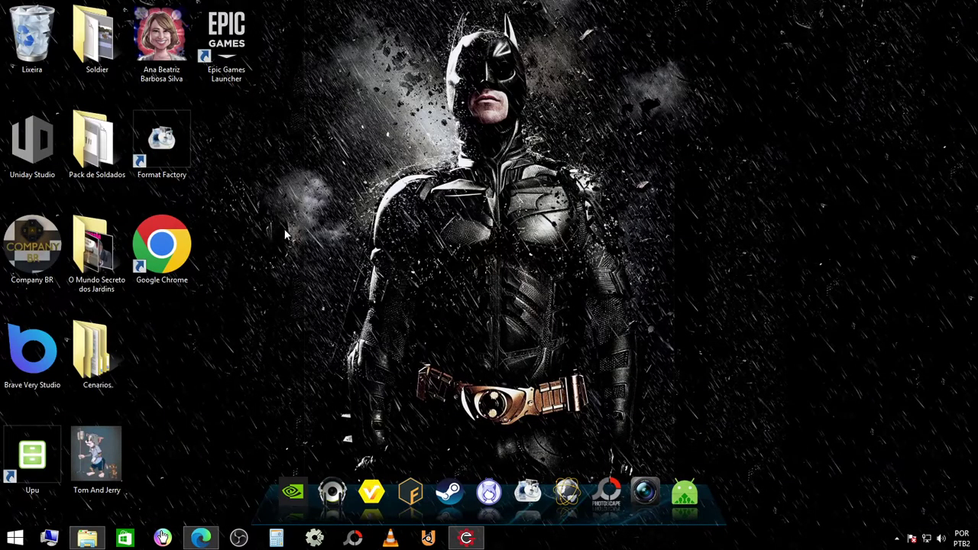
left_click(87, 537)
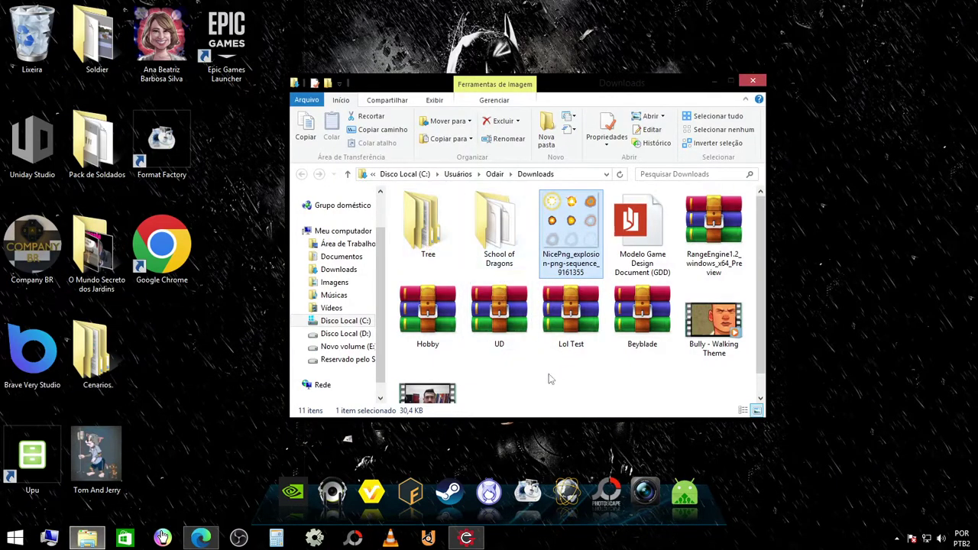
left_click(550, 379)
left_click(448, 336)
right_click(446, 322)
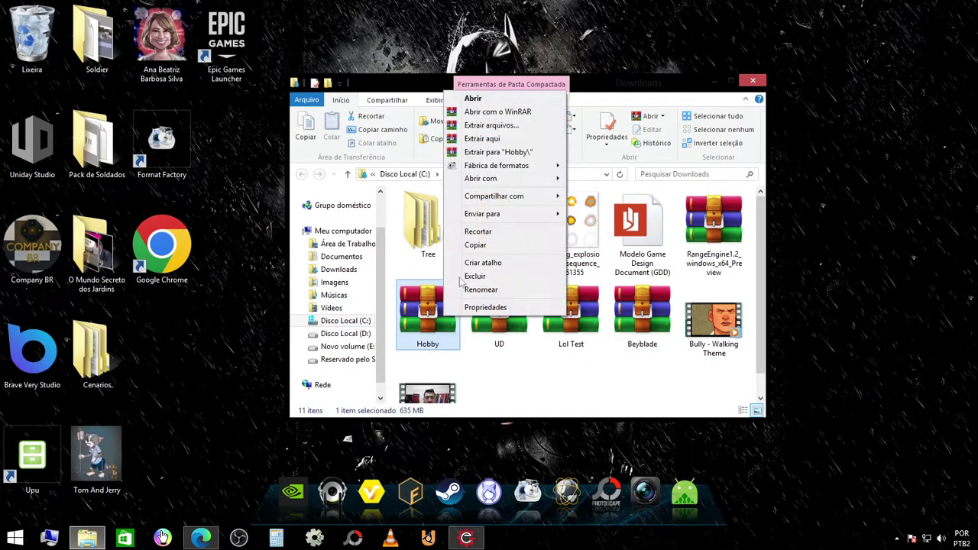
left_click(497, 97)
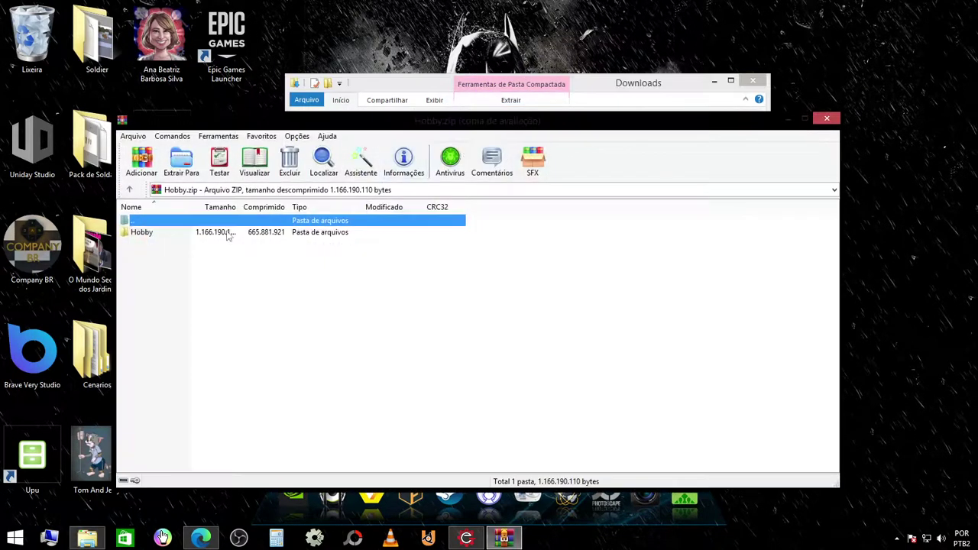
Extract Explosion2.mp3 from Hobby\Sounds\Nova pasta to the desktop
double_click(226, 233)
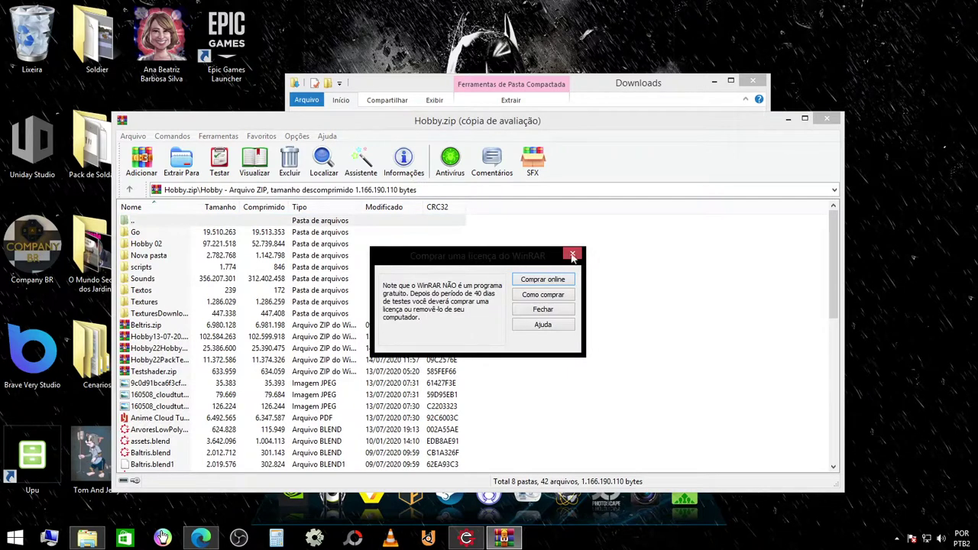
left_click(572, 255)
double_click(146, 279)
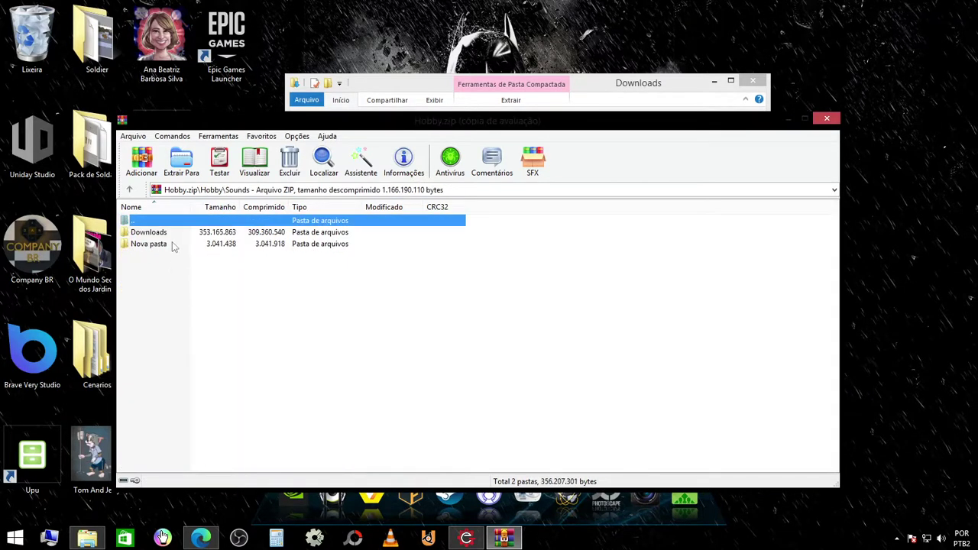
double_click(156, 246)
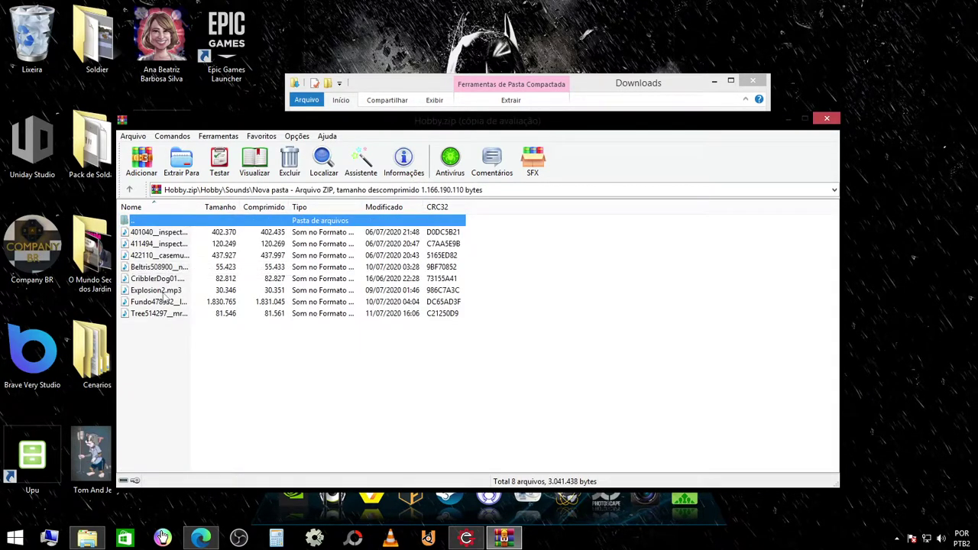
left_click(163, 292)
right_click(164, 291)
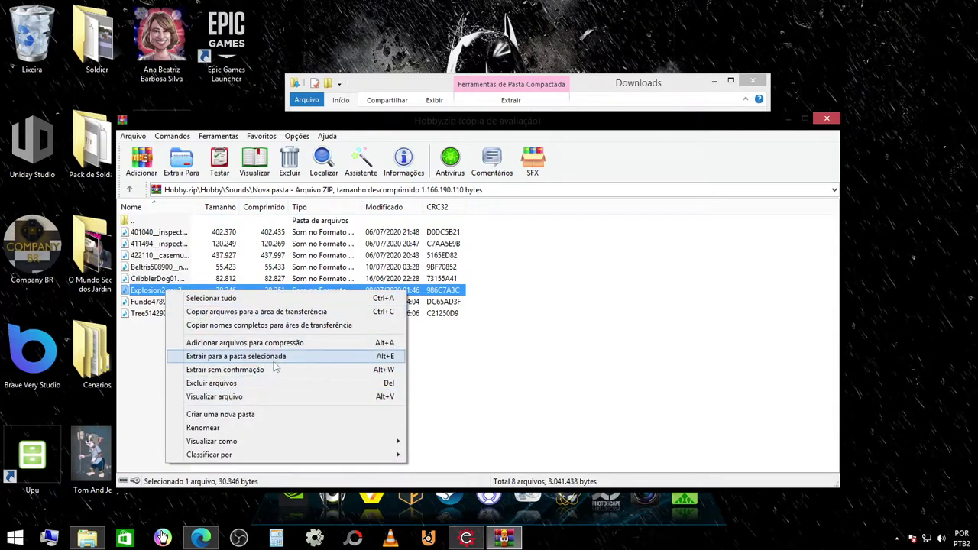
left_click(278, 363)
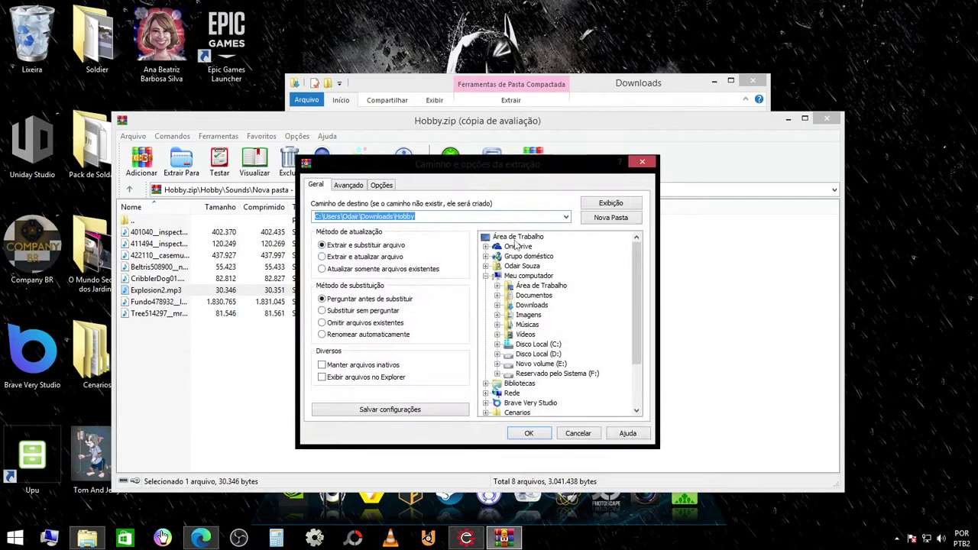
left_click(517, 237)
left_click(525, 433)
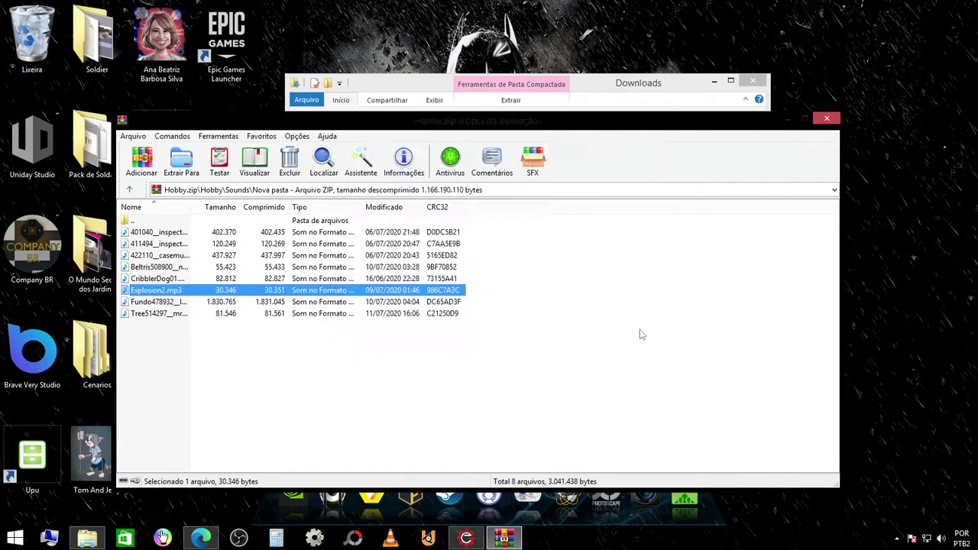
Close WinRAR and the Downloads window, returning to Range Engine
left_click(826, 118)
left_click(753, 81)
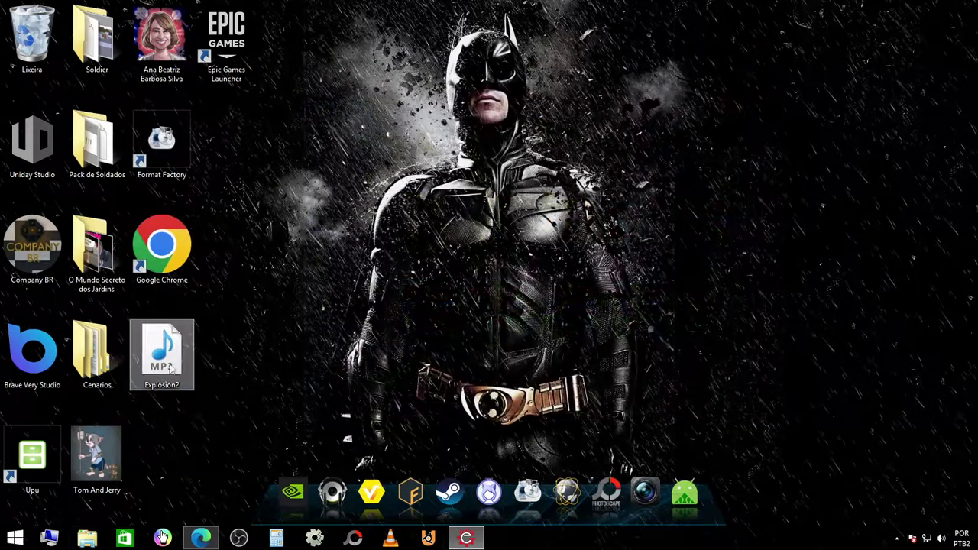
left_click(465, 538)
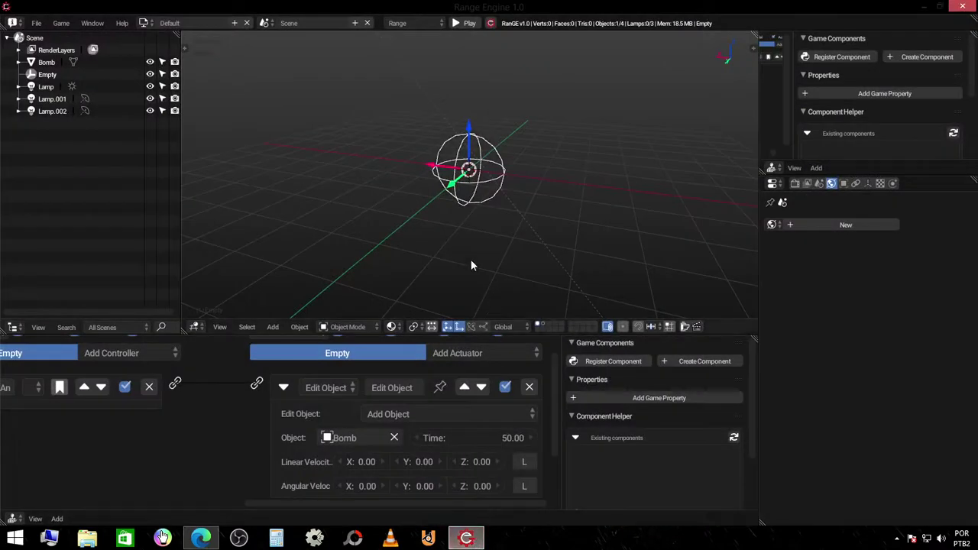
Give Bomb a new sensor linked to a Sound actuator
left_click(543, 327)
left_click(498, 185)
left_click(115, 374)
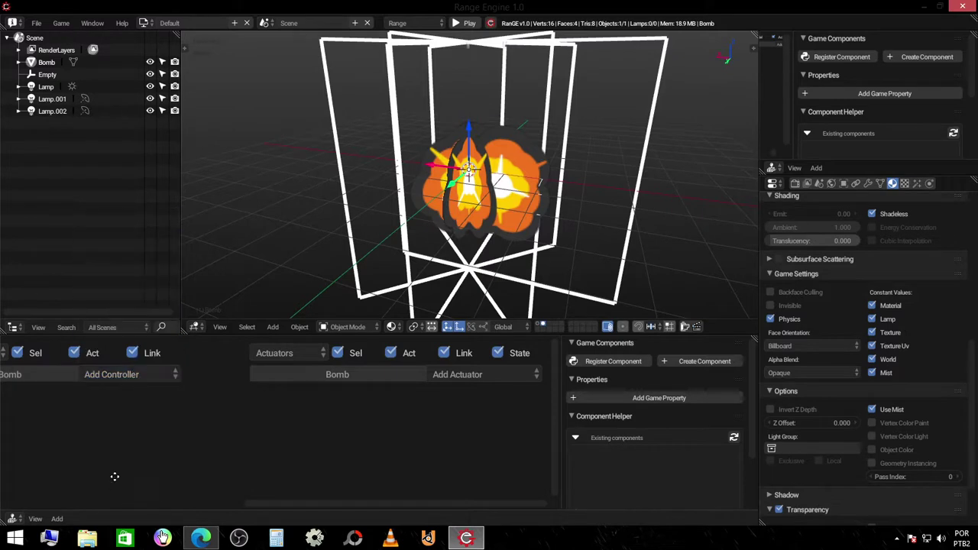
scroll(105, 372, "left", 5, "ctrl")
left_click(105, 372)
left_click(90, 333)
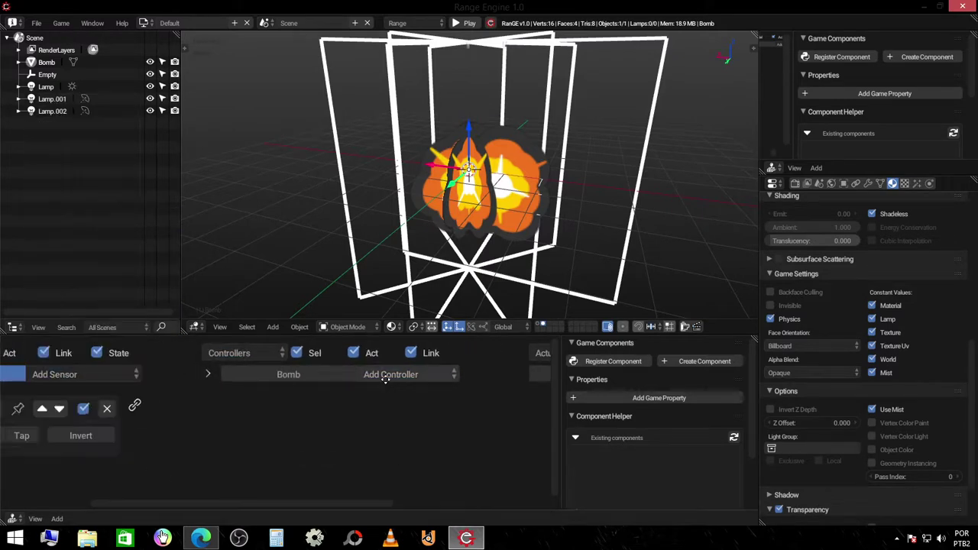
scroll(403, 397, "right", 5, "ctrl")
left_click(514, 381)
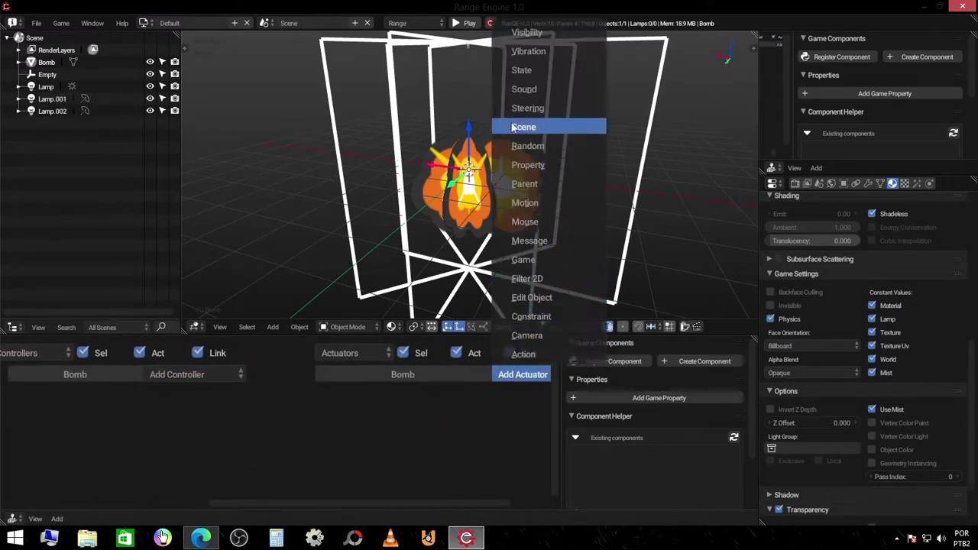
left_click(527, 148)
scroll(191, 372, "left", 4, "ctrl")
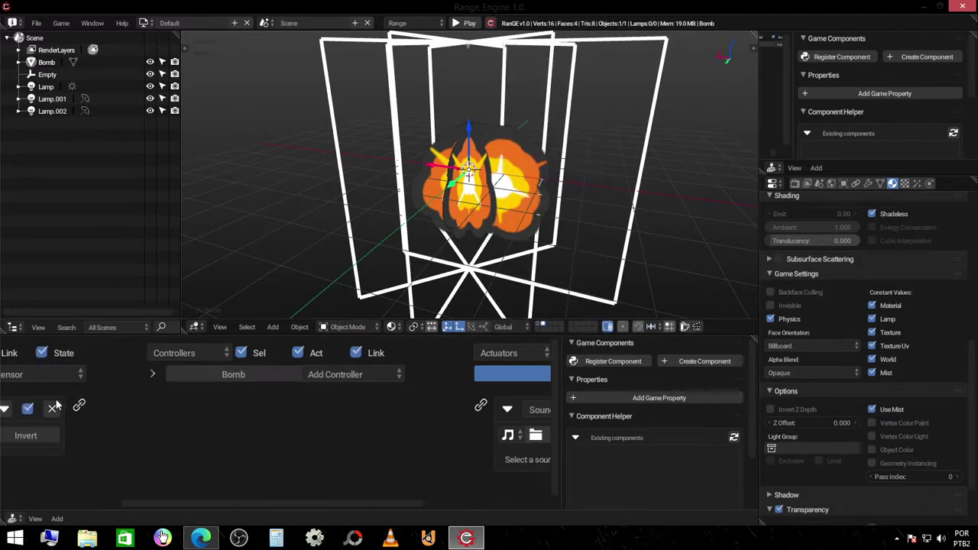
left_click_drag(78, 406, 486, 408)
Load Explosion2.mp3 from the Desktop into the Sound actuator
scroll(308, 440, "right", 5, "ctrl")
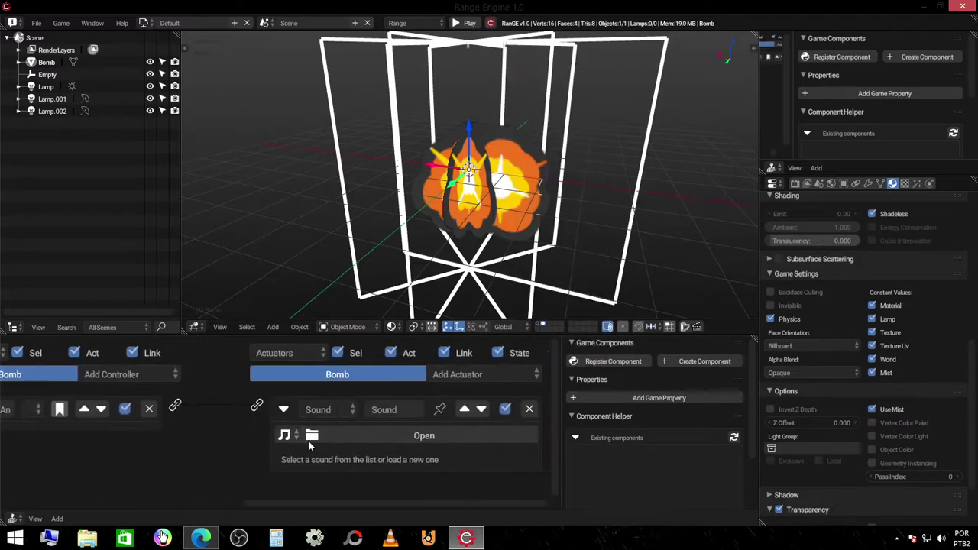
left_click(359, 436)
left_click(37, 174)
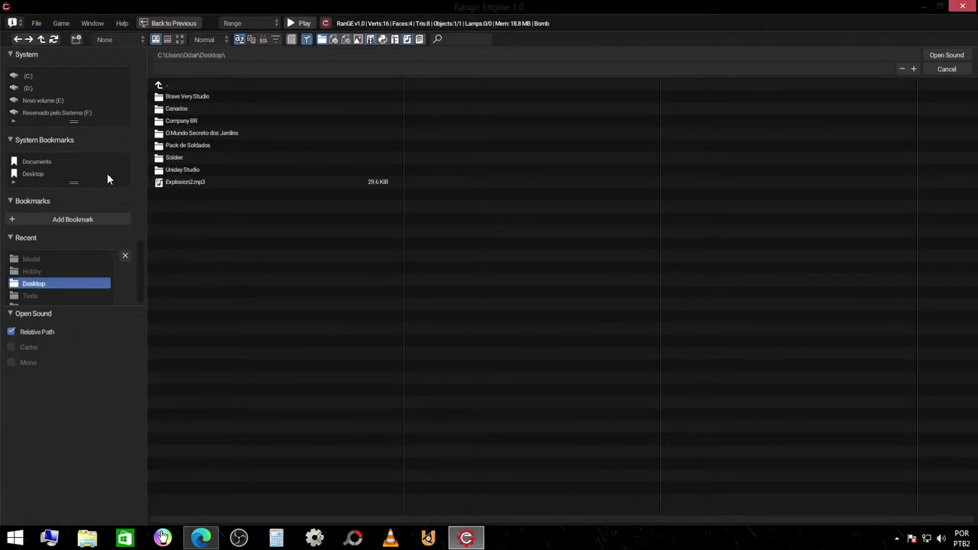
double_click(196, 181)
Set the sound to Play End at volume 0.10, then bring up the YouTube music tab
scroll(351, 382, "down", 2)
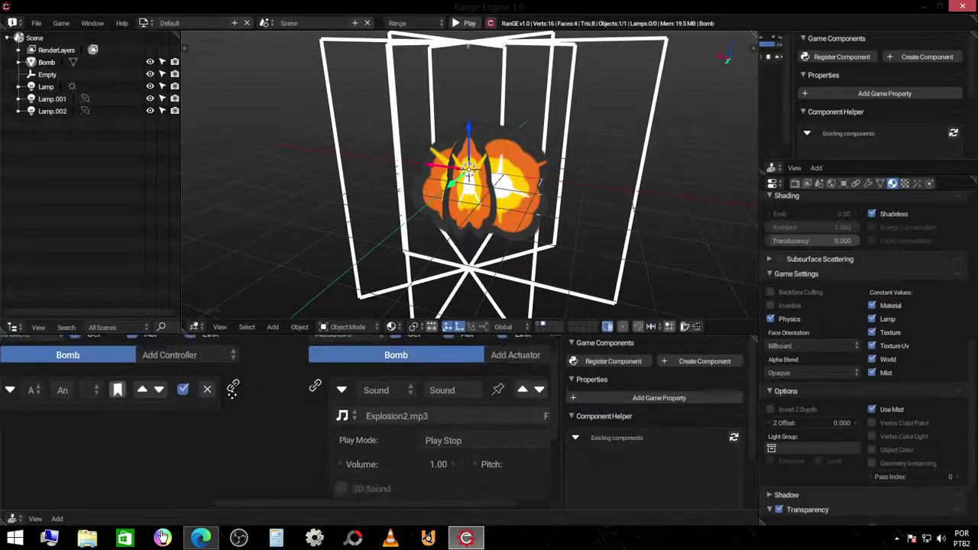
scroll(413, 405, "right", 3, "ctrl")
left_click(431, 415)
left_click(426, 376)
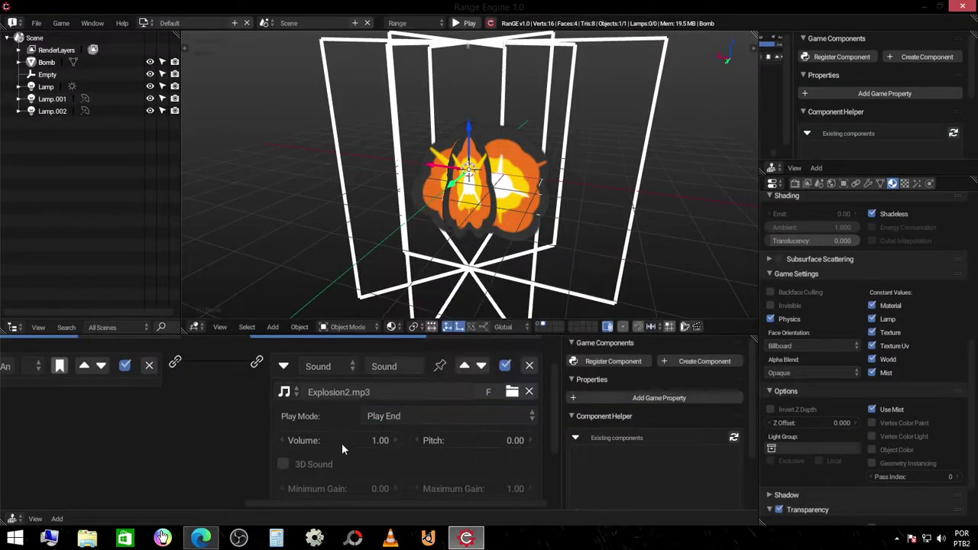
left_click(340, 441)
type("0.1")
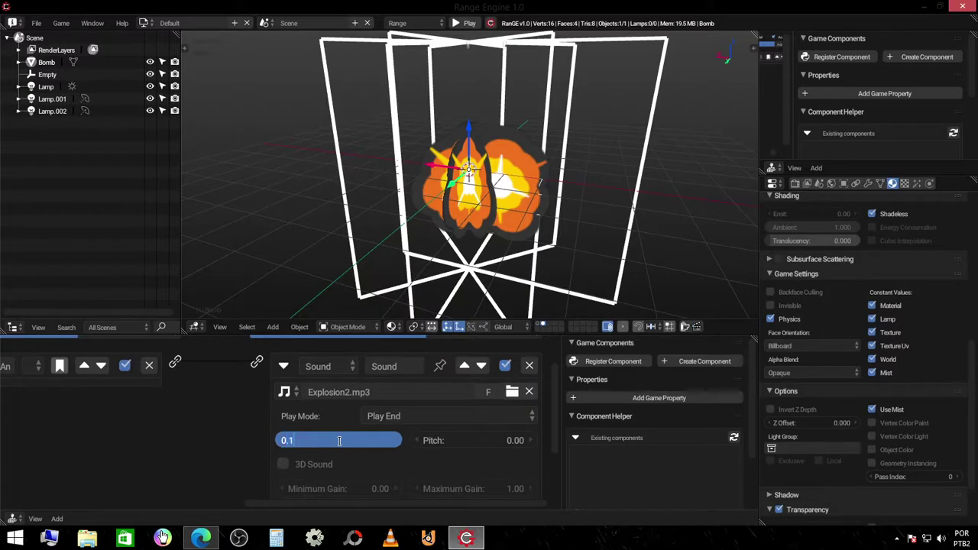
key("Return")
left_click(200, 537)
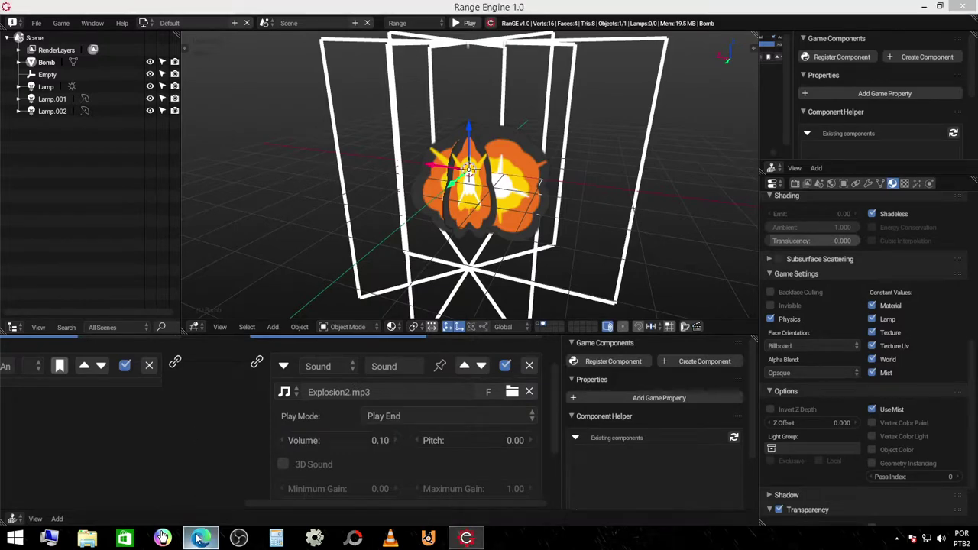
left_click(32, 6)
Pause the background music and show only the Empty's layer in Range Engine
left_click(306, 381)
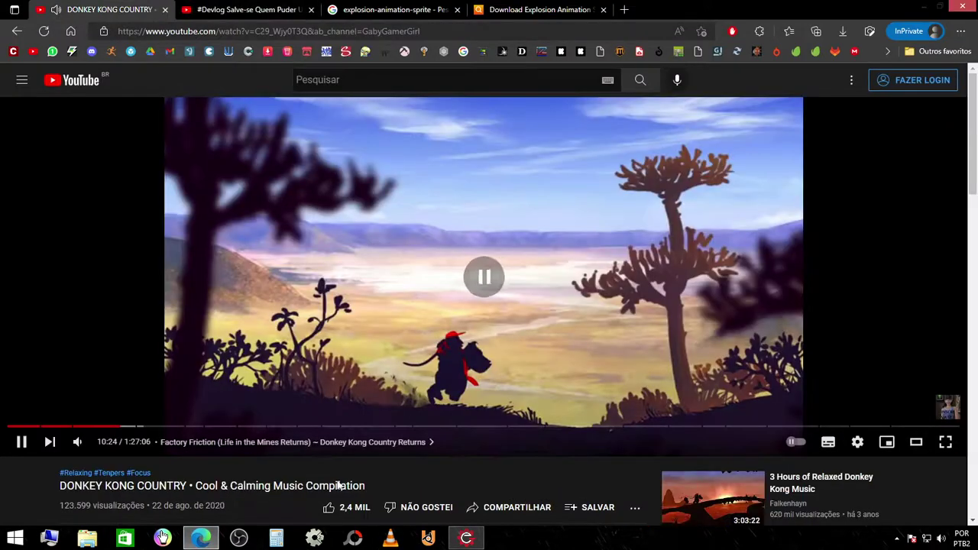
left_click(465, 538)
scroll(461, 249, "down", 4)
scroll(461, 249, "down", 2)
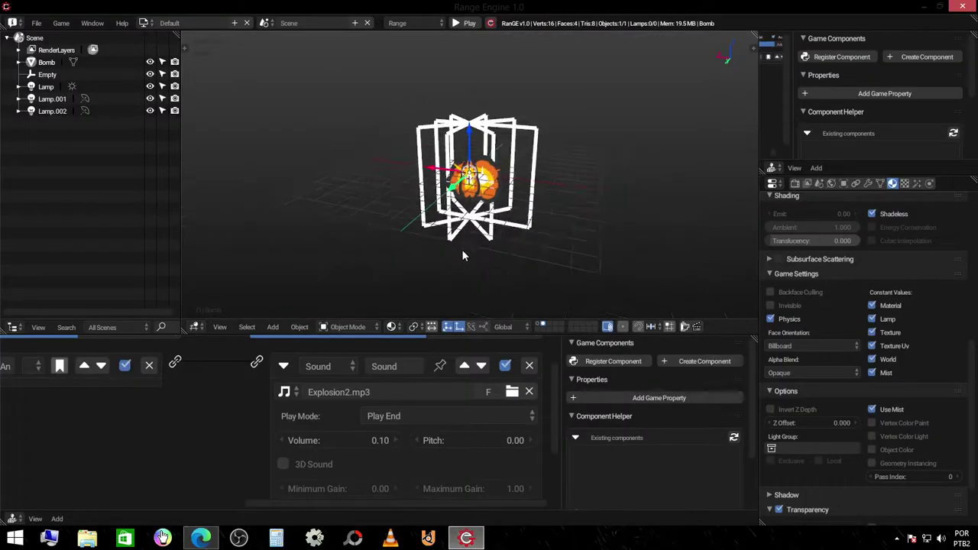
left_click(537, 326)
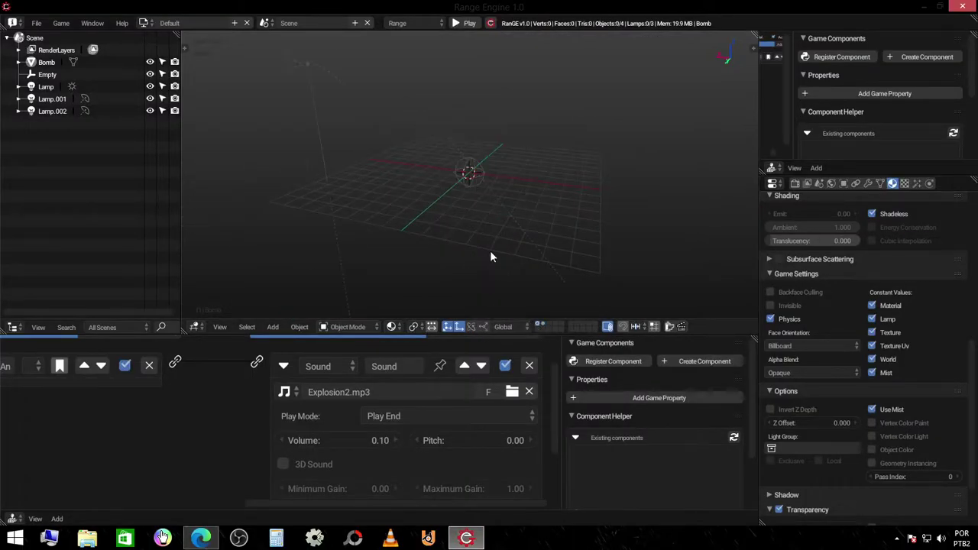
scroll(492, 245, "up", 2)
scroll(500, 223, "up", 2)
Run the game twice to check that the Bomb explosion spawns
key("p")
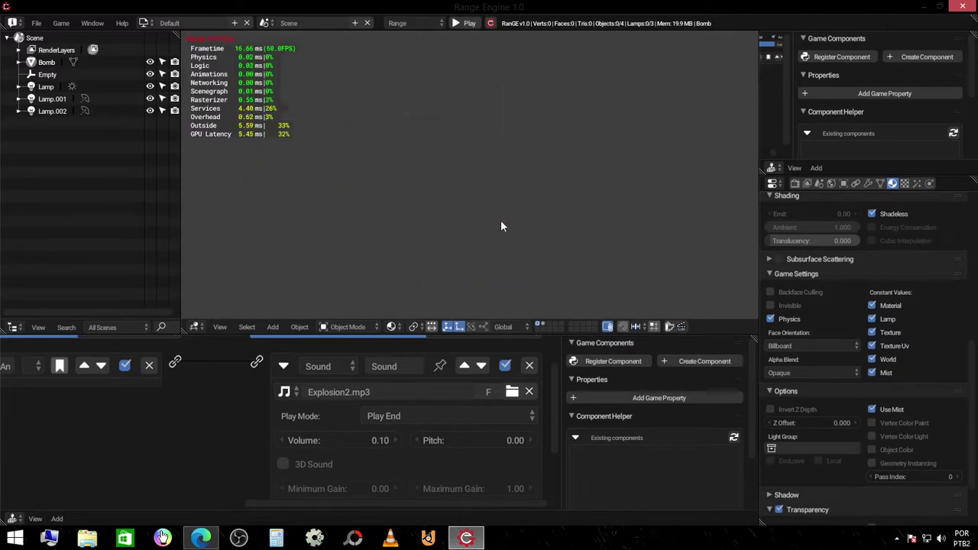
key("Escape")
key("p")
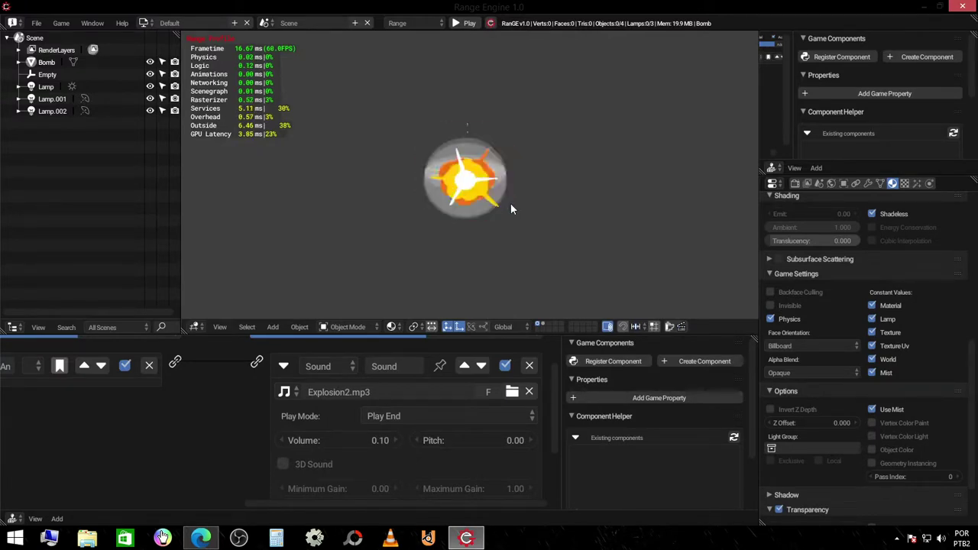
key("Escape")
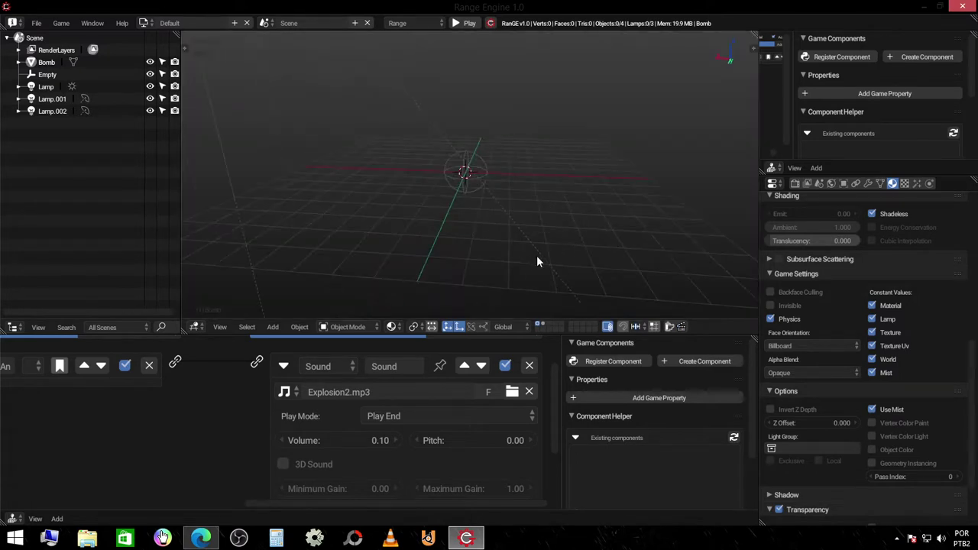
Show the explosion sprite sheet in a UV/Image Editor at the bottom, then go to the browser
left_click(13, 519)
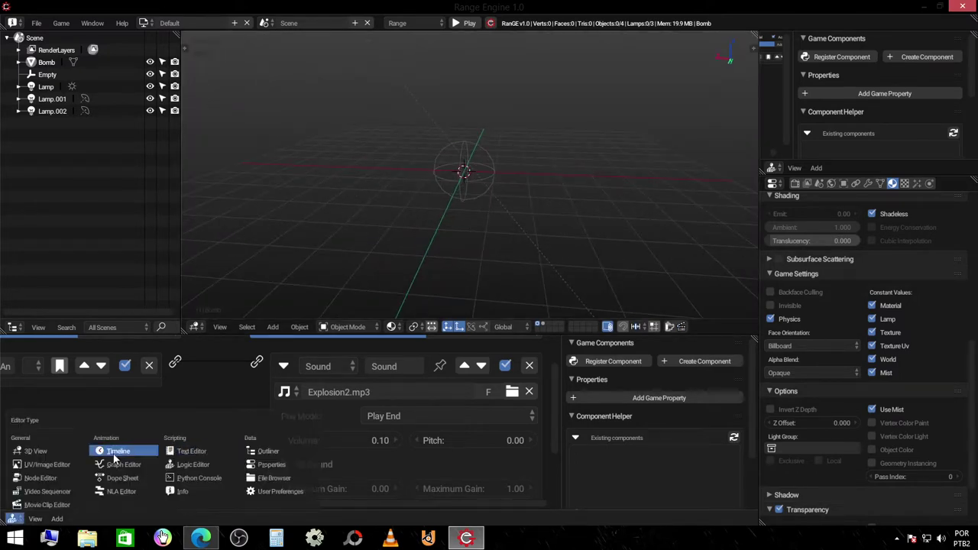
left_click(47, 465)
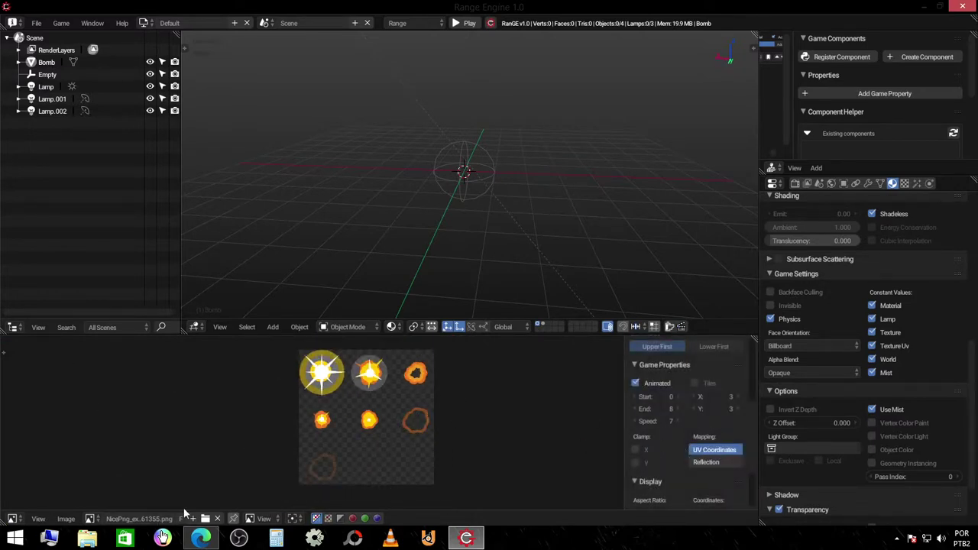
left_click(200, 538)
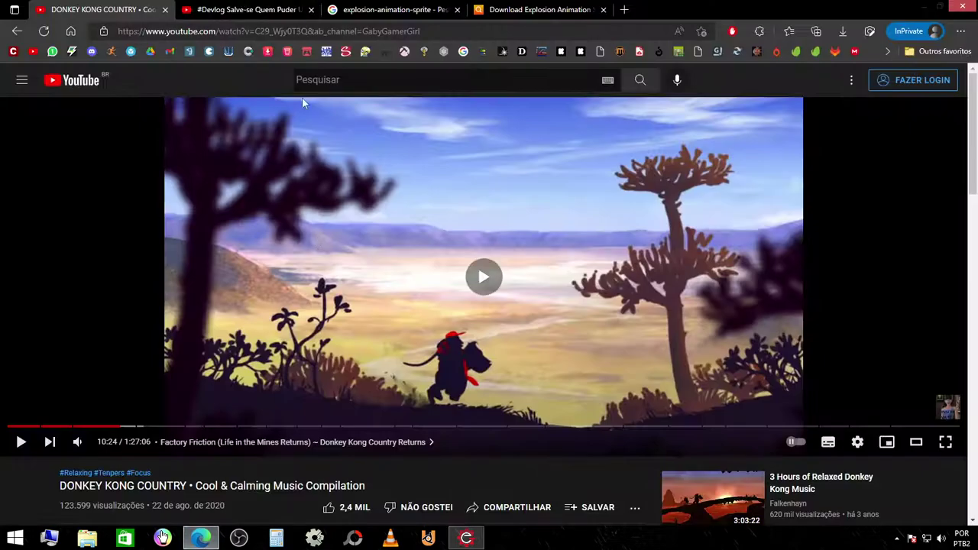
Browse the NicePNG explosion sprite page and its related images
left_click(389, 9)
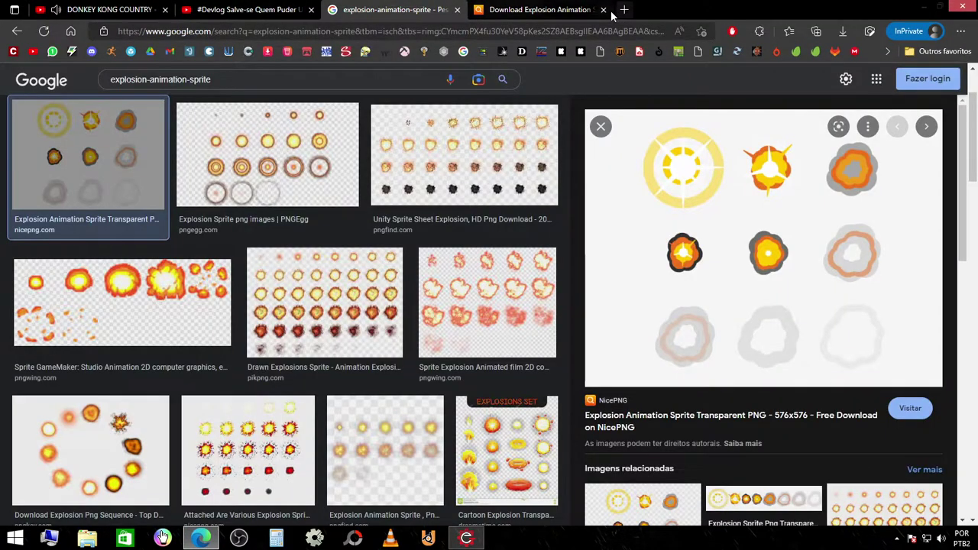
left_click(535, 9)
scroll(398, 284, "down", 10)
scroll(398, 284, "up", 3)
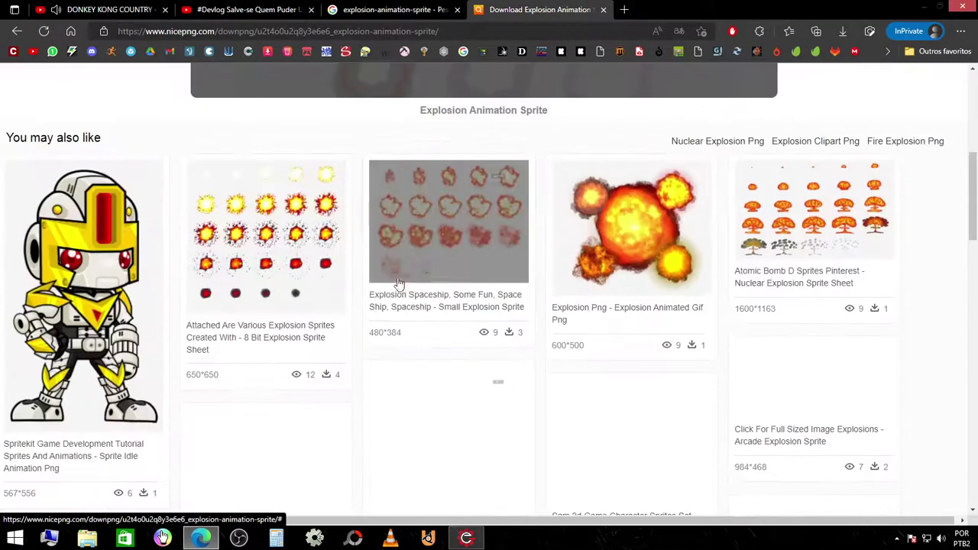
scroll(536, 366, "down", 1)
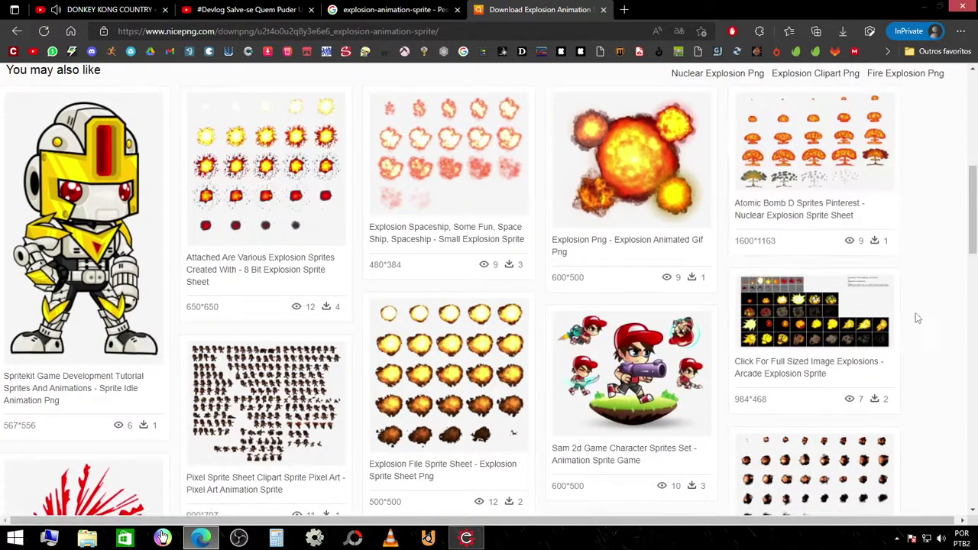
scroll(917, 319, "down", 3)
scroll(917, 321, "down", 3)
scroll(917, 325, "down", 4)
scroll(917, 329, "up", 5)
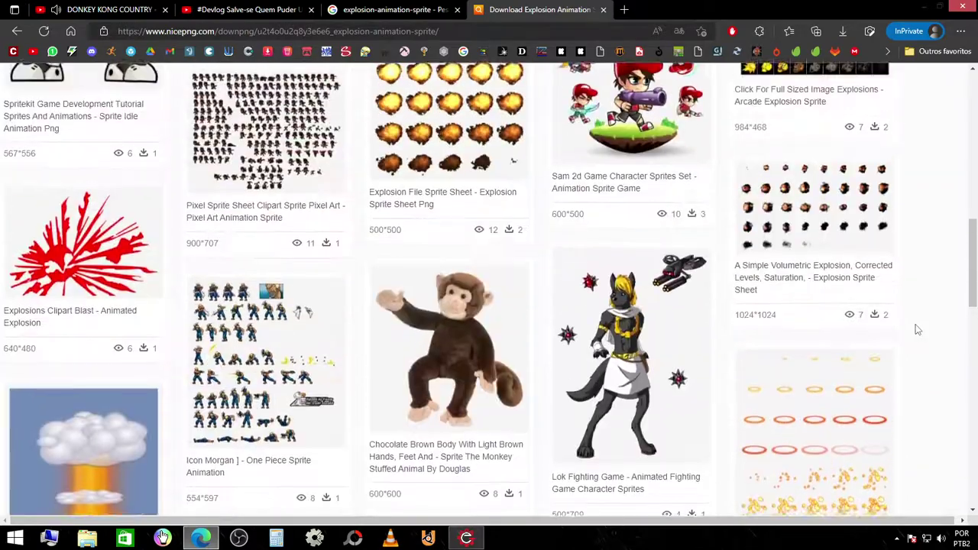
scroll(917, 329, "up", 2)
Check the current sprite setup back in Range Engine
left_click(477, 539)
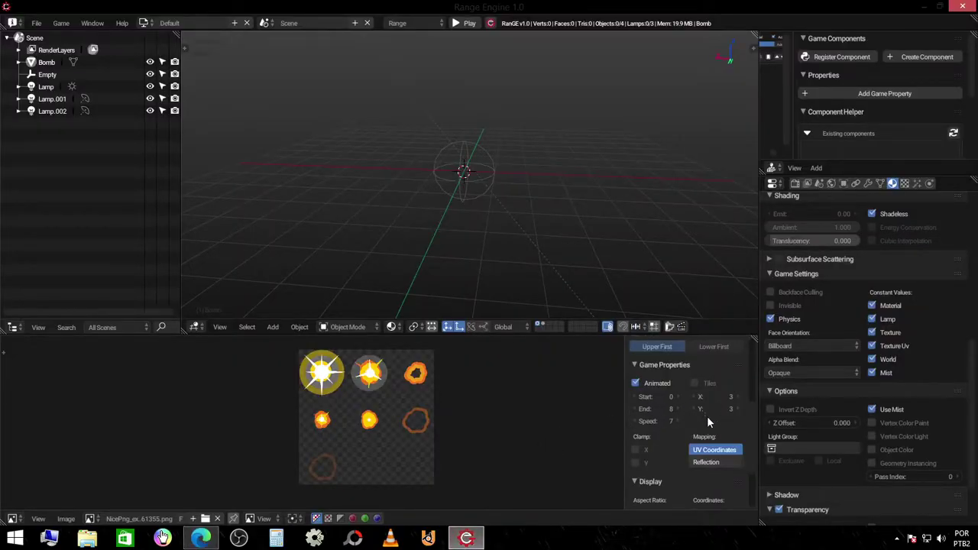
scroll(682, 412, "up", 3)
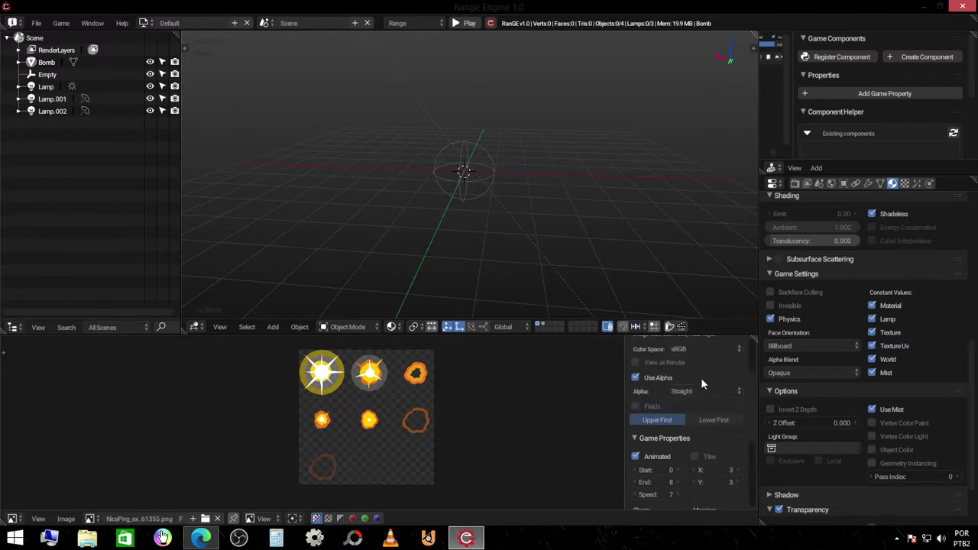
scroll(721, 371, "up", 3)
scroll(722, 394, "down", 4)
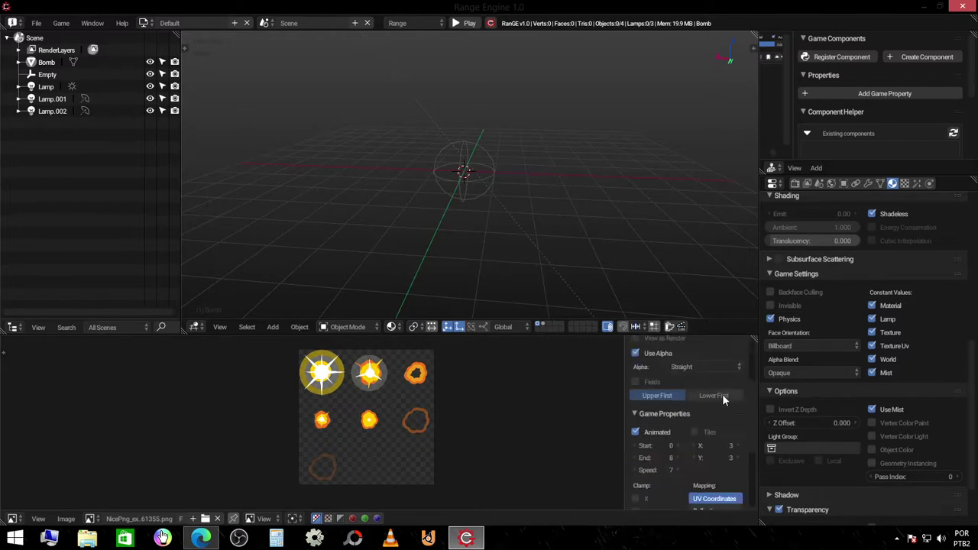
scroll(722, 393, "down", 2)
Scroll NicePNG's related images looking for another explosion sprite sheet
left_click(201, 537)
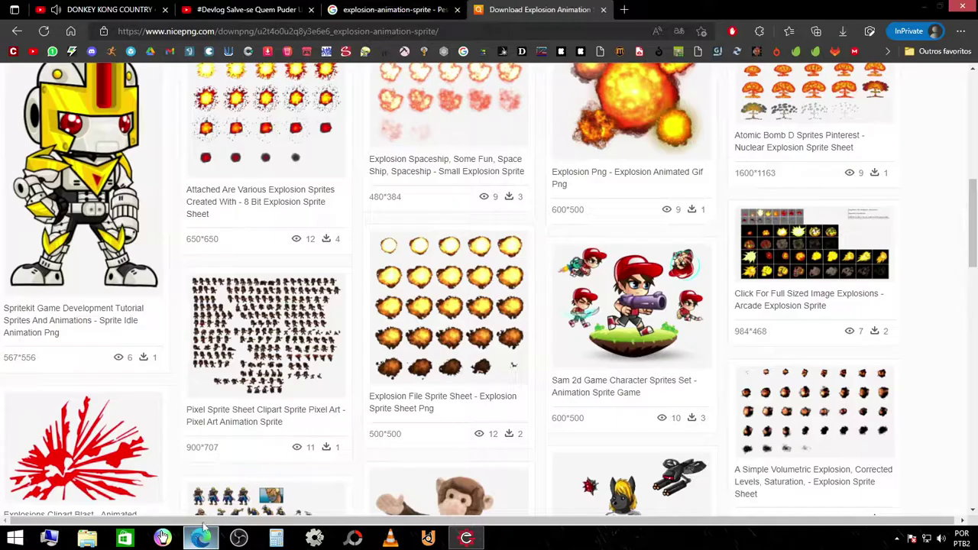
scroll(285, 370, "down", 6)
scroll(344, 382, "down", 3)
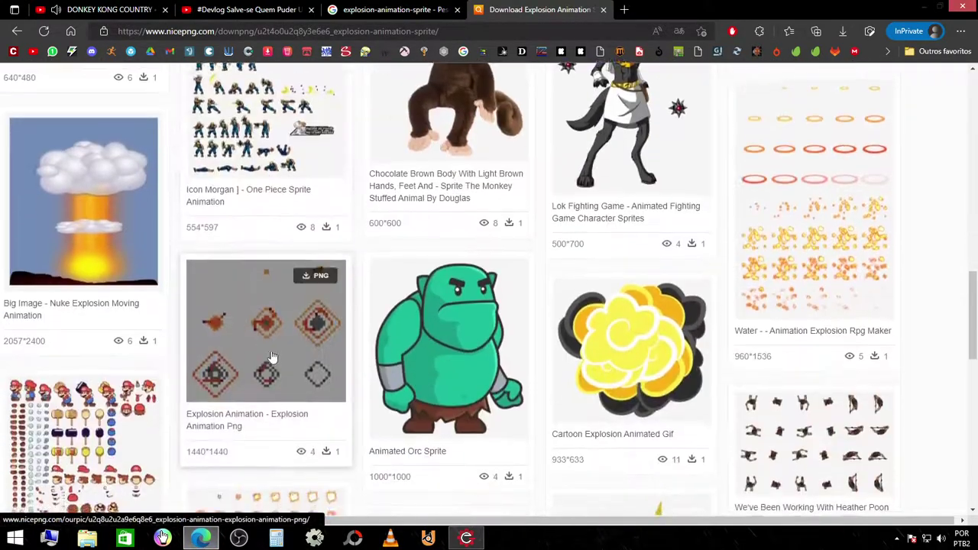
scroll(397, 390, "down", 1)
scroll(420, 392, "down", 1)
scroll(420, 392, "up", 3)
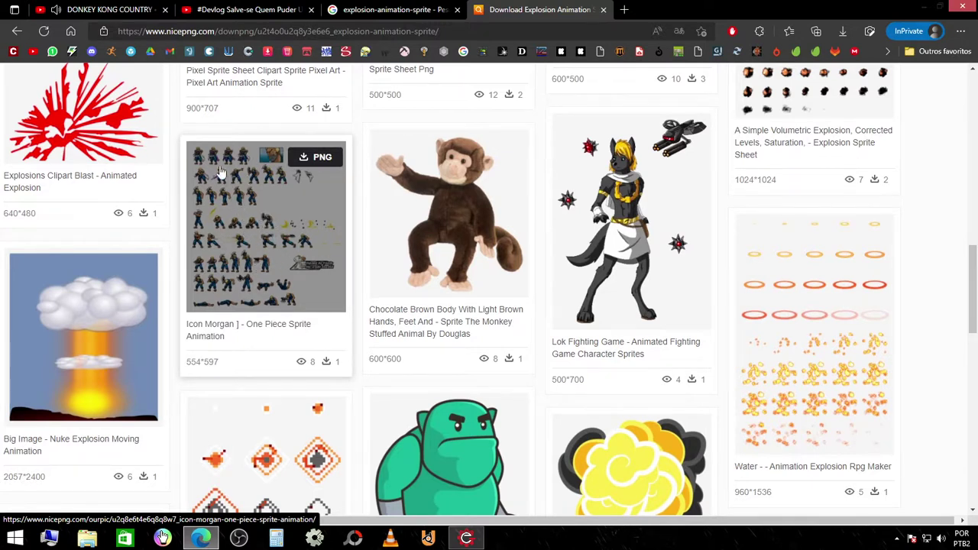
scroll(693, 258, "down", 3)
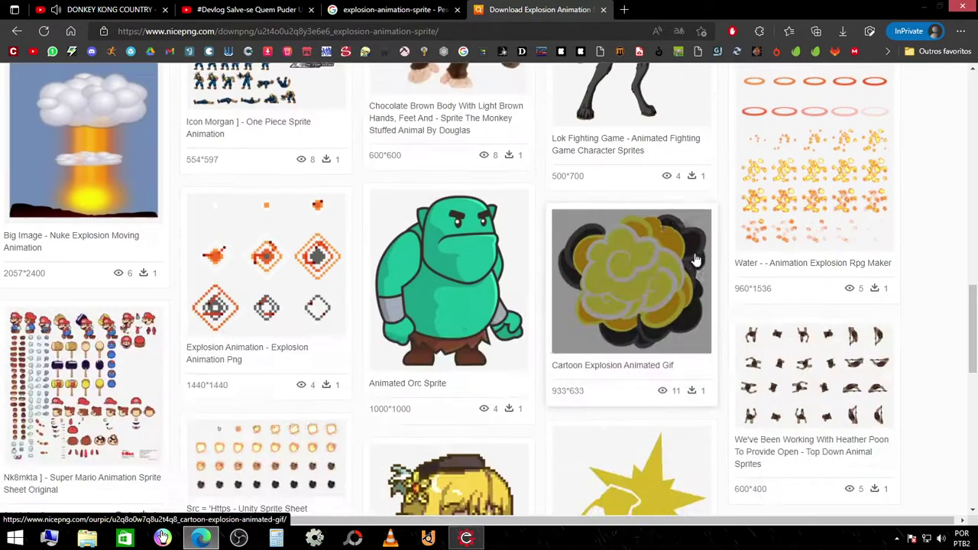
scroll(634, 305, "down", 3)
scroll(727, 319, "up", 4)
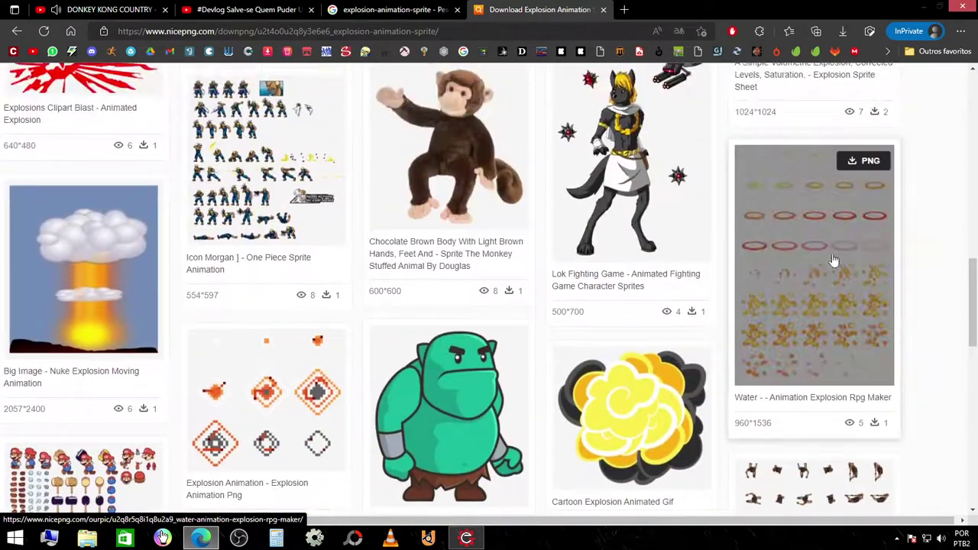
scroll(587, 305, "down", 2)
scroll(587, 306, "down", 2)
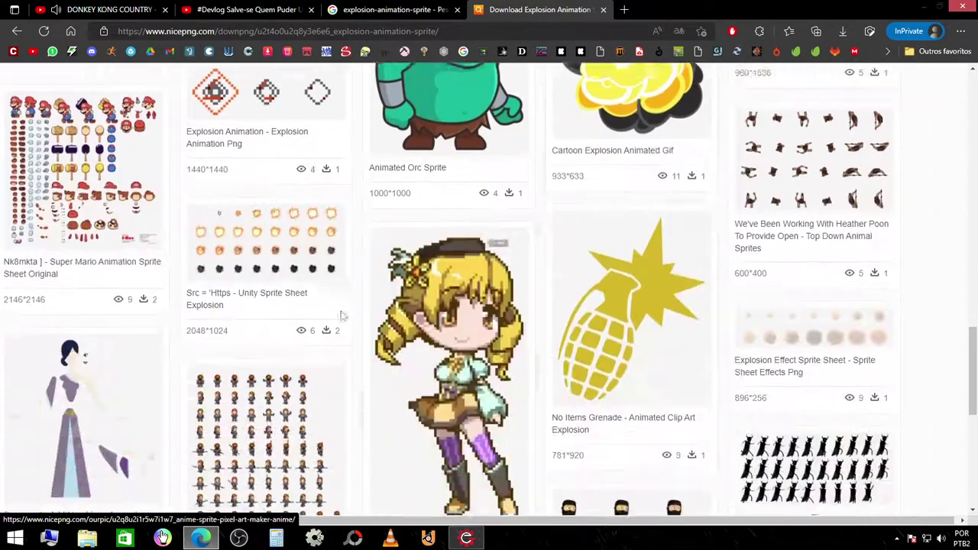
scroll(673, 291, "down", 3)
scroll(710, 282, "up", 3)
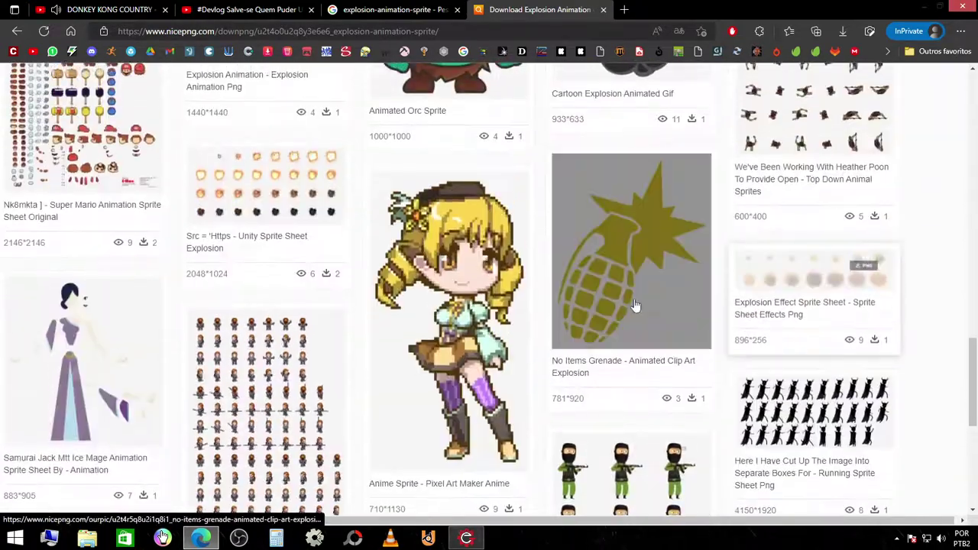
scroll(710, 282, "down", 3)
scroll(840, 267, "up", 4)
scroll(922, 257, "up", 5)
scroll(922, 257, "up", 4)
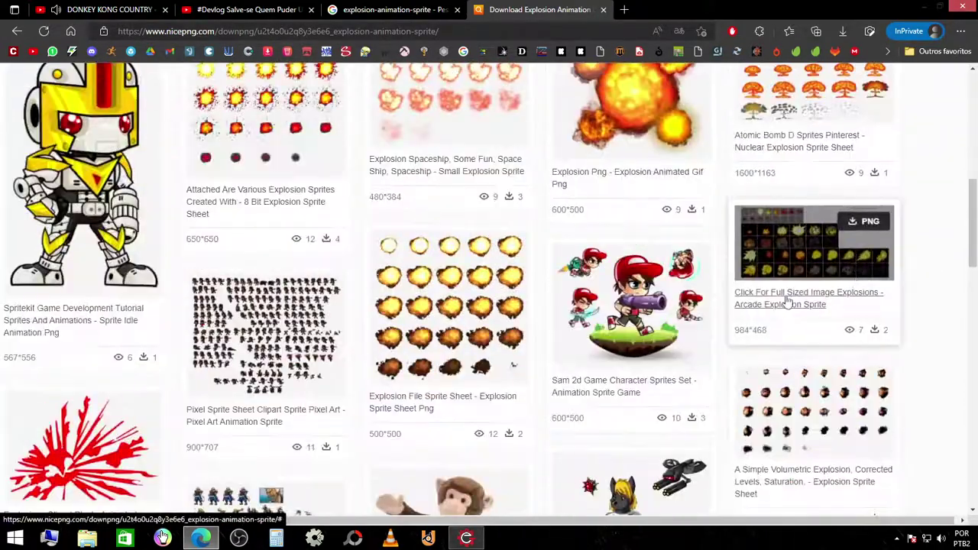
scroll(855, 246, "up", 2)
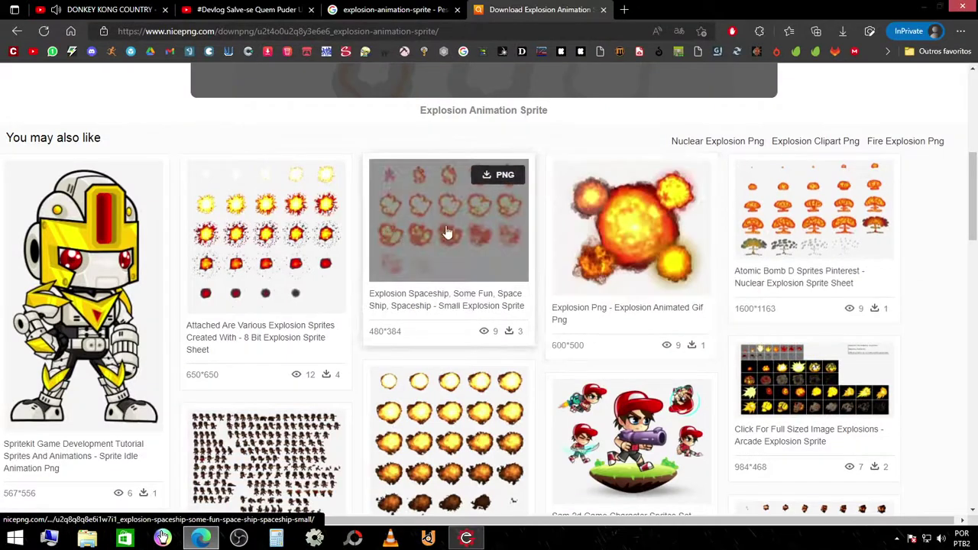
Download the Explosion Spaceship small explosion sheet as NicePng_space-ship-png_218332.png, then return to Range Engine
left_click(439, 233)
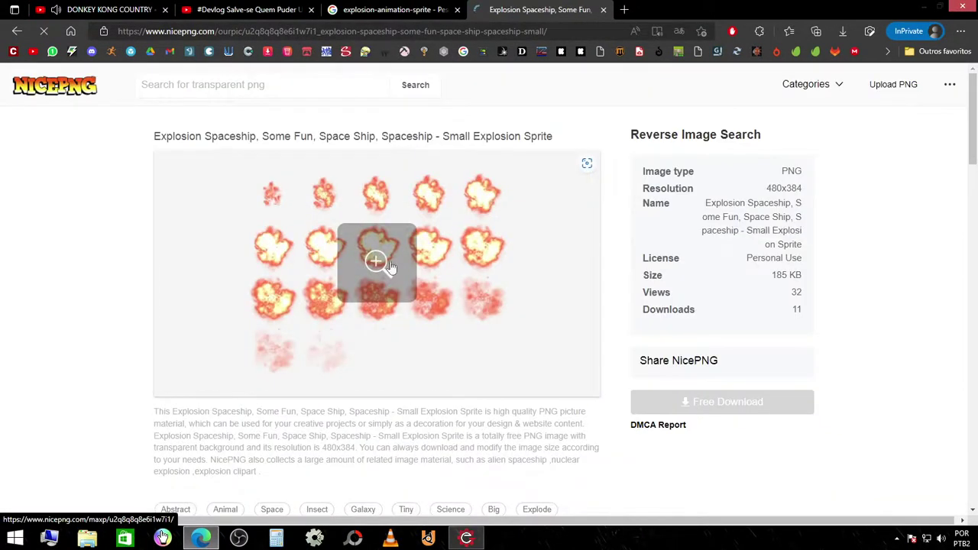
left_click(692, 405)
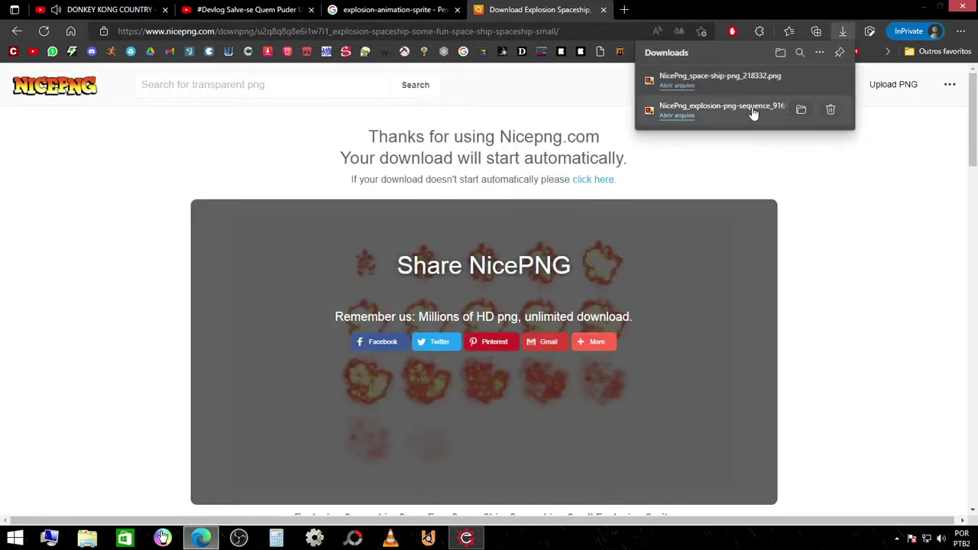
left_click(466, 538)
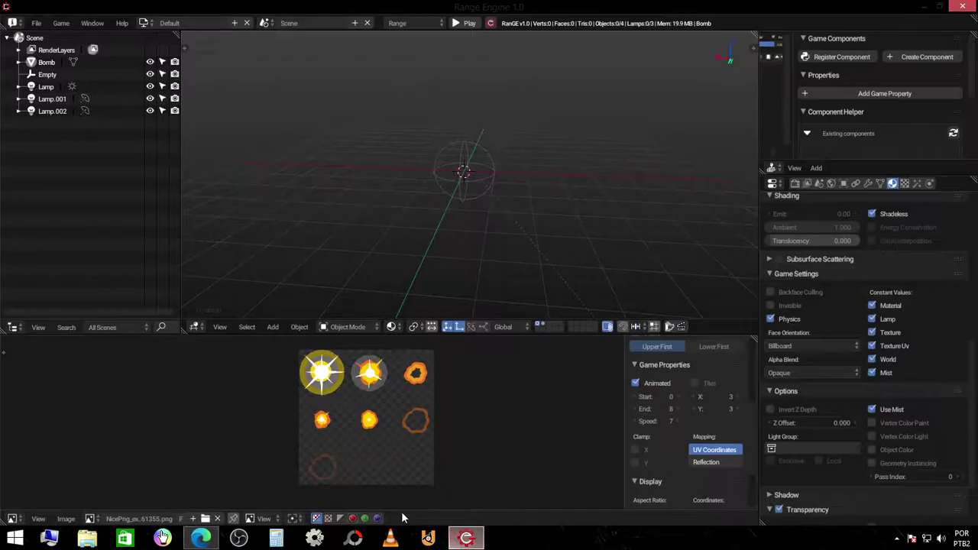
Drag NicePng_space-ship-png_218332.png from the browser's downloads into the Image Editor
left_click(466, 538)
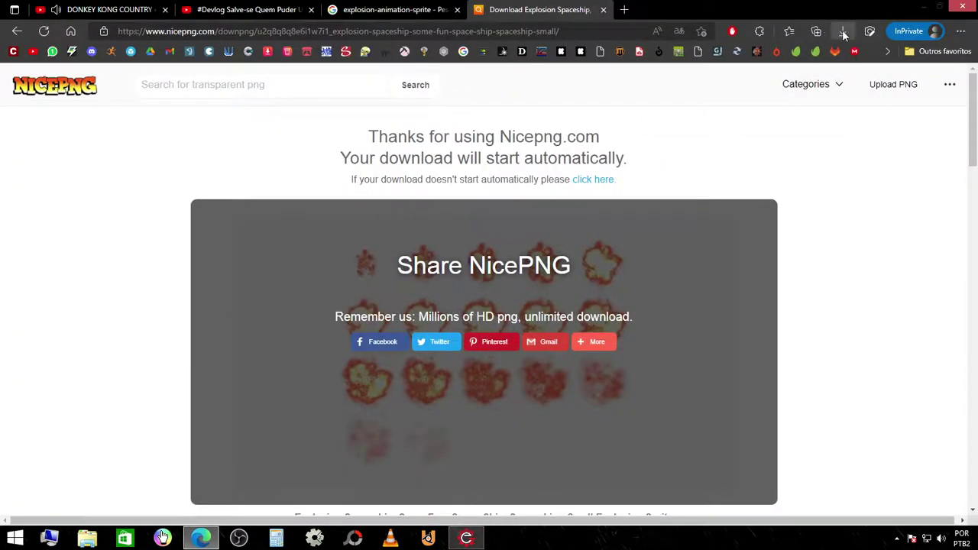
left_click(844, 32)
mouse_move(718, 80)
left_mouse_down()
mouse_move(478, 506)
mouse_move(406, 411)
left_mouse_up()
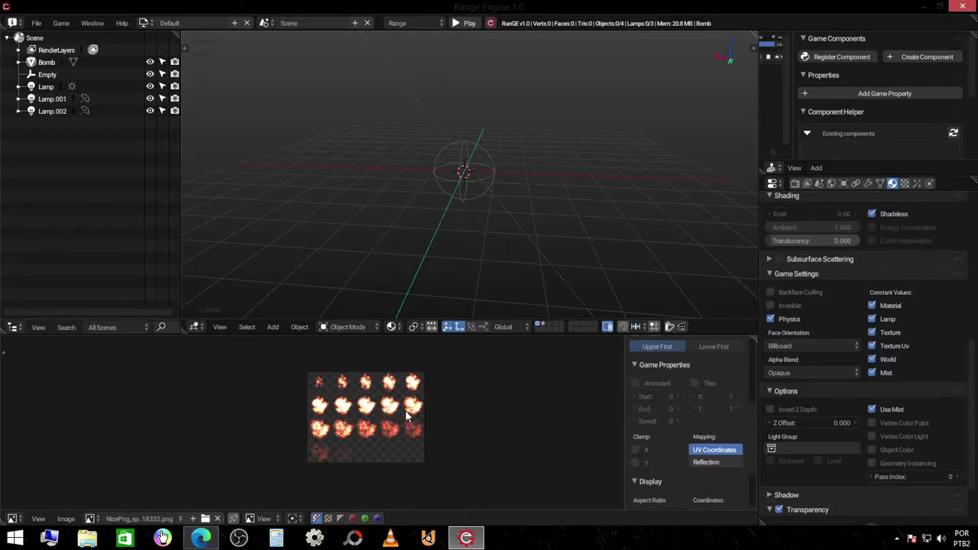
Switch on Animated in Game Properties for the new explosion sprite sheet
scroll(405, 414, "up", 4)
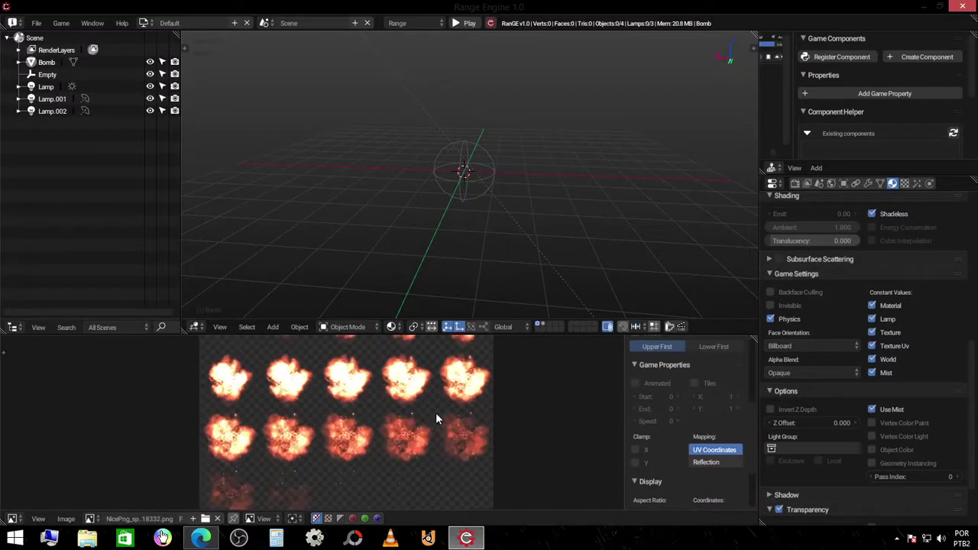
left_click(635, 383)
scroll(406, 401, "down", 2)
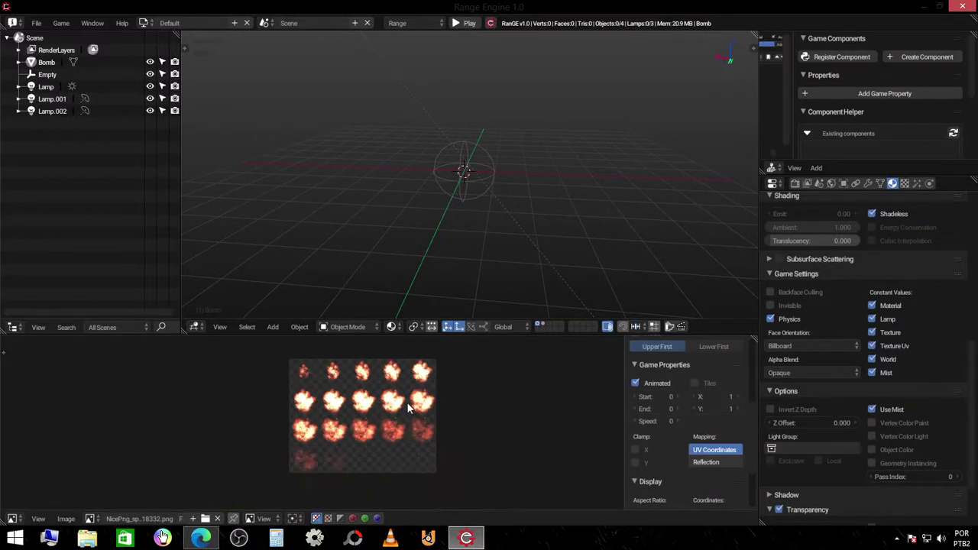
scroll(260, 375, "up", 2)
scroll(261, 375, "down", 1)
scroll(261, 375, "down", 1)
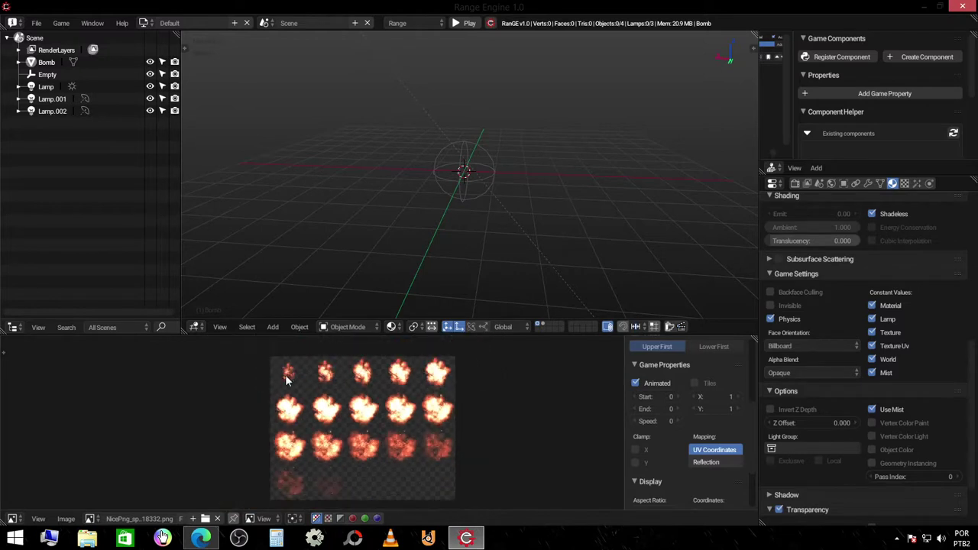
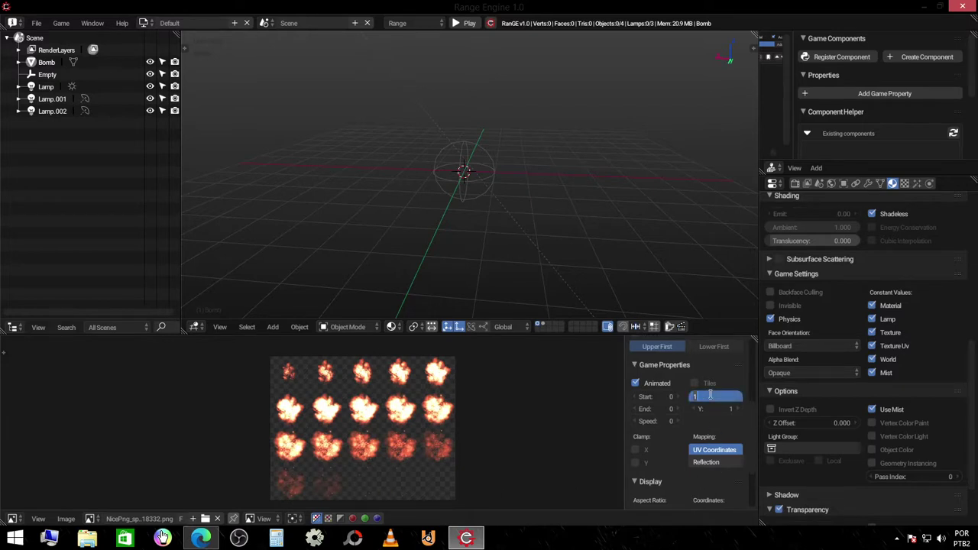
Set the sheet animation to 5 Y tiles, end frame 8 and speed 7, and show the Bomb's layer
left_click_drag(714, 418, 731, 419)
type("5")
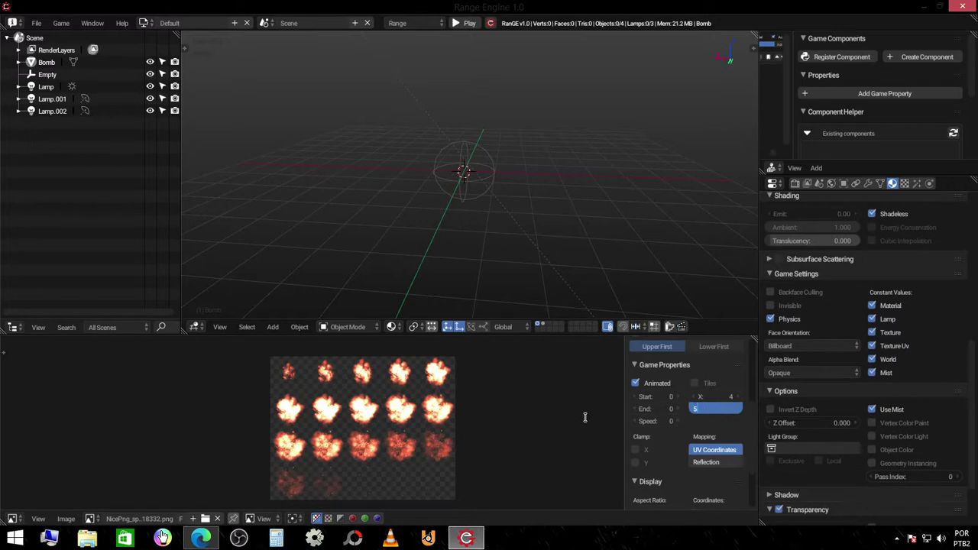
key("Return")
left_click(658, 410)
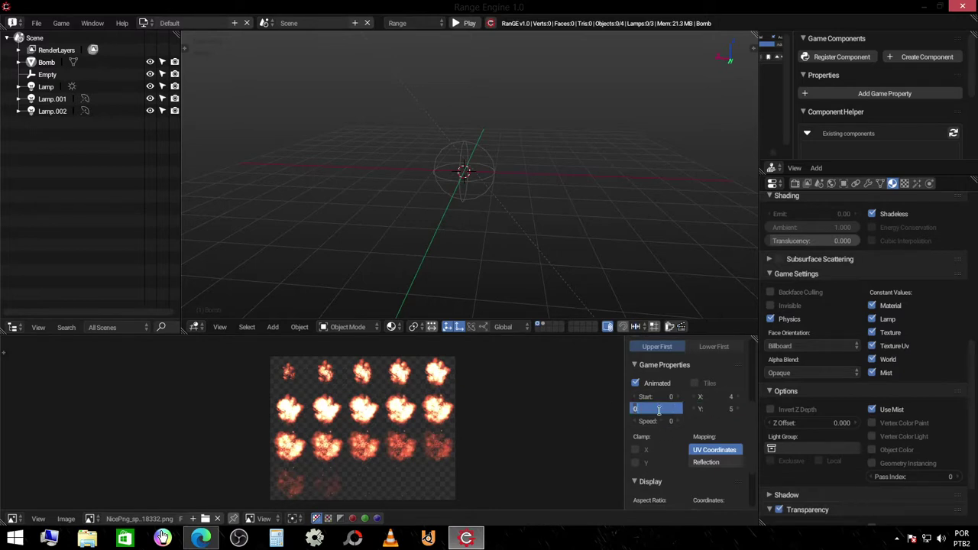
type("8")
left_click(658, 420)
type("7")
key("Return")
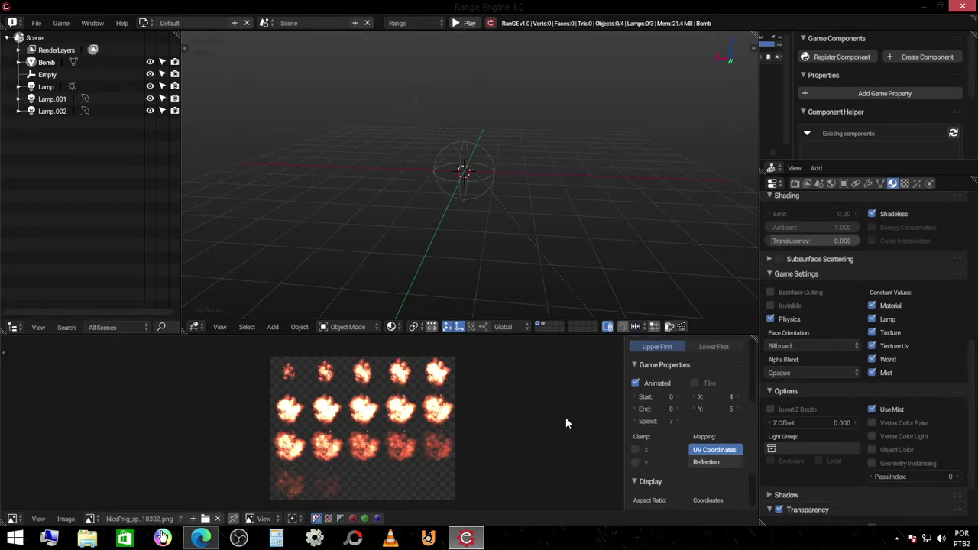
left_click(541, 327)
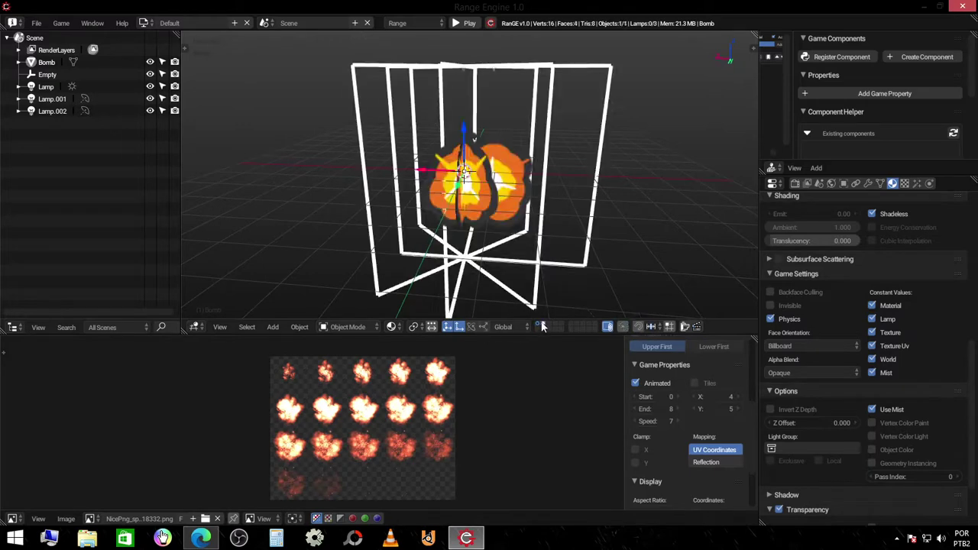
Set the material texture's image to the space-ship PNG
left_click(904, 183)
scroll(847, 331, "down", 1)
scroll(849, 330, "up", 5)
scroll(852, 321, "up", 5)
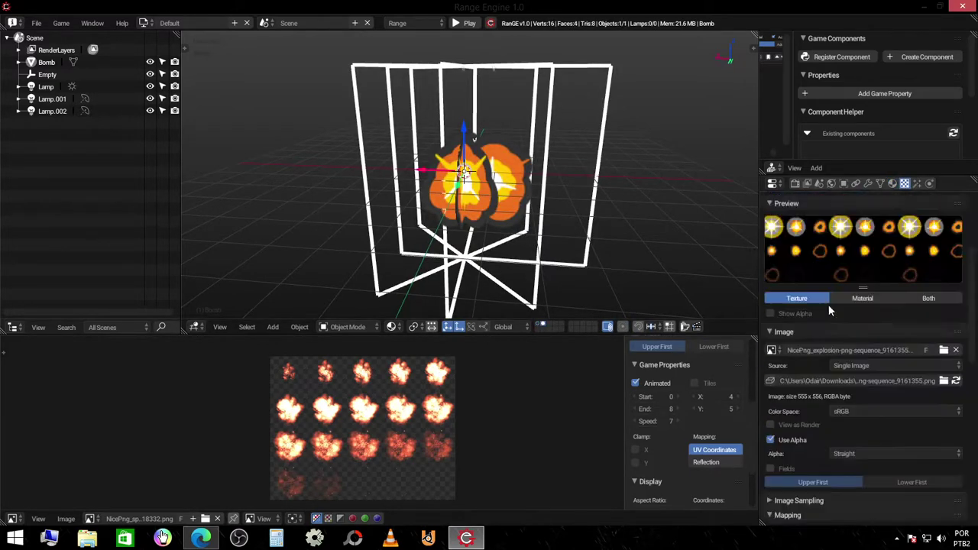
scroll(768, 310, "up", 2)
left_click(772, 422)
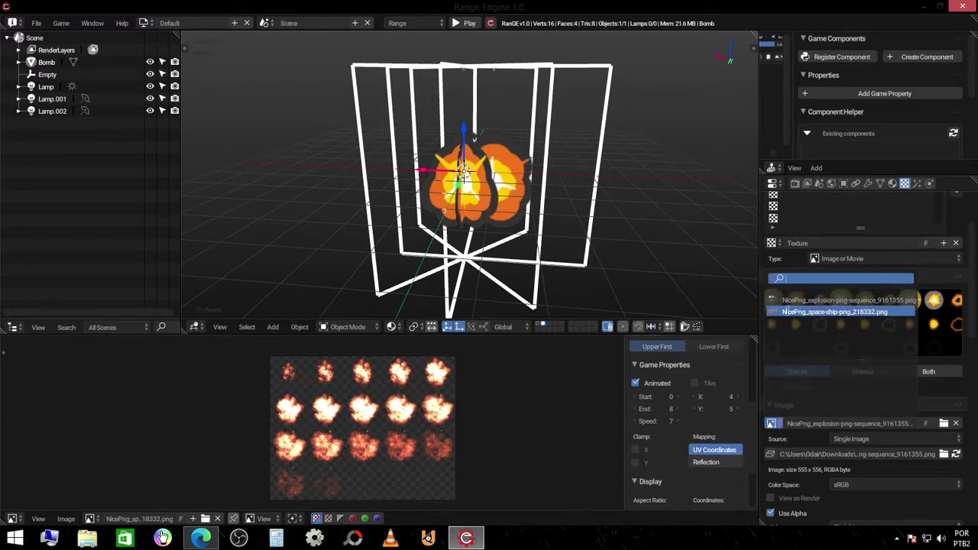
left_click(790, 311)
Reset the UVs of all billboard faces so each shows the sheet
middle_click_drag(532, 204, 534, 188)
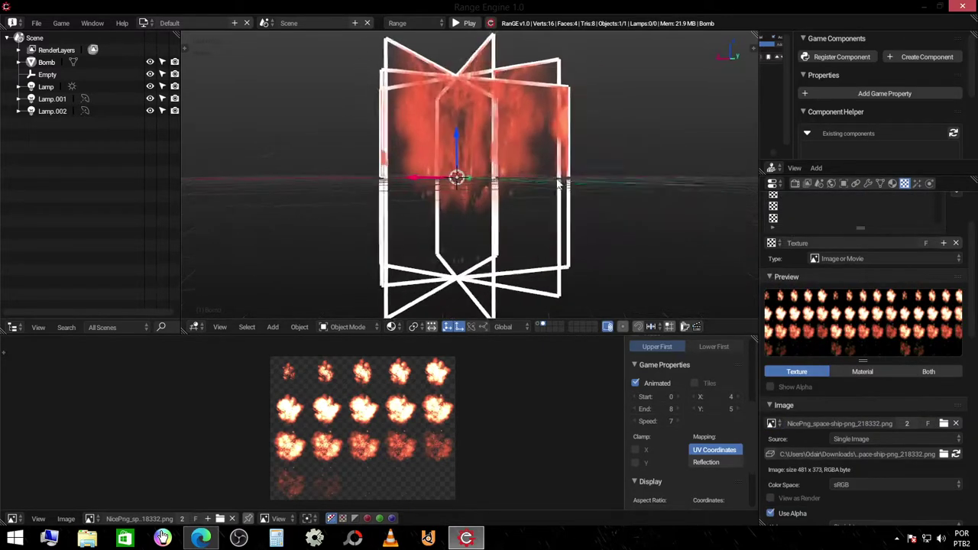
key("Tab")
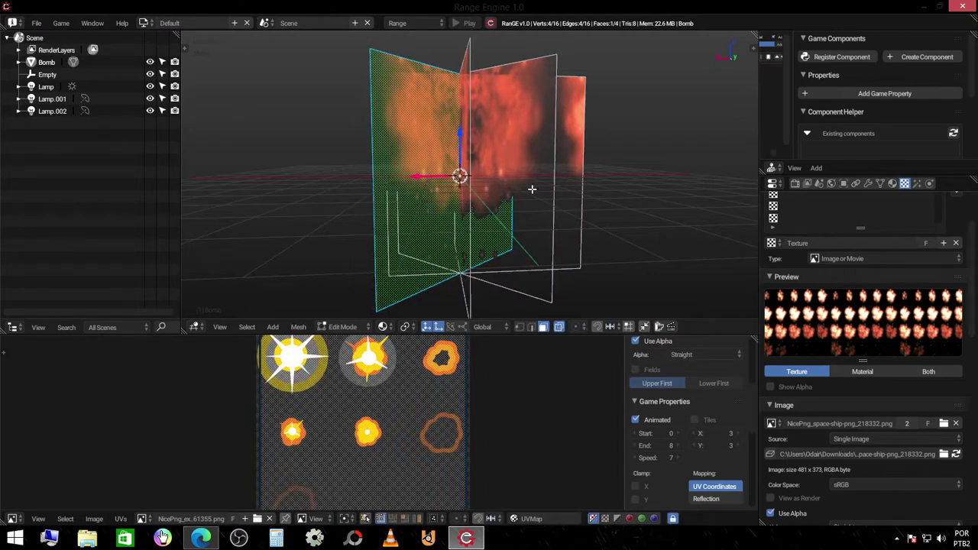
key("a")
key("u")
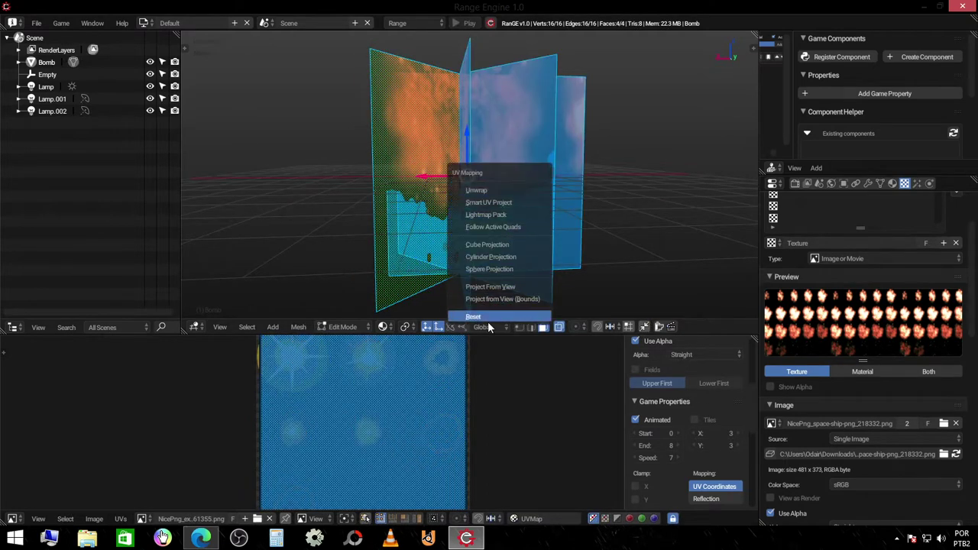
left_click(489, 318)
key("Tab")
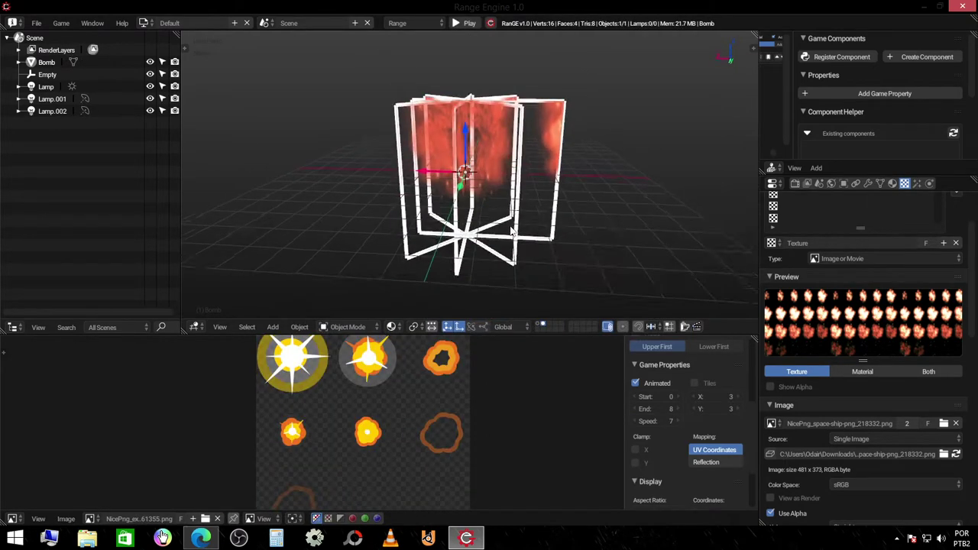
Test-play the animation twice, hiding the Bomb's layer between runs
key("p")
key("Escape")
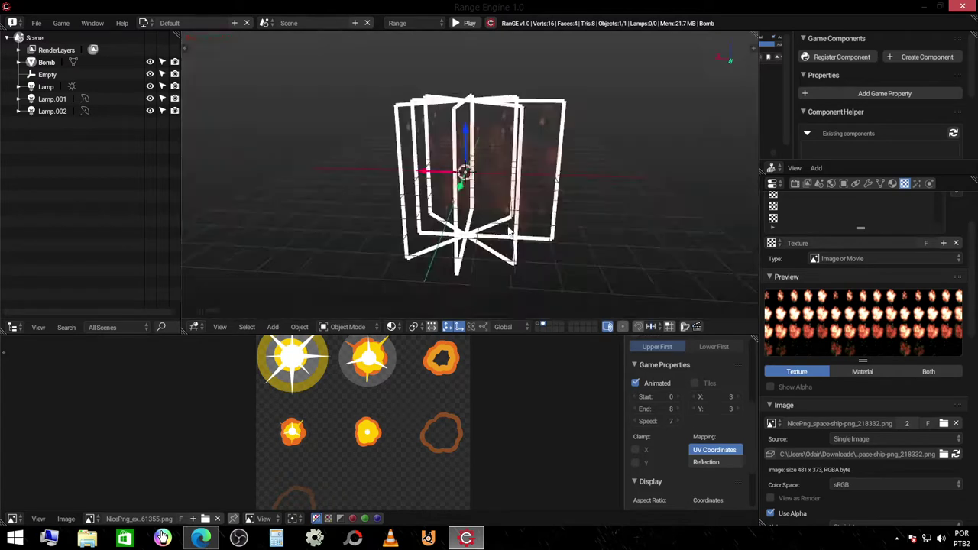
left_click(537, 326)
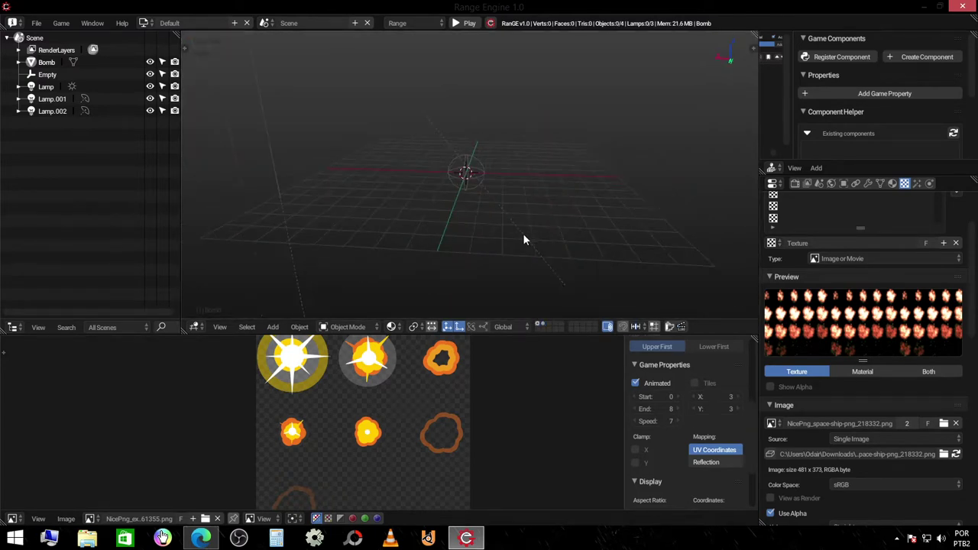
key("p")
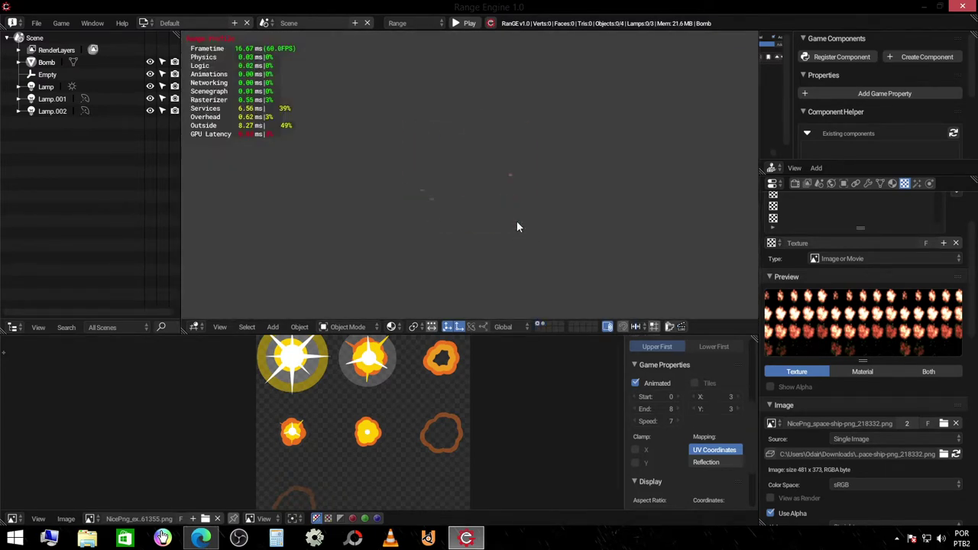
key("Escape")
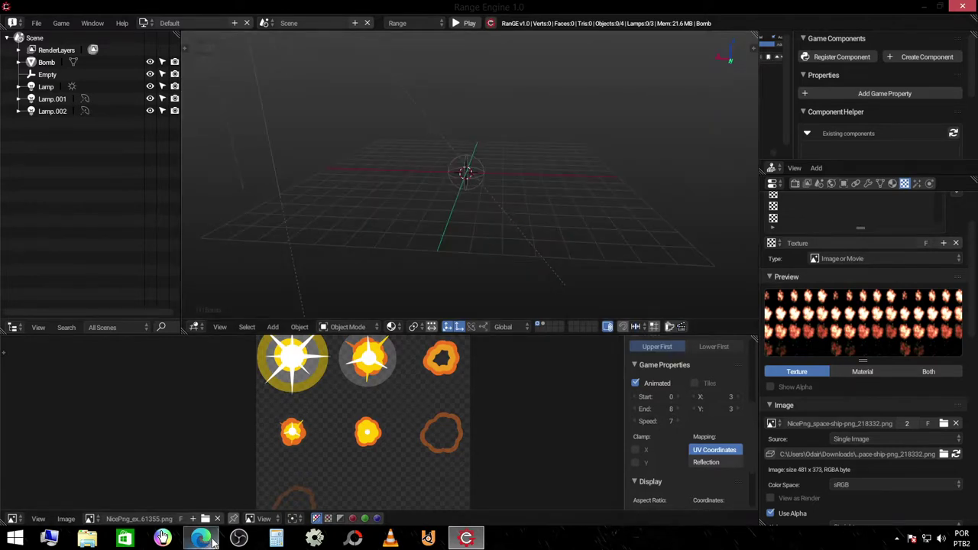
left_click(201, 539)
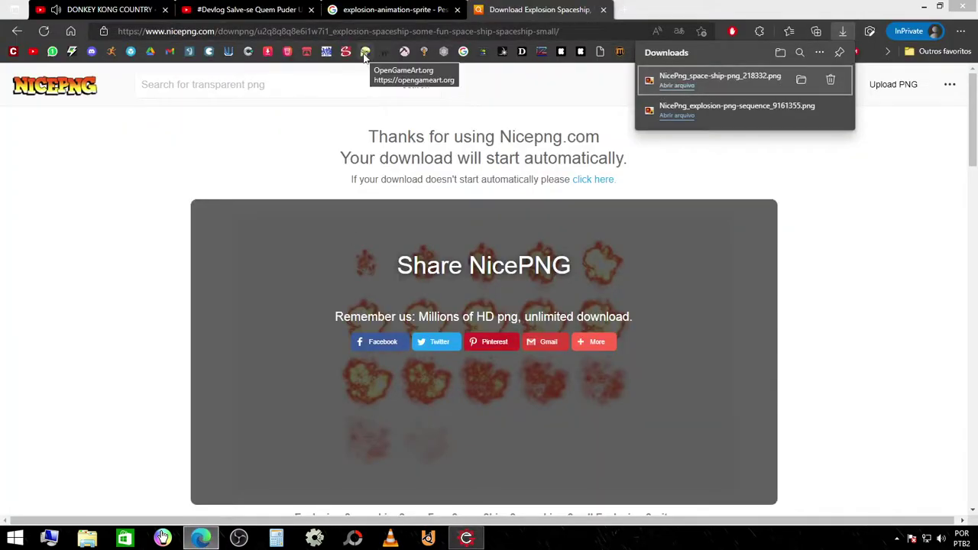
Open OpenGameArt.org and search its art for fire
left_click(365, 52)
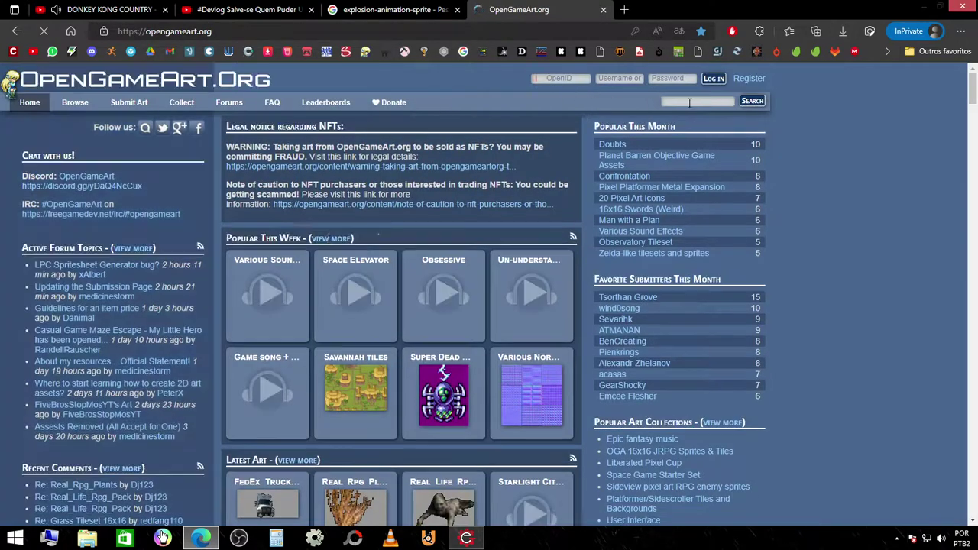
left_click(695, 102)
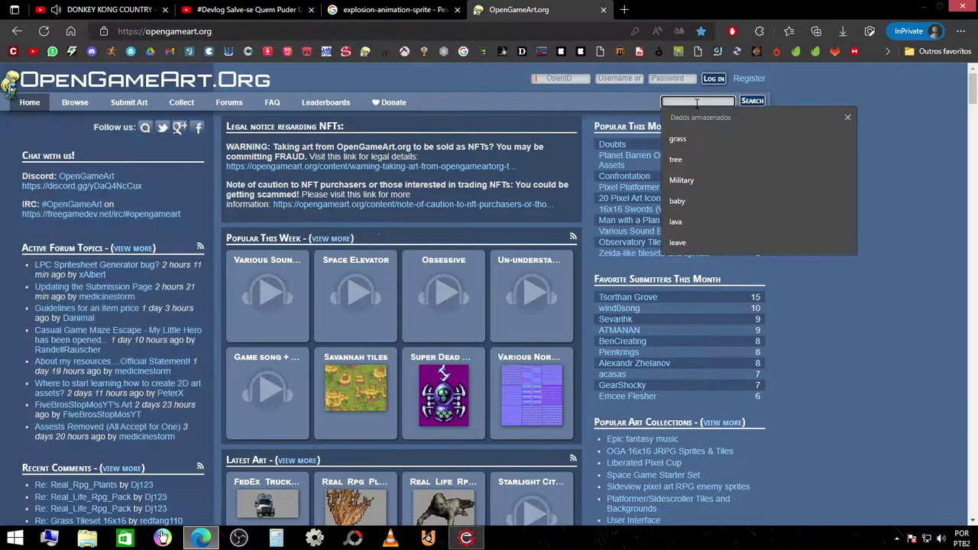
type("ex")
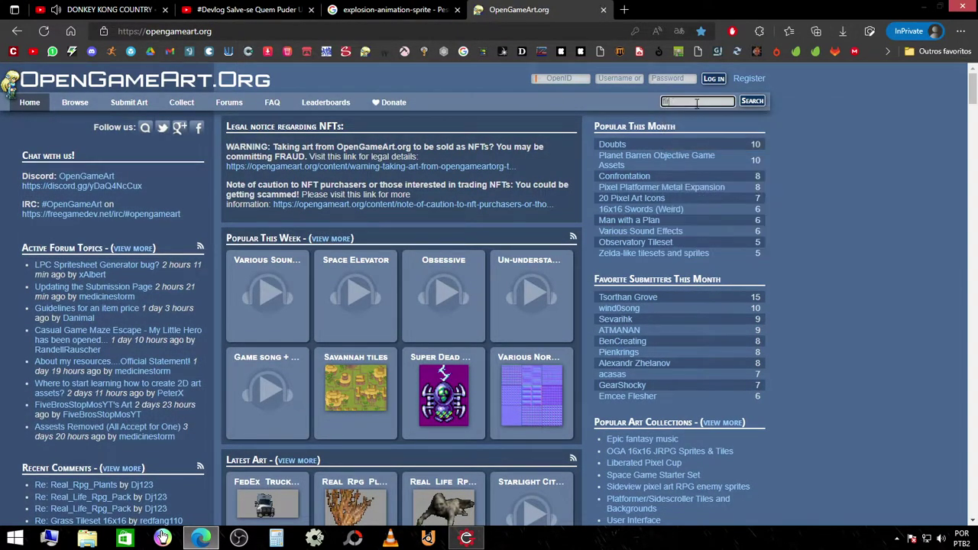
key("Return")
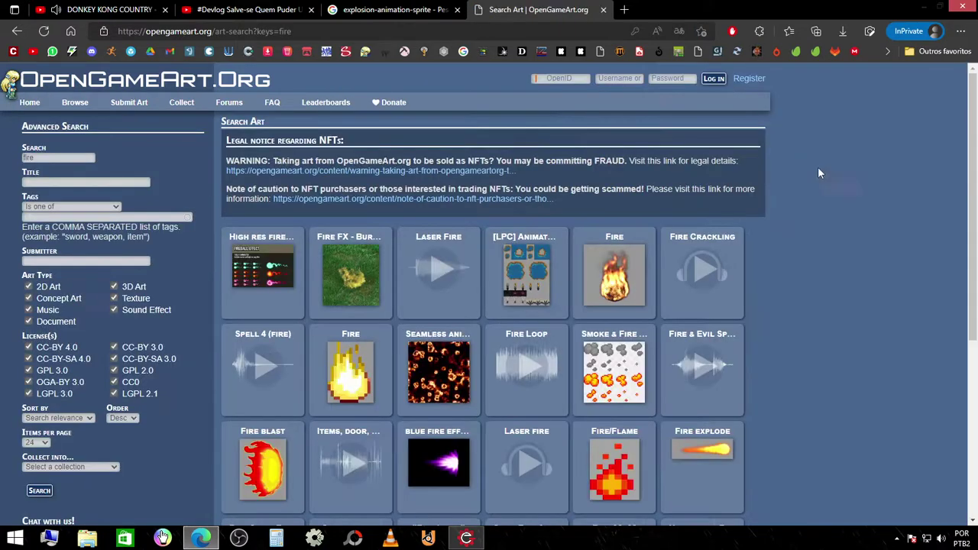
Open the Fire Explosion result and download its explosion.png atlas
scroll(828, 198, "down", 3)
scroll(829, 203, "down", 2)
scroll(525, 345, "up", 4)
scroll(44, 305, "down", 3)
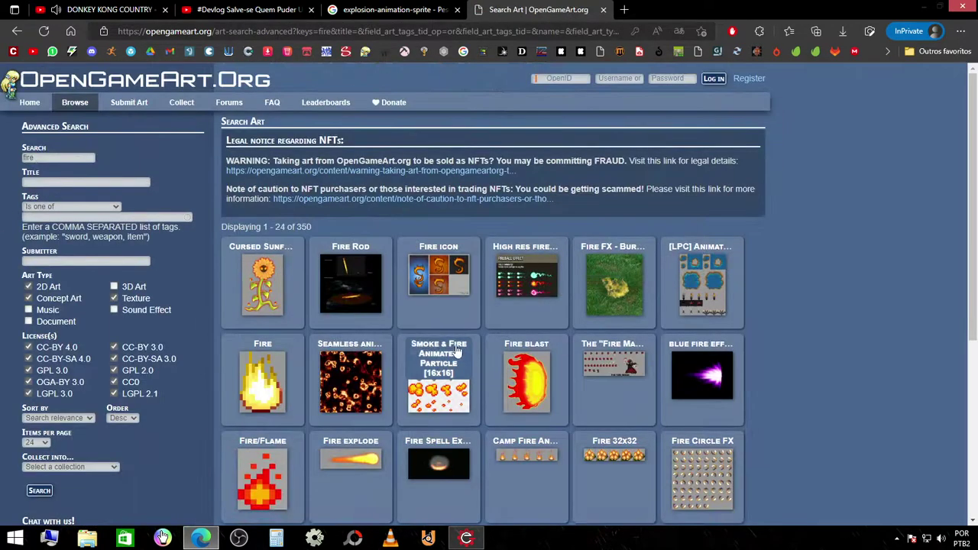
scroll(456, 350, "down", 4)
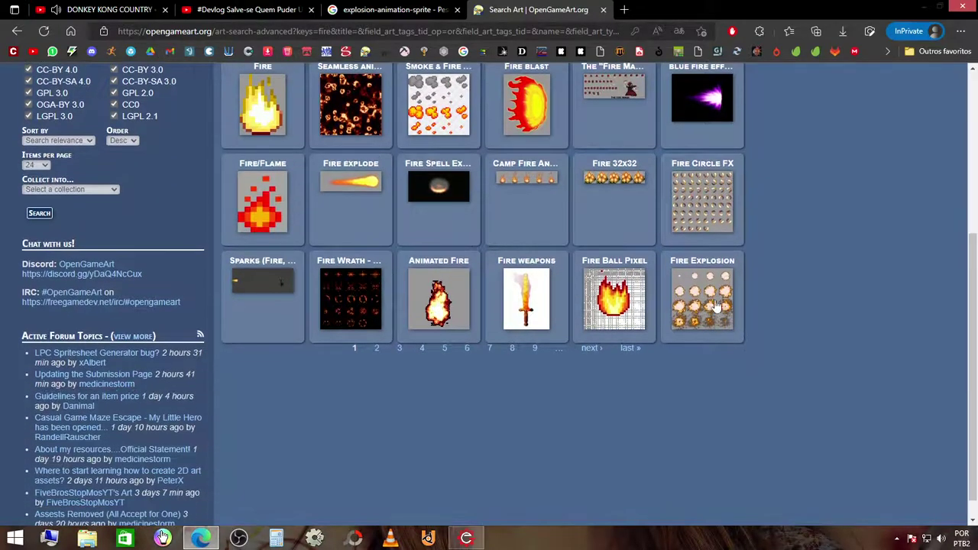
left_click(716, 306)
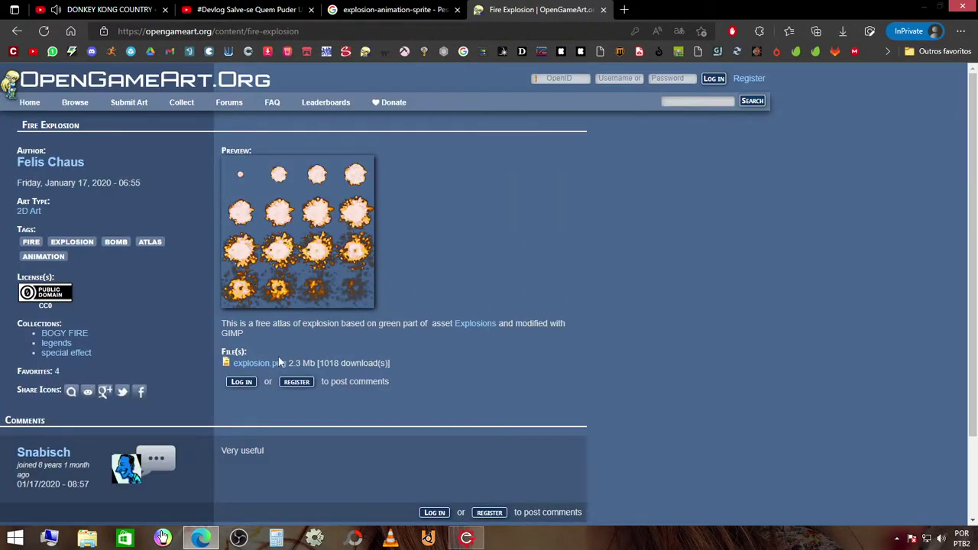
left_click(277, 365)
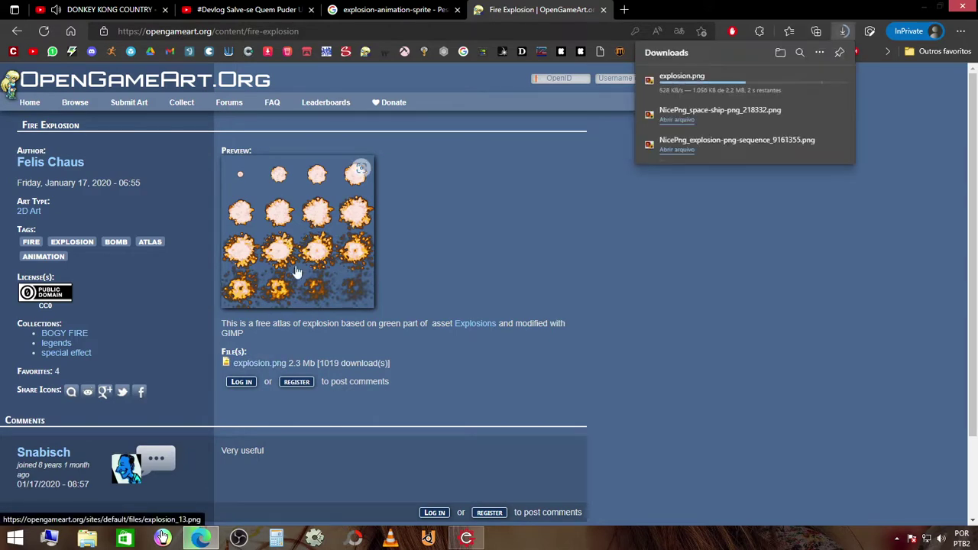
Drop explosion.png into the image editor and set its horizontal tile count to 4
mouse_move(680, 79)
left_mouse_down()
mouse_move(469, 519)
mouse_move(422, 439)
left_mouse_up()
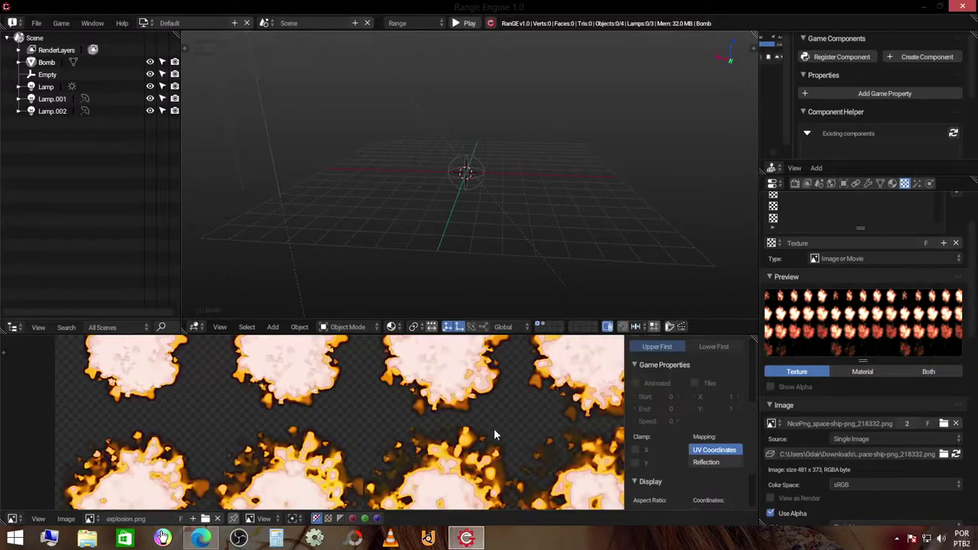
scroll(493, 428, "down", 4)
scroll(508, 421, "down", 1)
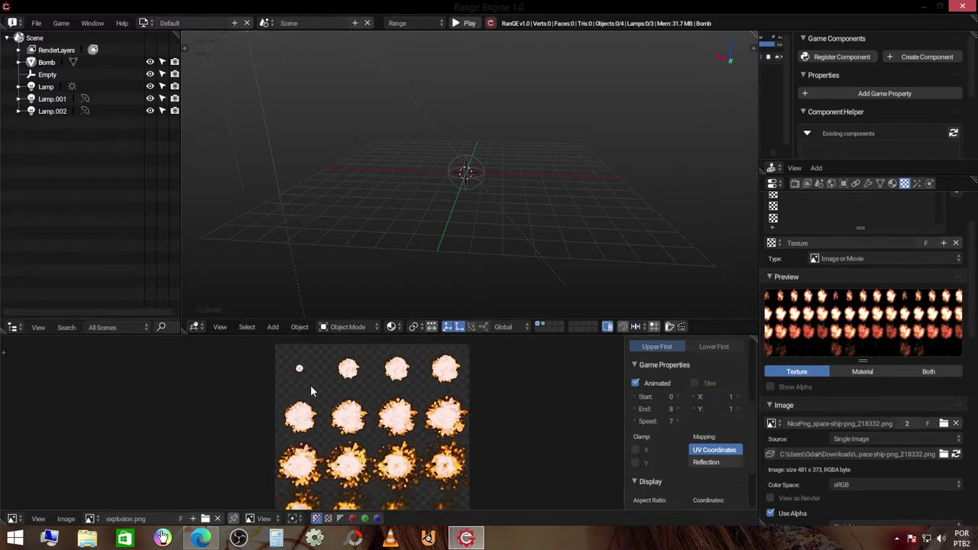
scroll(309, 374, "down", 2)
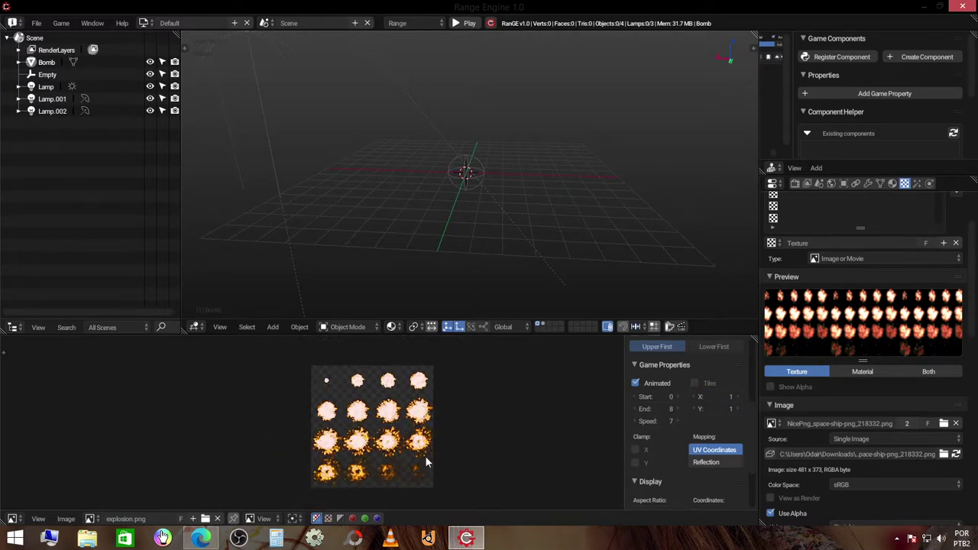
left_click(727, 398)
type("4")
type("4")
Make explosion.png the texture image, show the Bomb's layer, and start the game
left_click(773, 424)
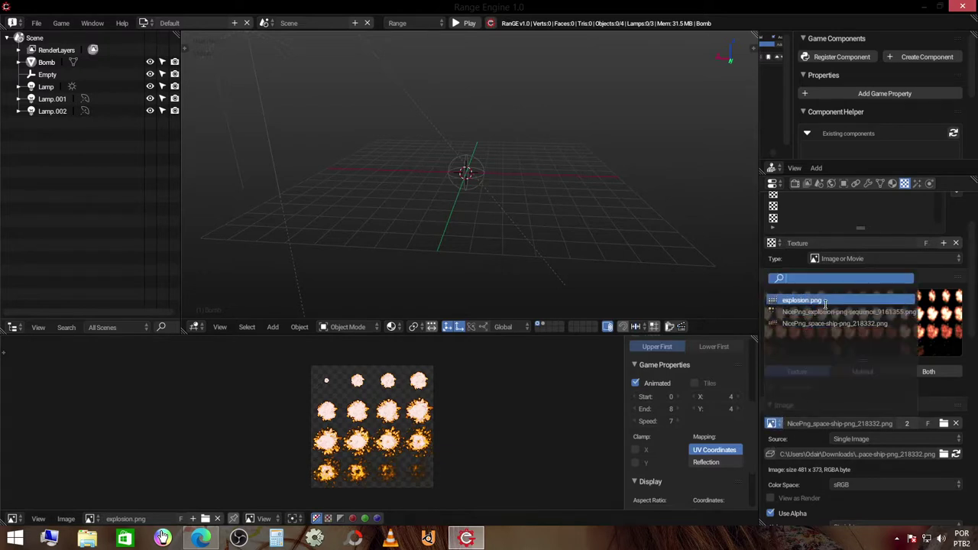
left_click(822, 301)
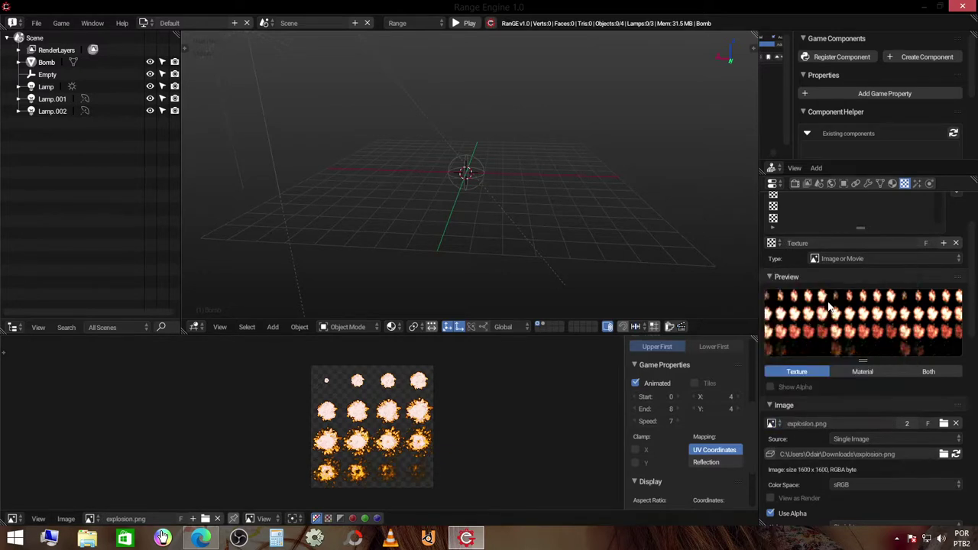
left_click(543, 326)
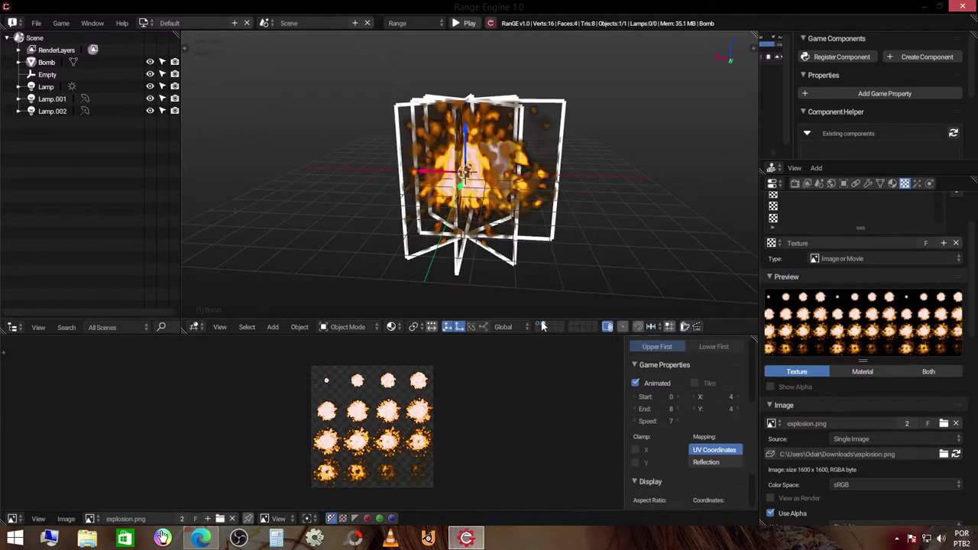
left_click(539, 327)
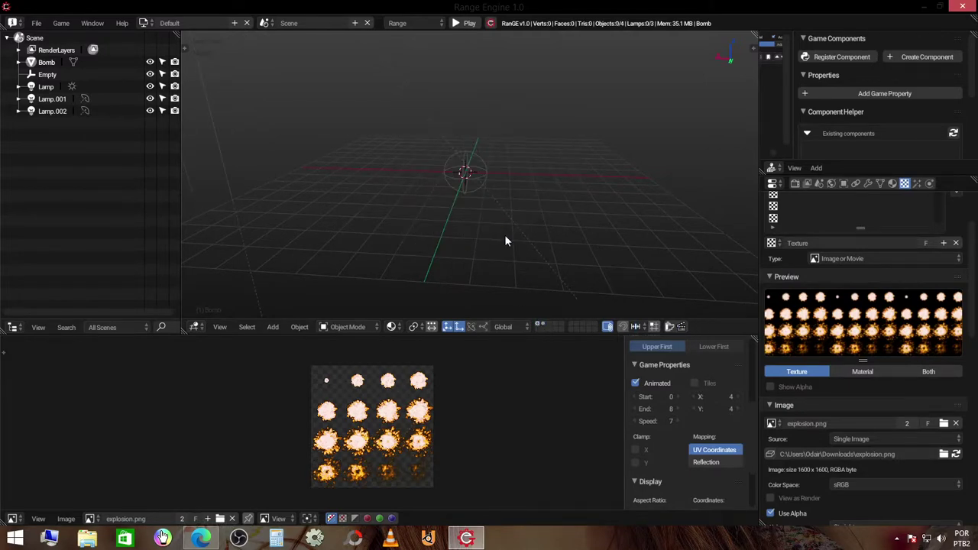
key("p")
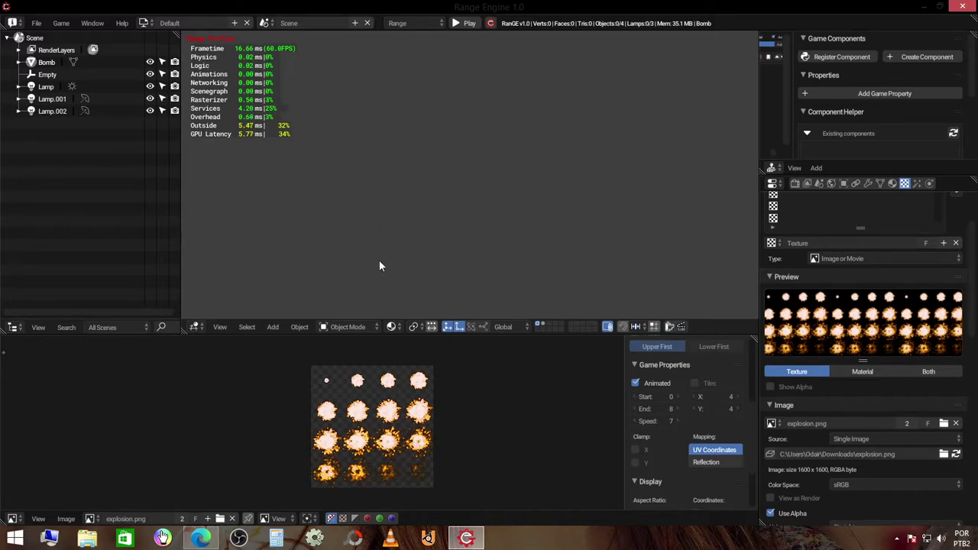
Stop the game and zoom into the sprite sheet's bottom and left edges
key("Escape")
scroll(406, 450, "up", 2)
scroll(405, 450, "up", 2)
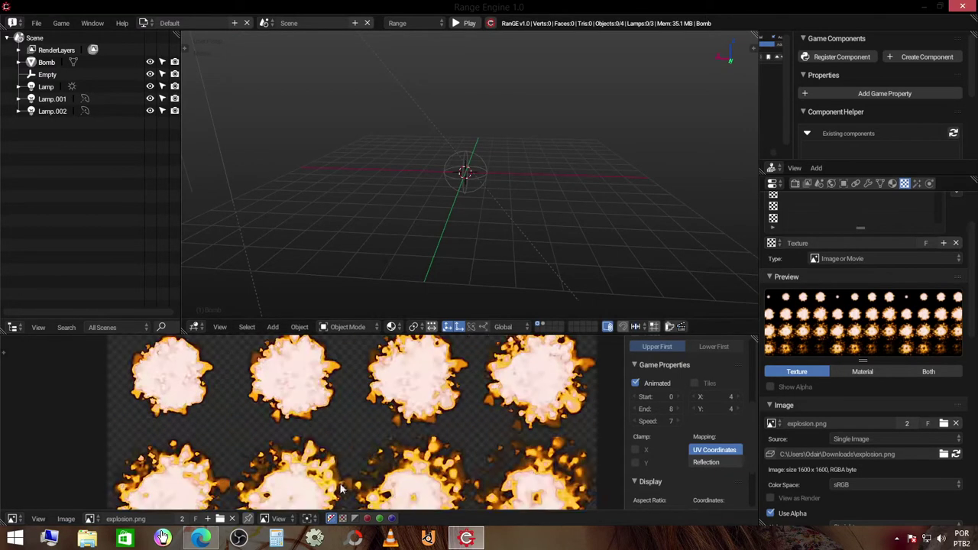
scroll(405, 450, "up", 2)
scroll(405, 455, "up", 1)
scroll(338, 411, "up", 2)
scroll(295, 410, "up", 1)
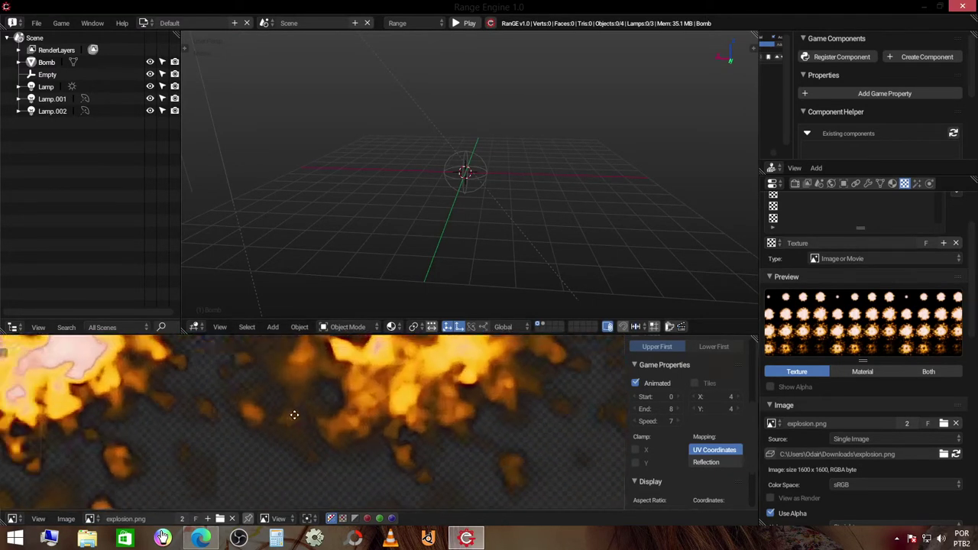
scroll(216, 455, "up", 1)
middle_click_drag(242, 485, 256, 418)
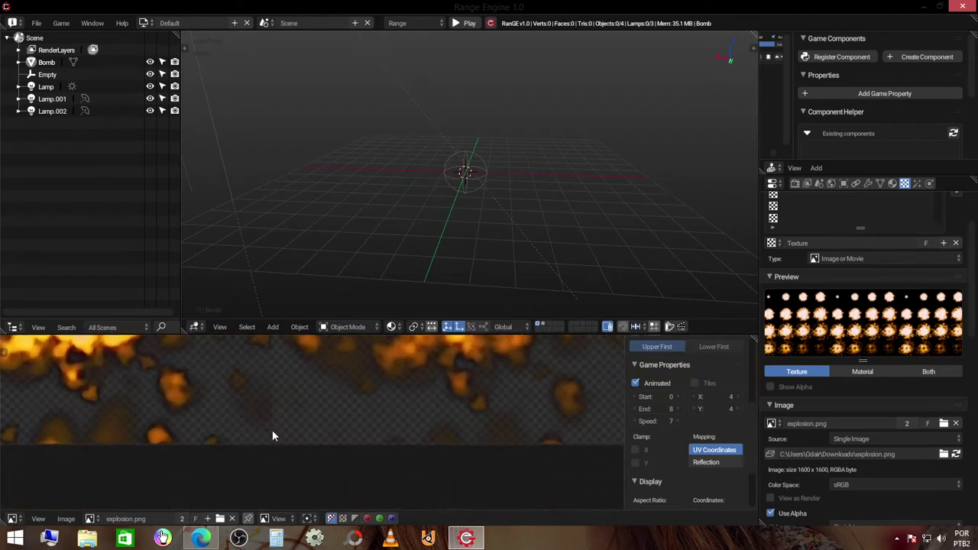
scroll(269, 420, "up", 2)
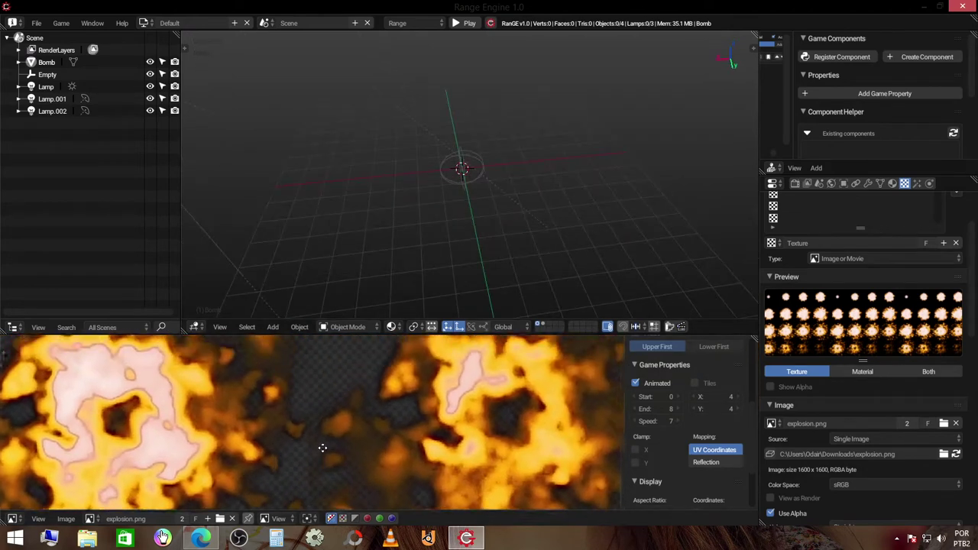
scroll(298, 447, "up", 3)
scroll(312, 482, "up", 3)
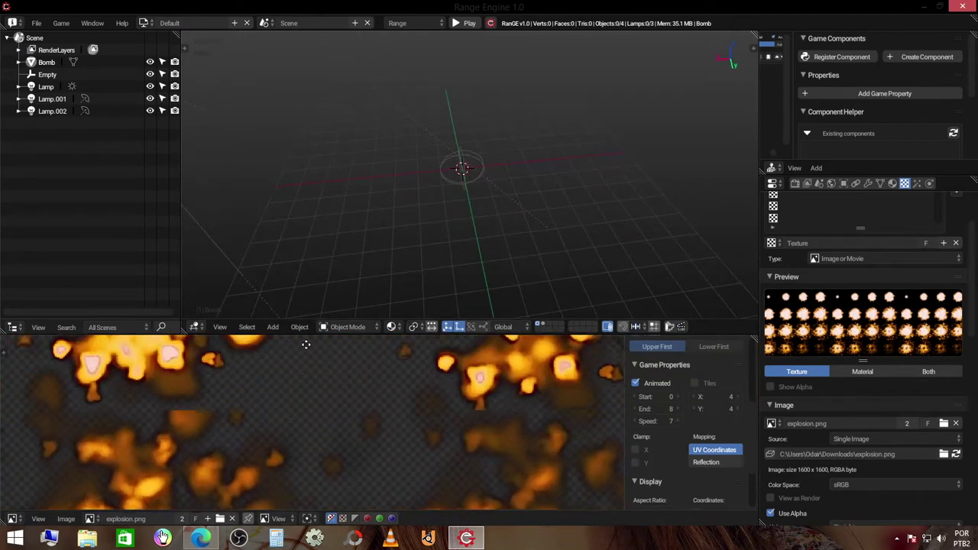
middle_click_drag(311, 401, 408, 443)
mouse_move(311, 468)
middle_mouse_down()
mouse_move(490, 440)
mouse_move(274, 410)
middle_mouse_up()
Pan across the zoomed explosion frames down to the bottom row
scroll(273, 410, "up", 2)
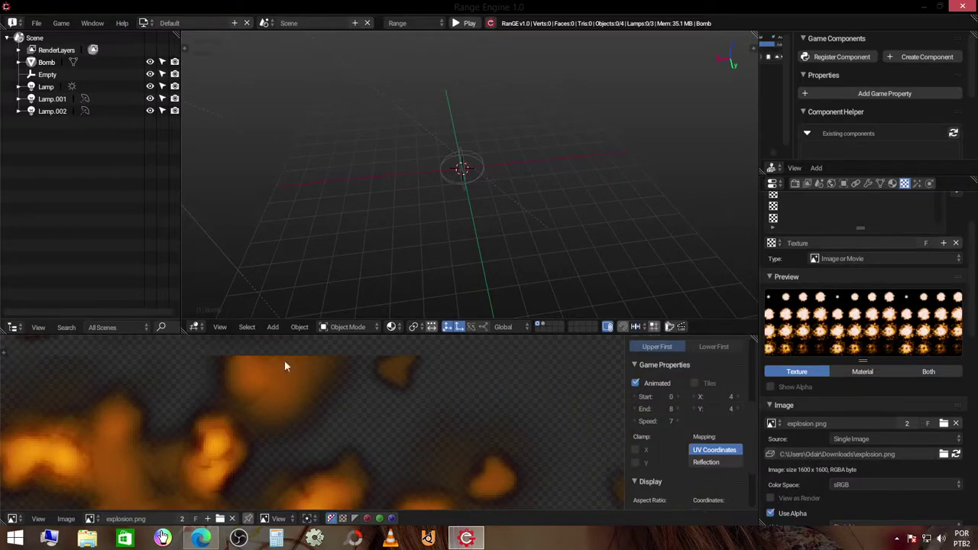
scroll(229, 386, "down", 2)
scroll(301, 454, "down", 2)
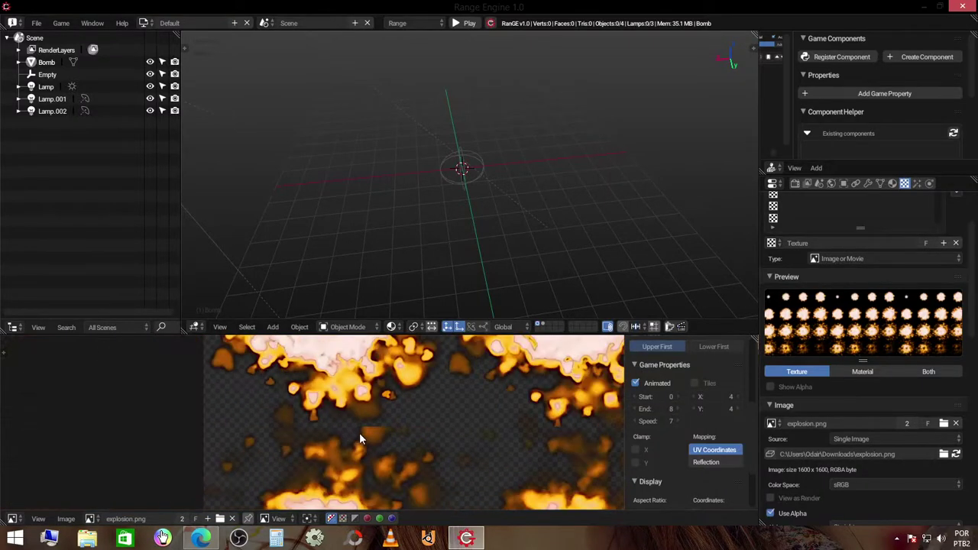
scroll(360, 436, "down", 2)
middle_click_drag(260, 427, 464, 411)
scroll(267, 395, "down", 1)
scroll(338, 415, "down", 2)
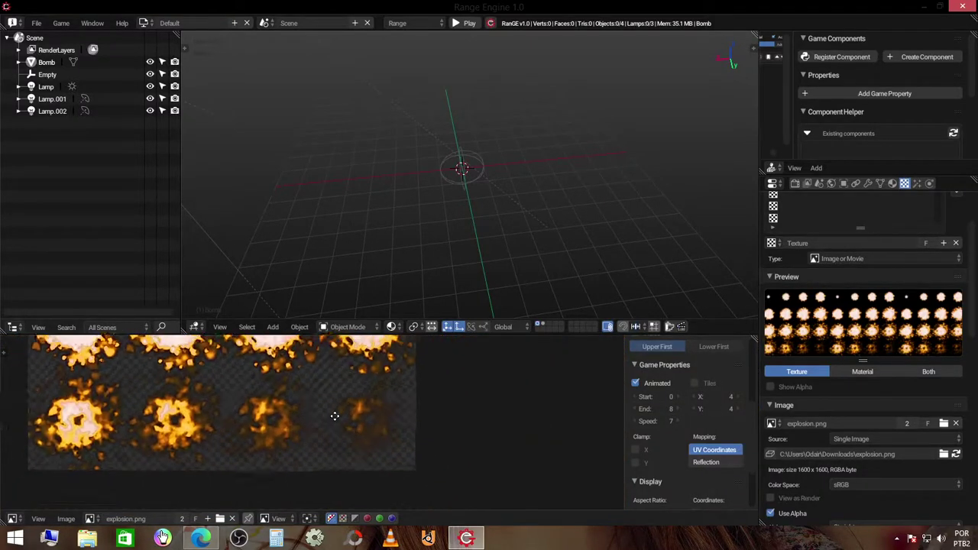
scroll(375, 414, "up", 3)
scroll(260, 421, "up", 2)
scroll(259, 421, "down", 2)
middle_click_drag(484, 452, 401, 412)
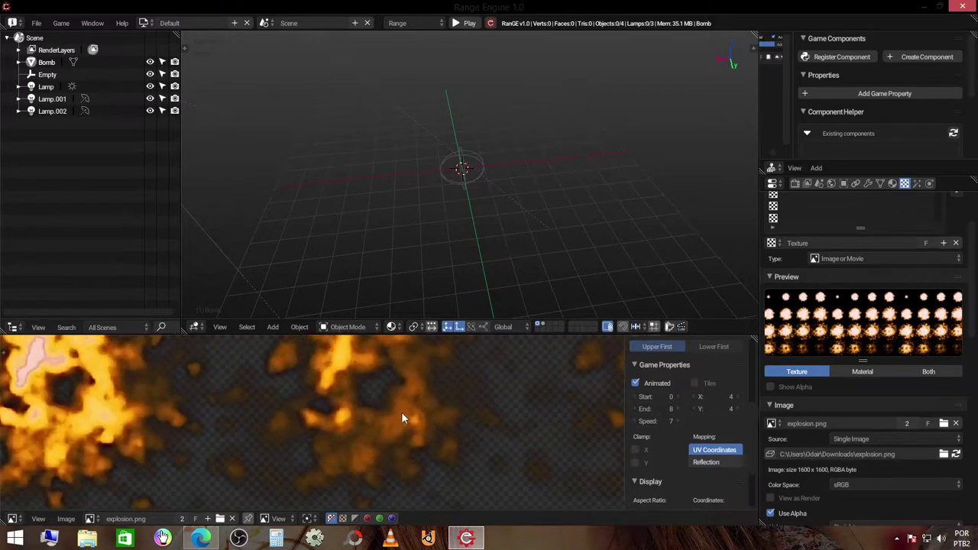
scroll(401, 411, "down", 2)
mouse_move(535, 166)
middle_mouse_down()
mouse_move(504, 173)
mouse_move(524, 159)
middle_mouse_up()
key("p")
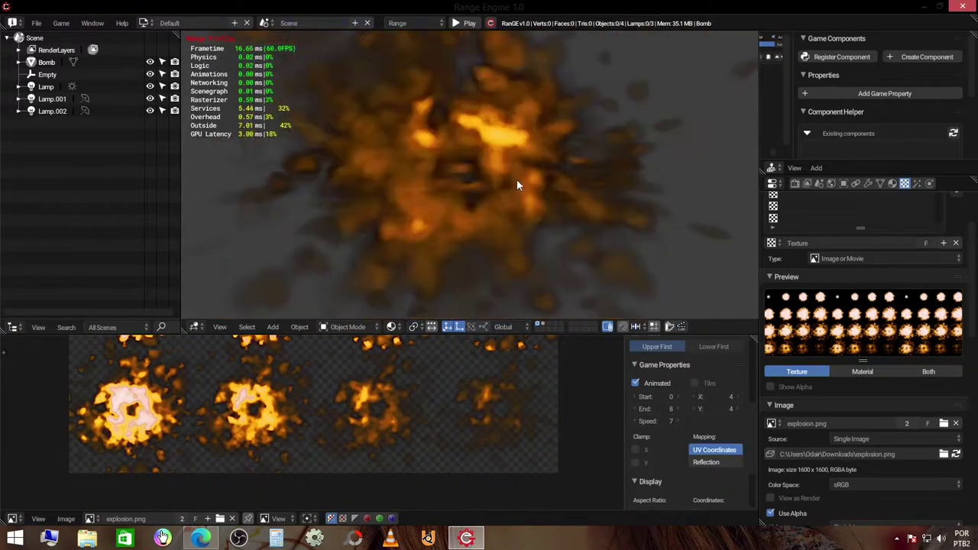
key("Escape")
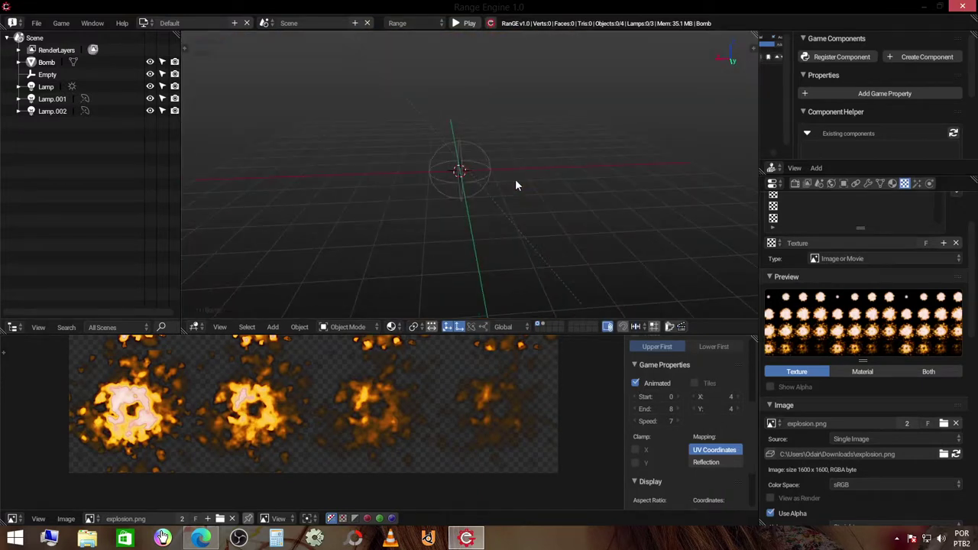
key("p")
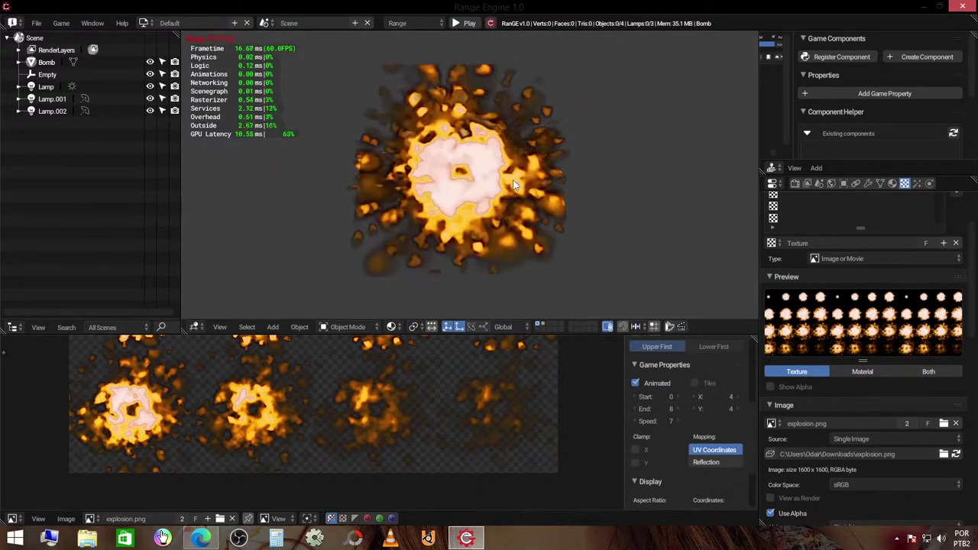
key("Escape")
key("p")
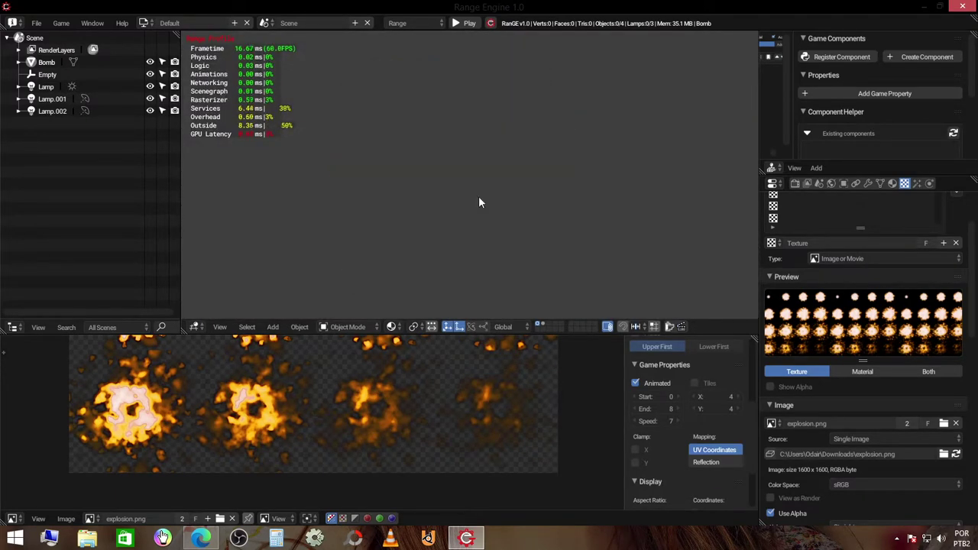
key("Escape")
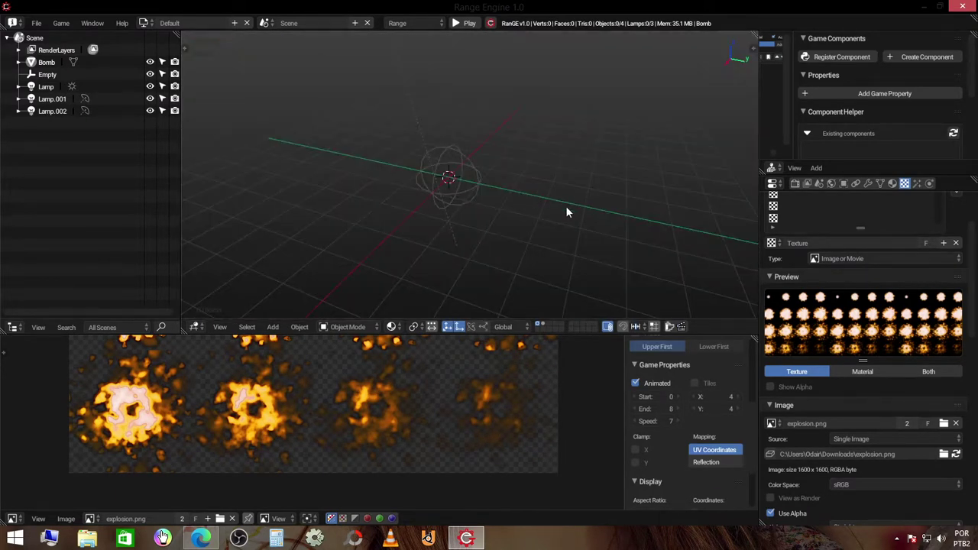
left_click(926, 6)
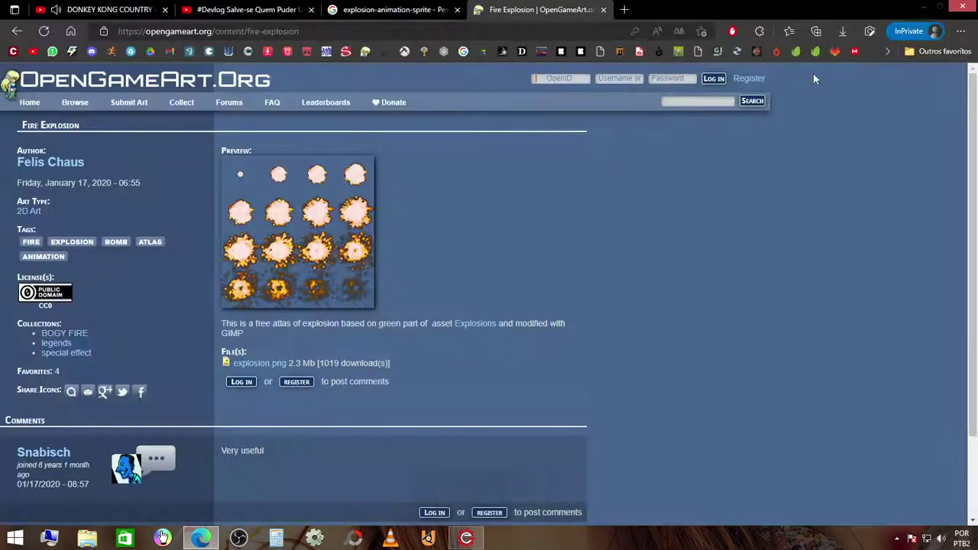
left_click(423, 10)
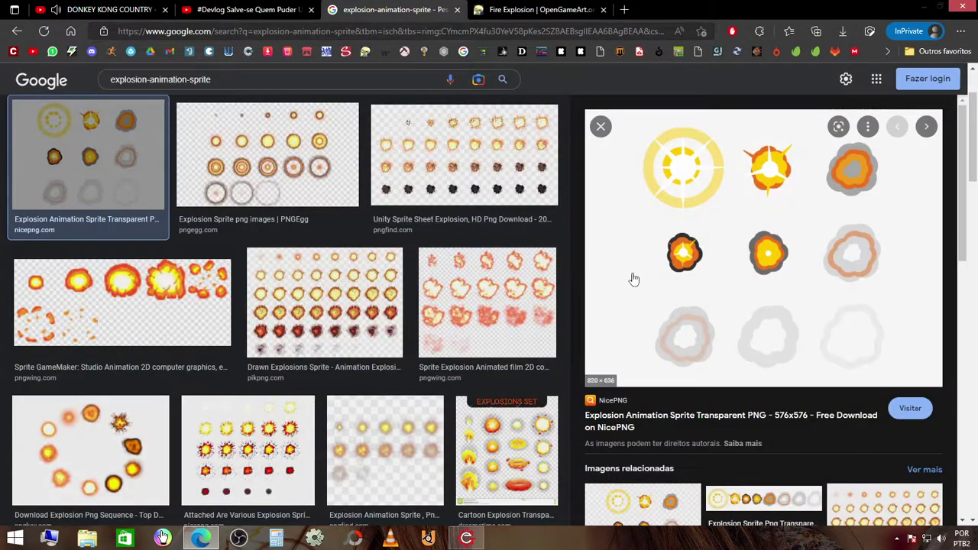
scroll(633, 277, "down", 3)
scroll(439, 296, "down", 5)
scroll(366, 279, "down", 5)
scroll(284, 257, "down", 5)
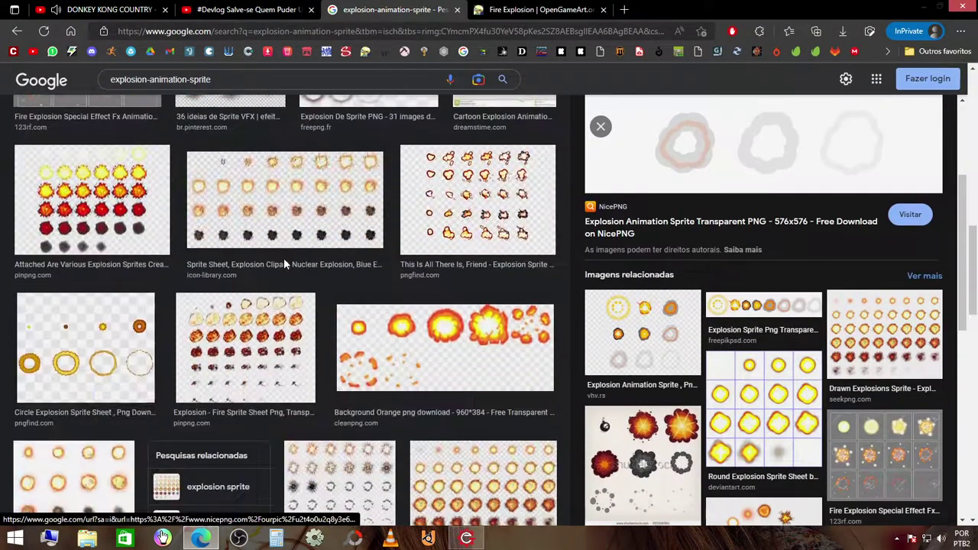
scroll(186, 279, "down", 2)
scroll(185, 279, "up", 3)
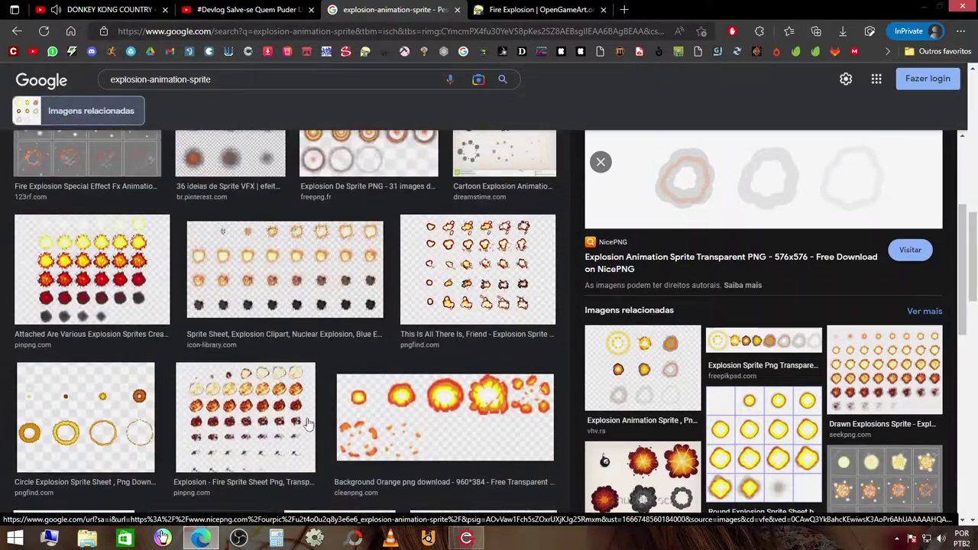
left_click(466, 538)
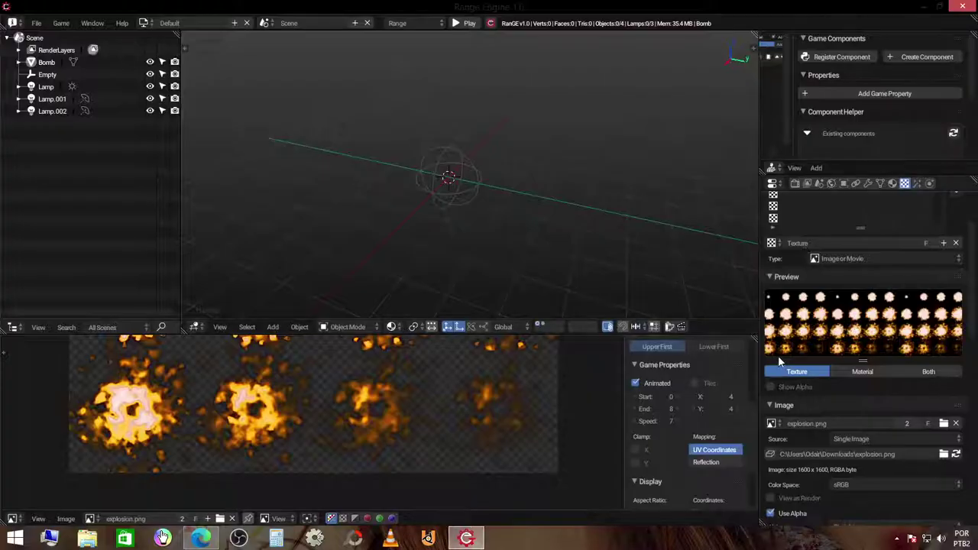
Use NicePng_explosion-png-sequence_9161355.png as the texture and show it in the image editor
left_click(772, 426)
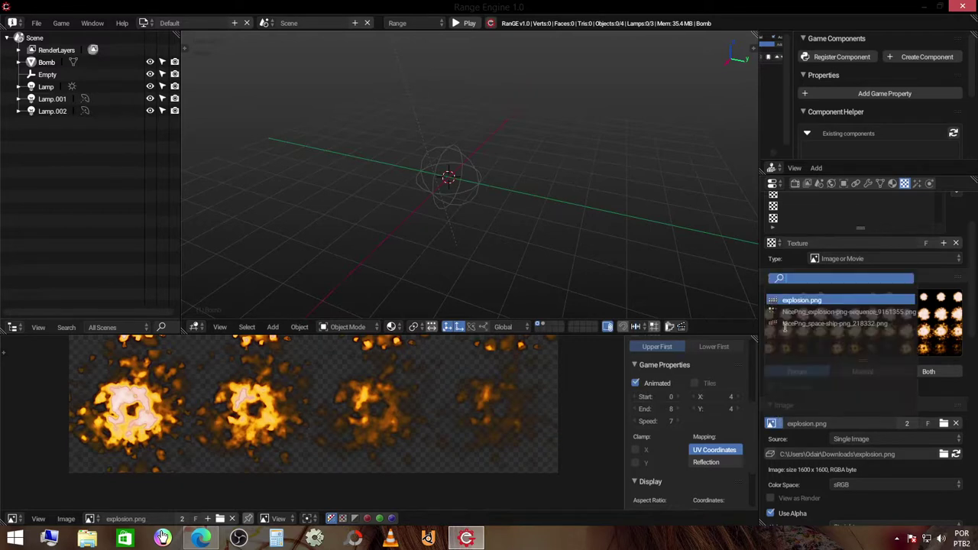
left_click(802, 309)
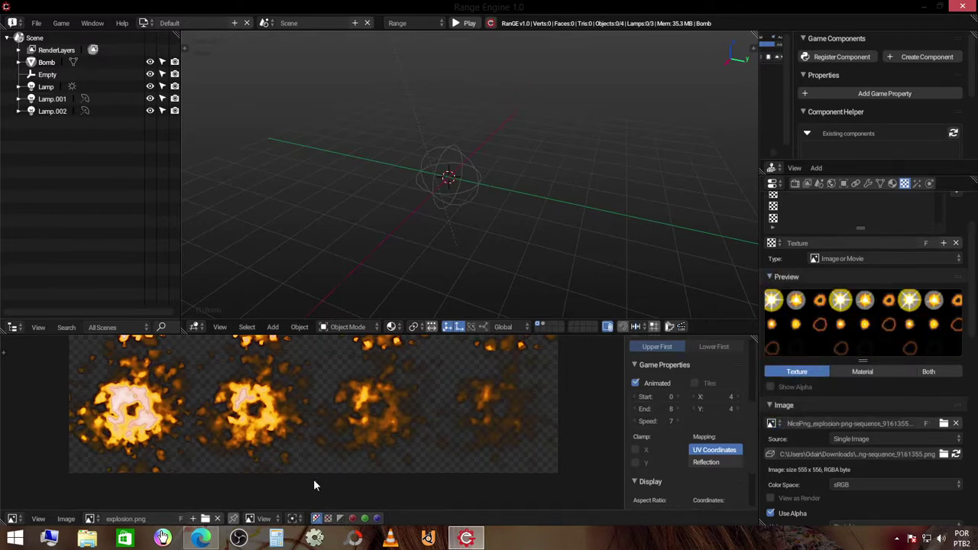
left_click(92, 520)
left_click(135, 405)
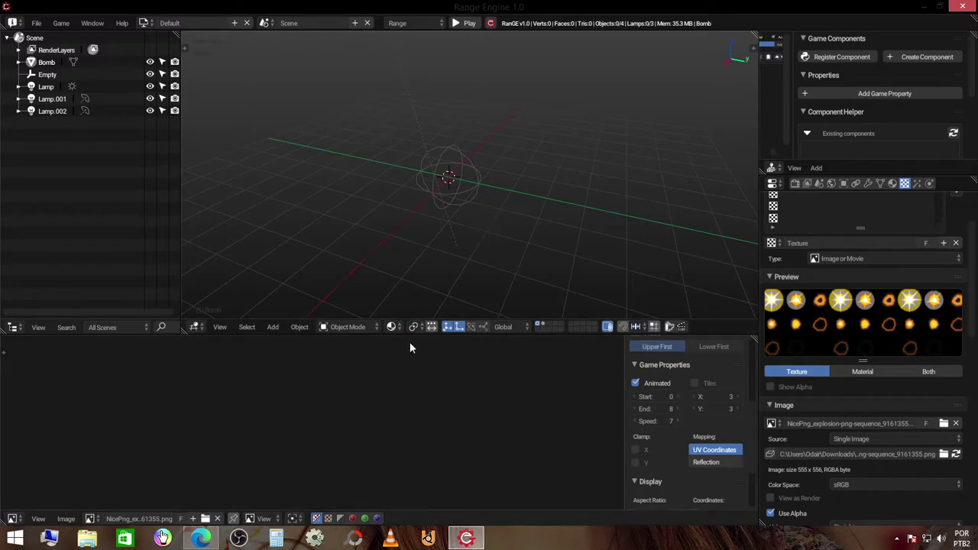
Test-play the game with the new explosion sequence, then stop it
scroll(351, 444, "up", 5)
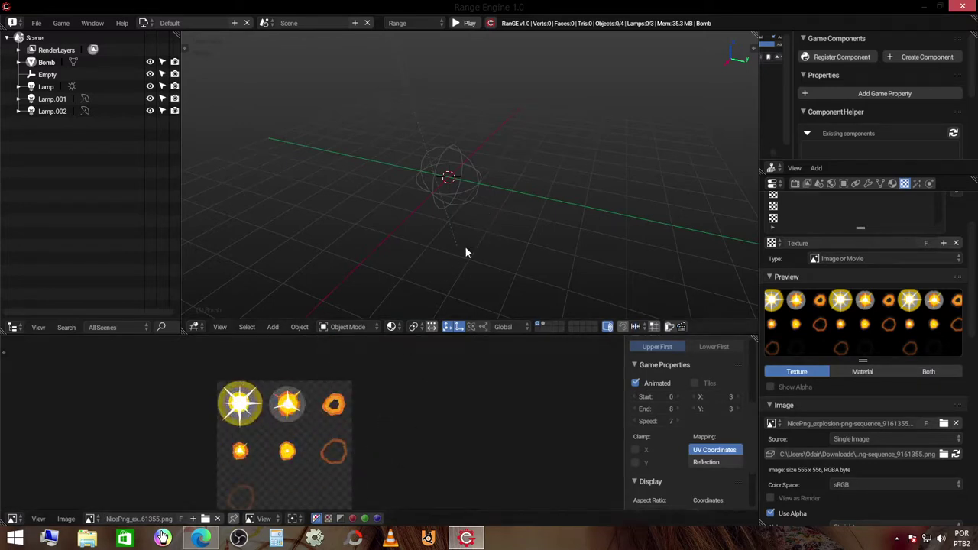
key("p")
key("Escape")
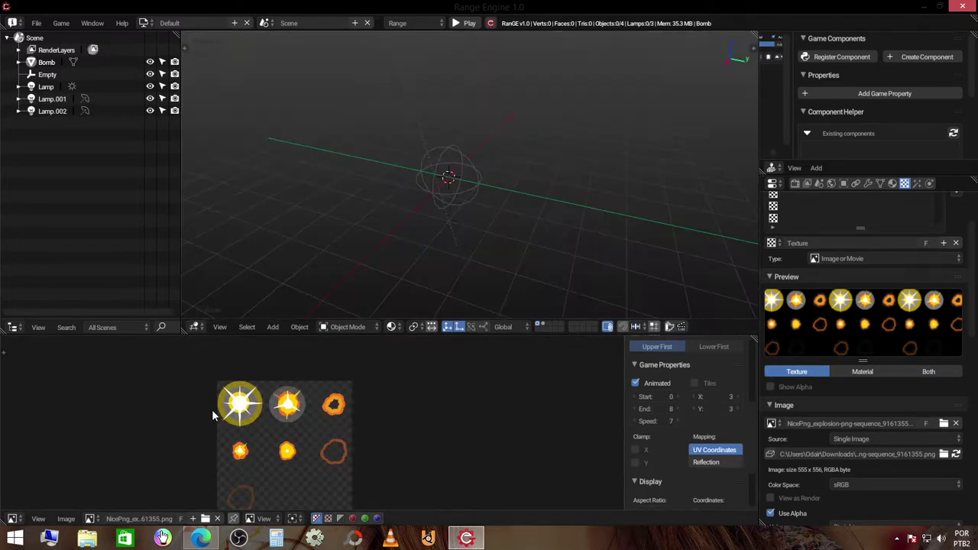
scroll(251, 399, "up", 3)
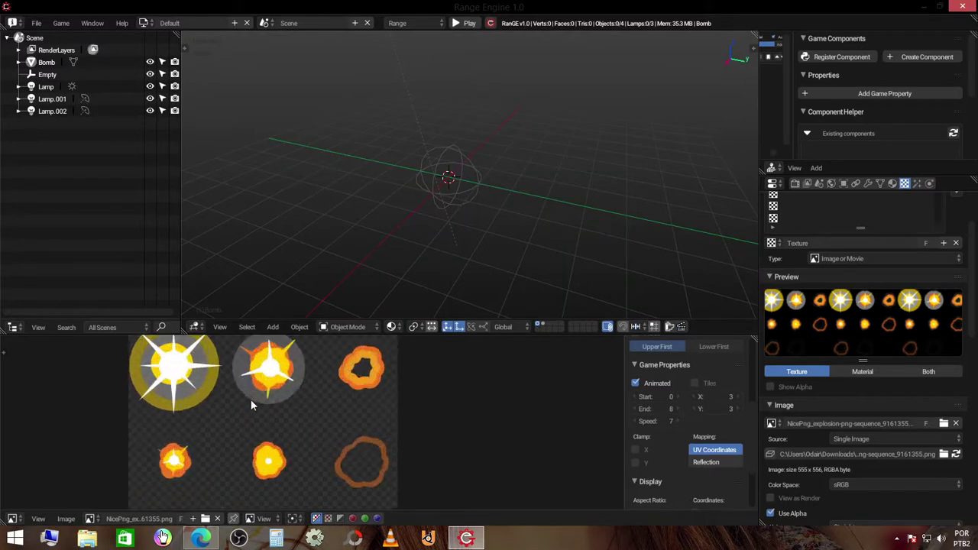
Switch the image editor to paint mode and paint blue over the first sprite's centre
left_click(262, 519)
left_click(280, 493)
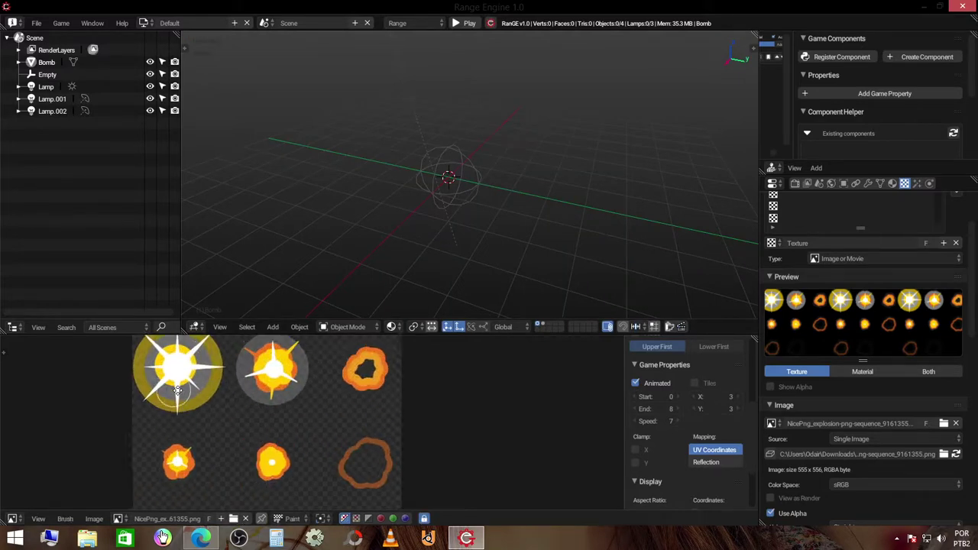
middle_click_drag(177, 394, 222, 419)
key("t")
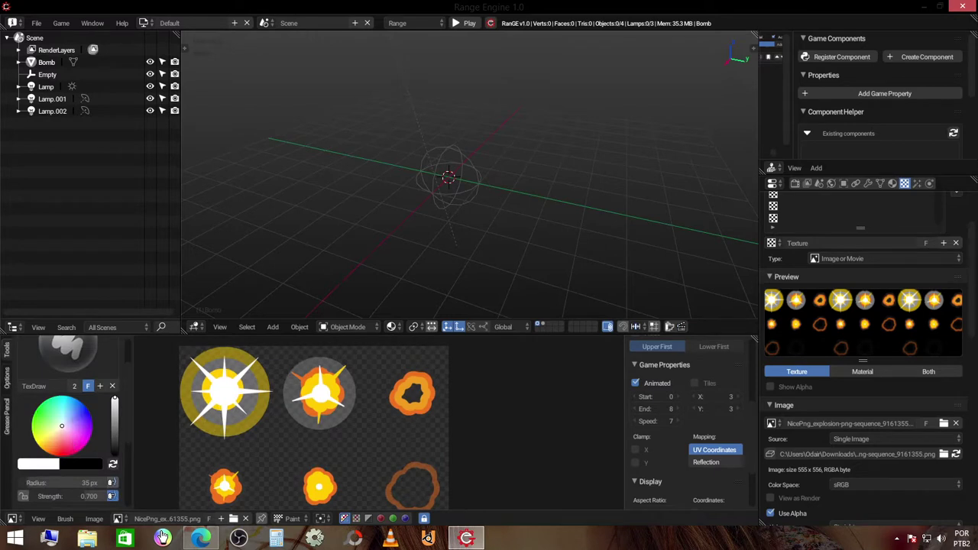
key("t")
scroll(191, 412, "up", 3)
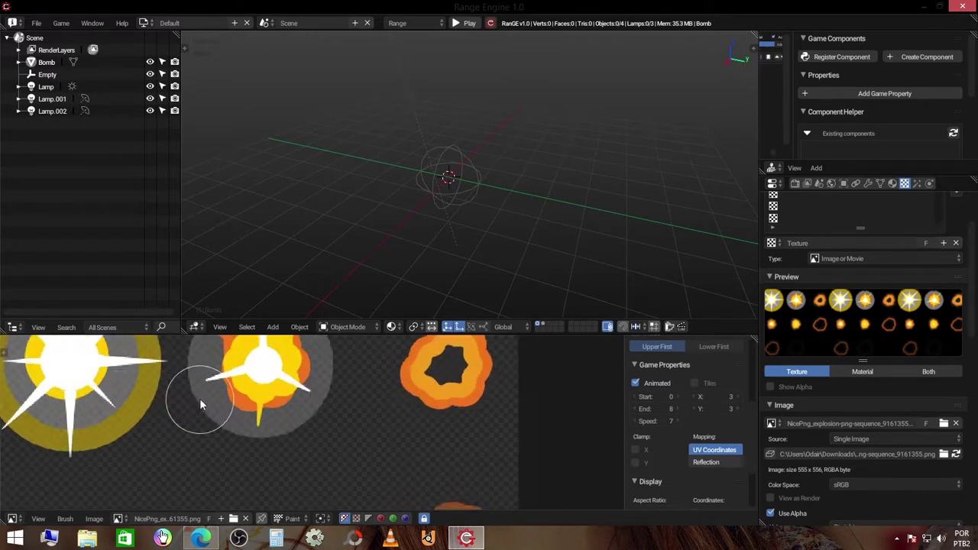
middle_click_drag(196, 399, 312, 445)
left_click_drag(181, 410, 187, 406)
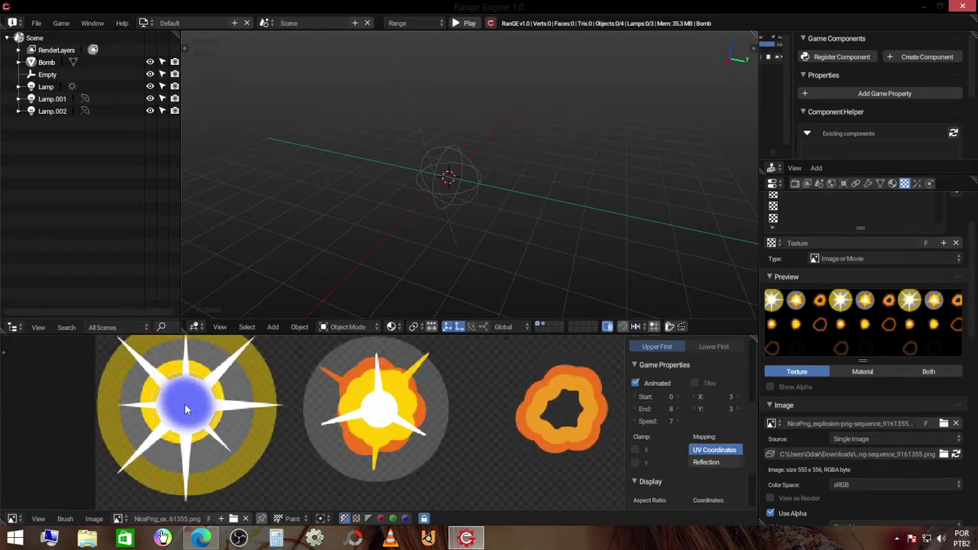
Paint the middle explosion's centre green
key("t")
scroll(188, 406, "down", 3)
scroll(60, 472, "down", 3)
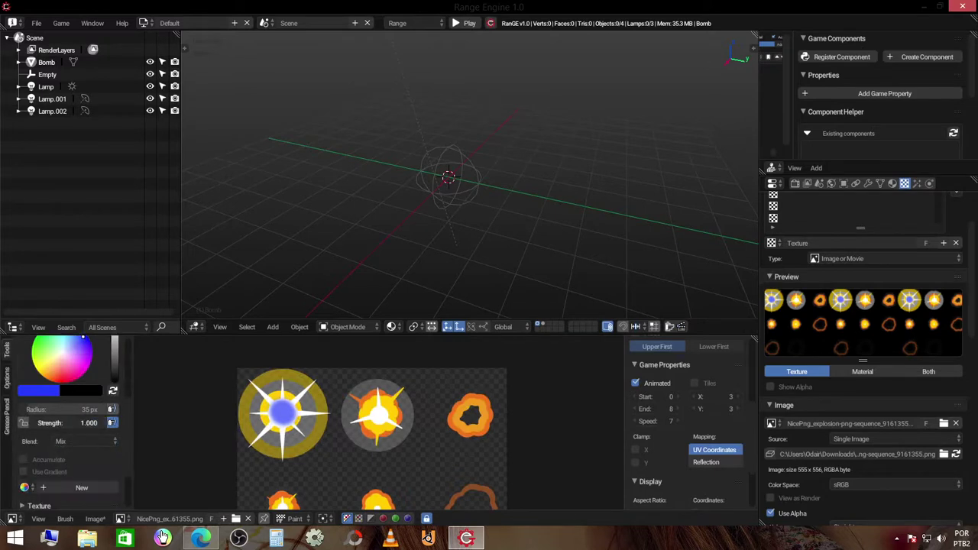
scroll(103, 402, "up", 1)
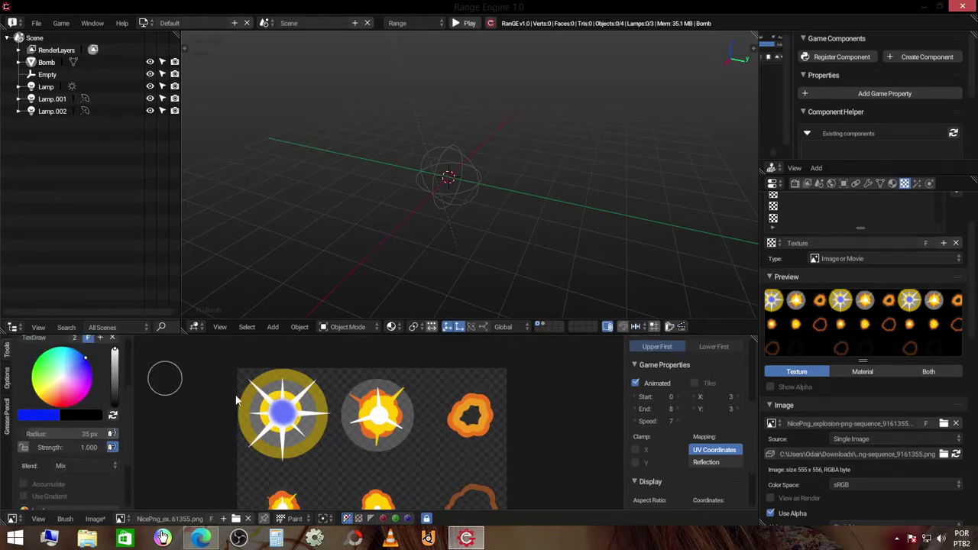
scroll(306, 425, "up", 2)
scroll(305, 424, "up", 1)
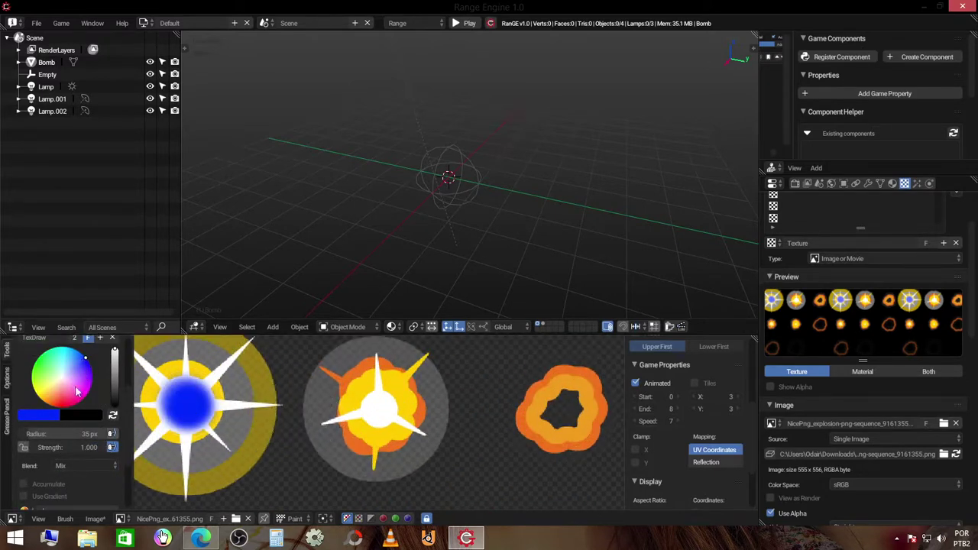
left_click_drag(372, 436, 386, 415)
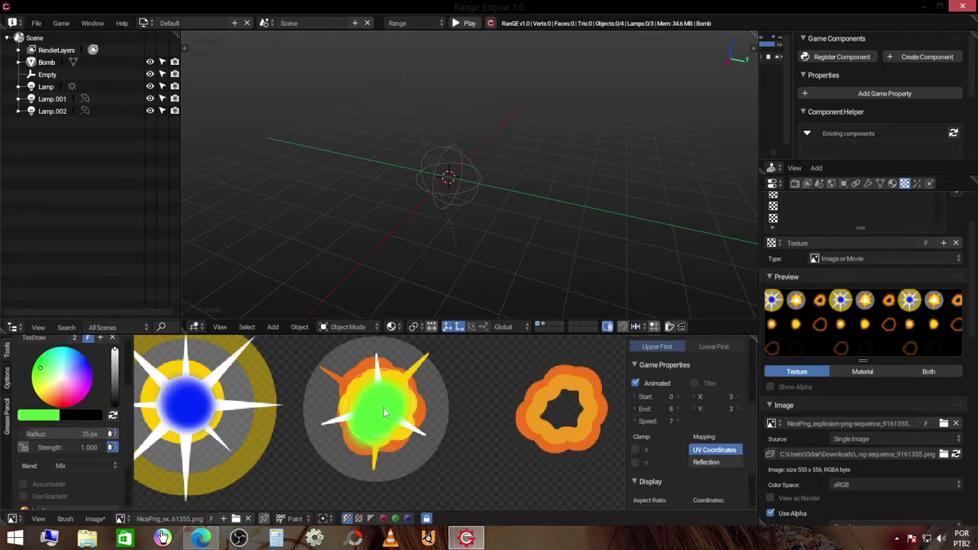
Dab magenta onto the ring sprite with a 22 px brush, redoing the first stroke
middle_click_drag(384, 413, 255, 409)
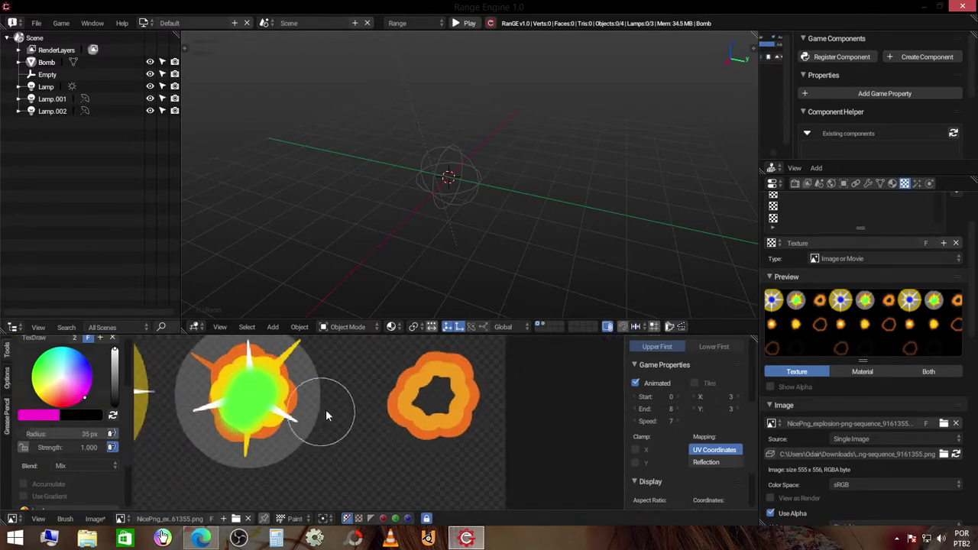
left_click_drag(405, 397, 459, 387)
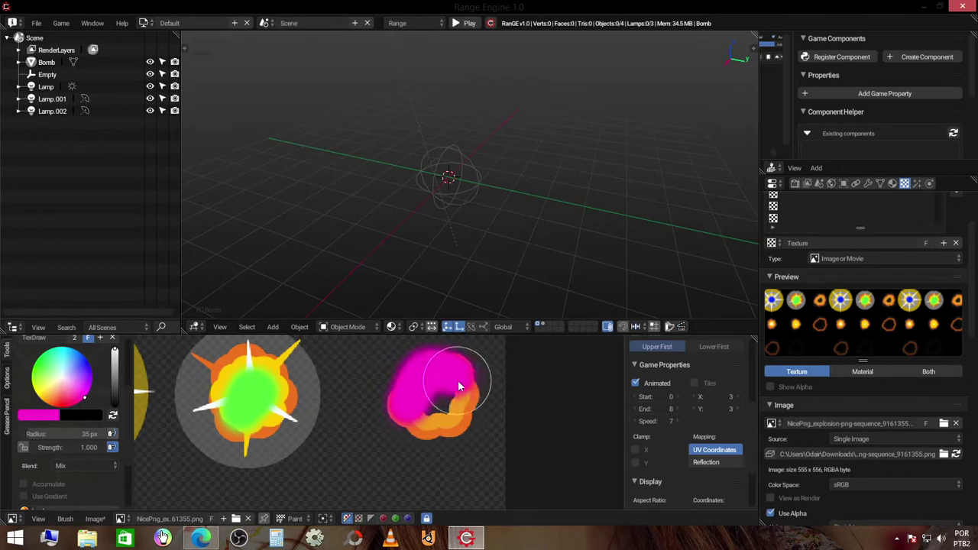
key("ctrl+z")
key("f")
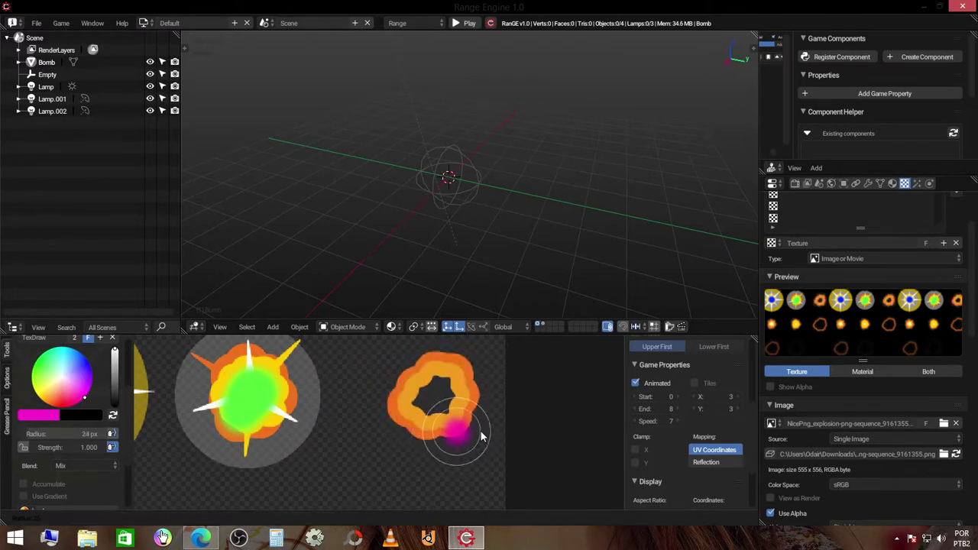
left_click(476, 435)
mouse_move(449, 426)
left_mouse_down()
mouse_move(459, 417)
mouse_move(420, 425)
left_mouse_up()
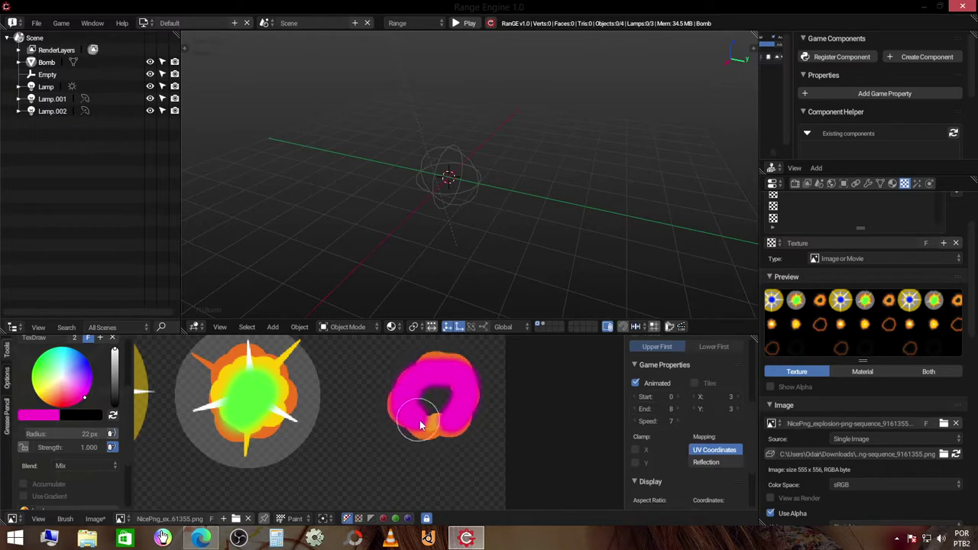
middle_click_drag(377, 438, 524, 388)
scroll(338, 344, "down", 2)
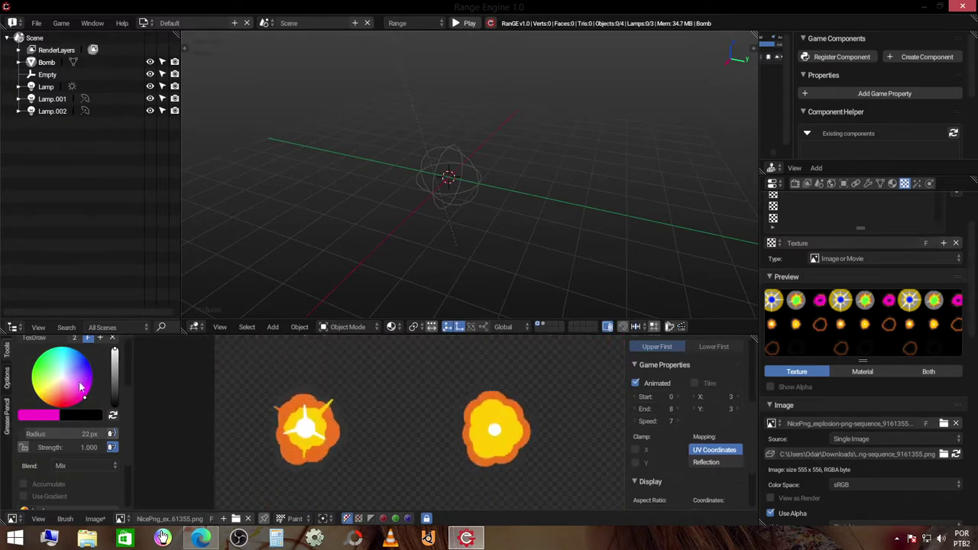
Paint cyan over the explosion's lower-left with a 15 px brush, redoing the first stroke
scroll(285, 461, "up", 1)
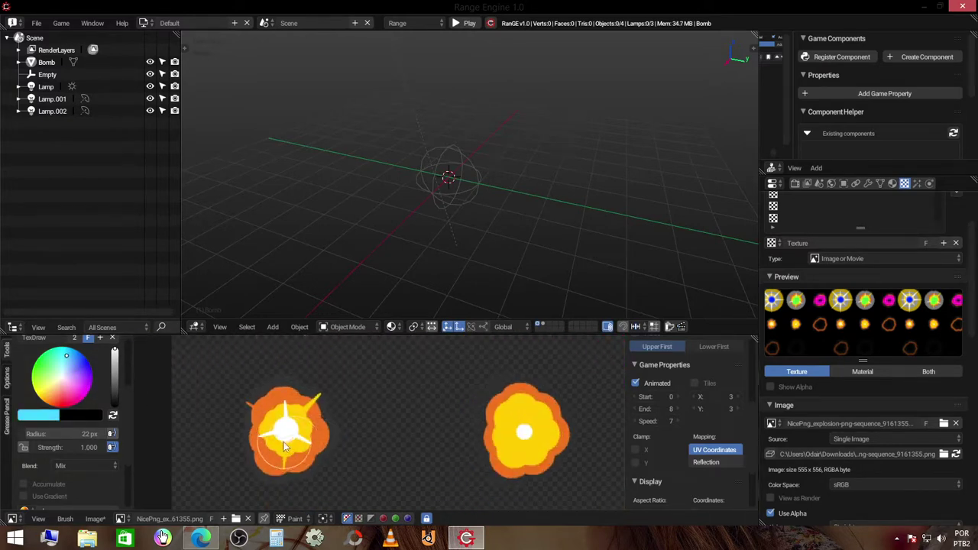
scroll(282, 455, "up", 1)
scroll(268, 447, "up", 1)
left_click_drag(253, 446, 274, 463)
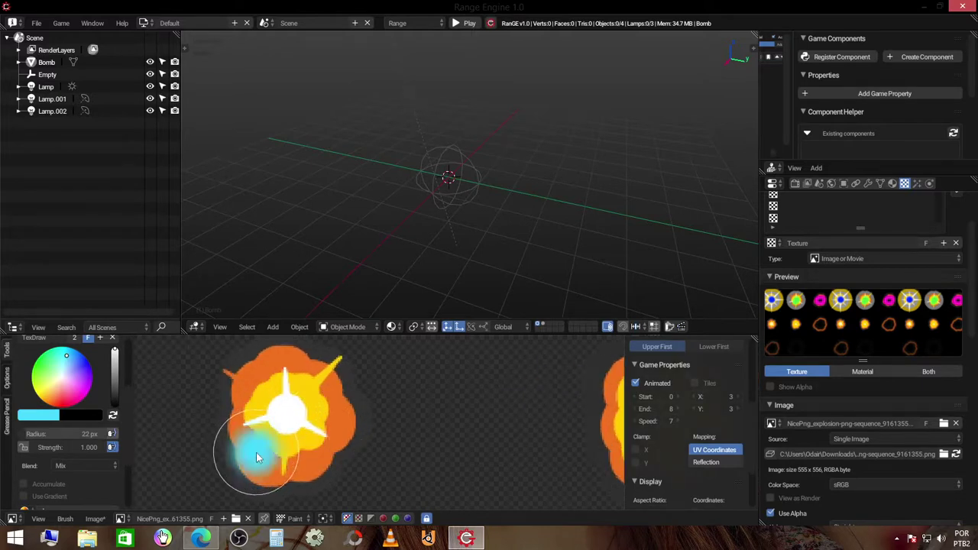
key("ctrl+z")
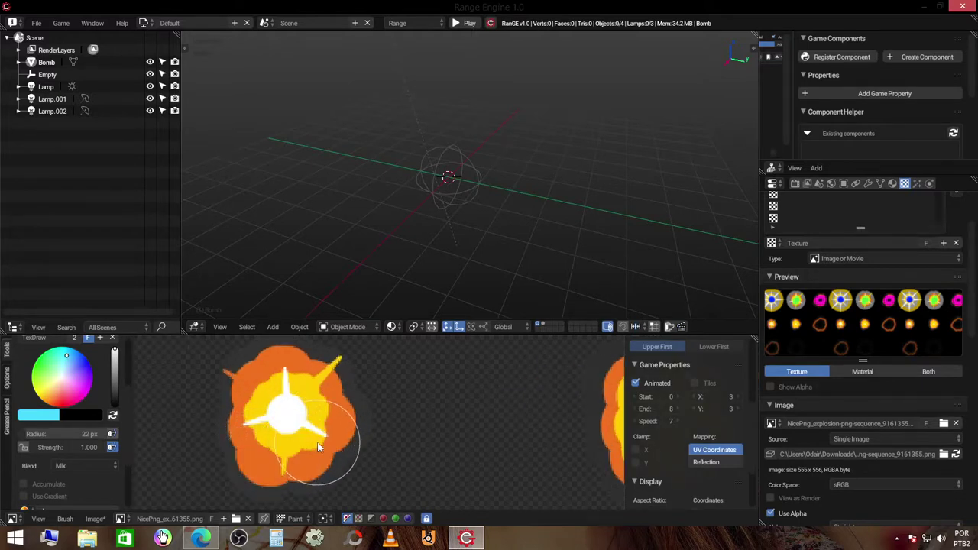
key("f")
left_click(304, 445)
mouse_move(256, 448)
left_mouse_down()
mouse_move(313, 459)
mouse_move(249, 434)
left_mouse_up()
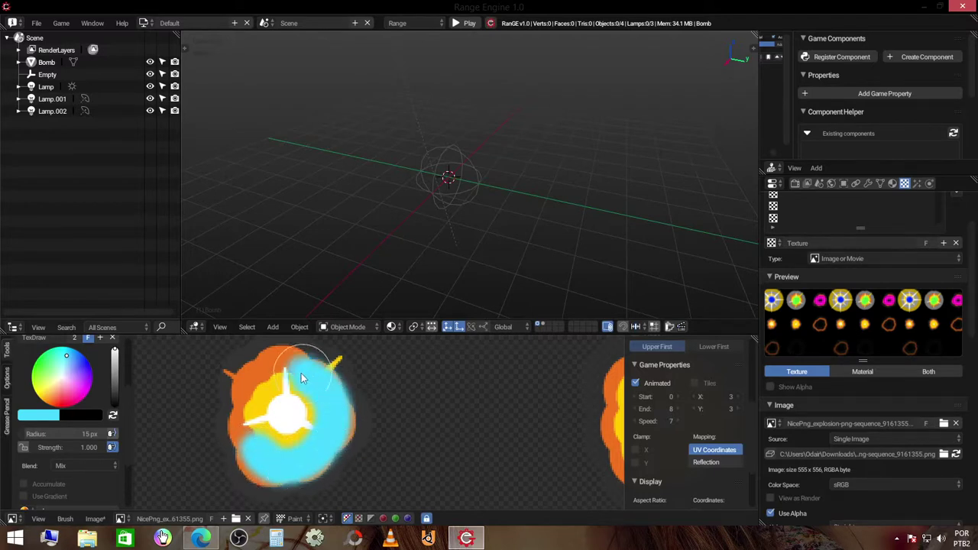
Cover most of the next explosion frame in green
middle_click_drag(463, 438, 341, 443)
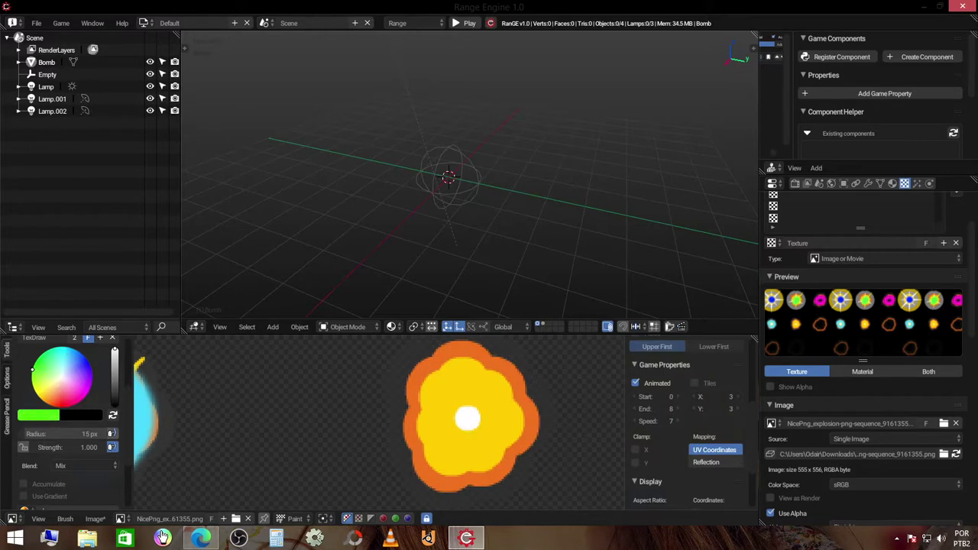
middle_click_drag(468, 452, 395, 454)
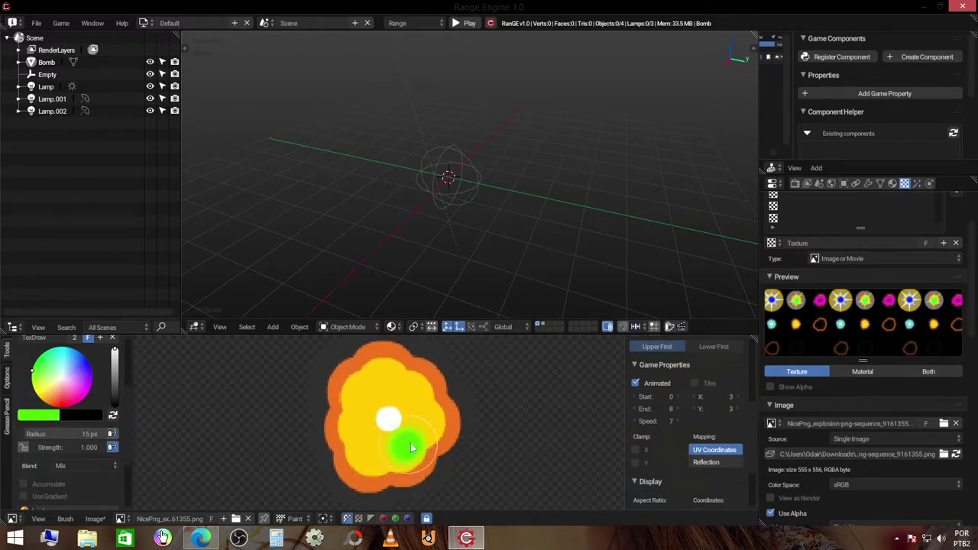
left_click_drag(425, 413, 398, 456)
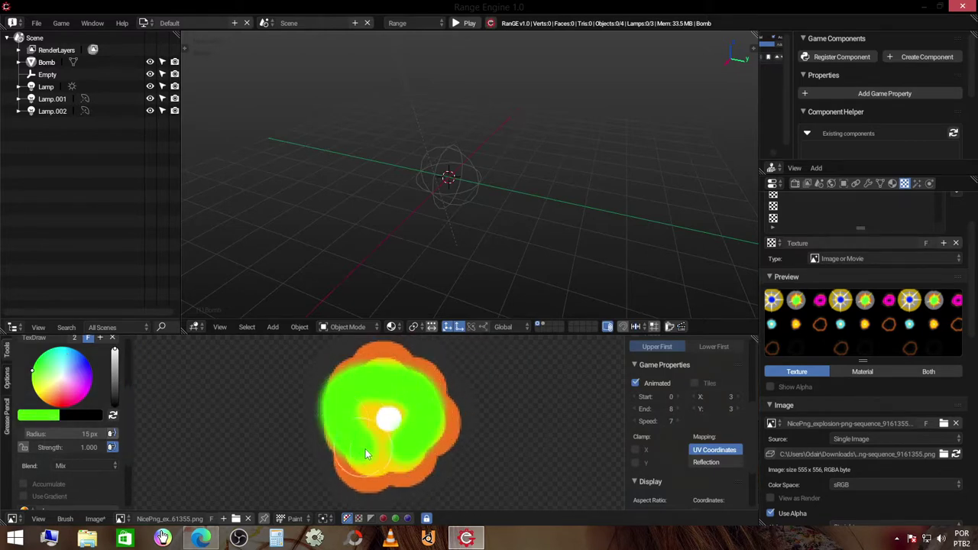
scroll(392, 458, "down", 5)
scroll(404, 441, "down", 2)
scroll(404, 441, "up", 4)
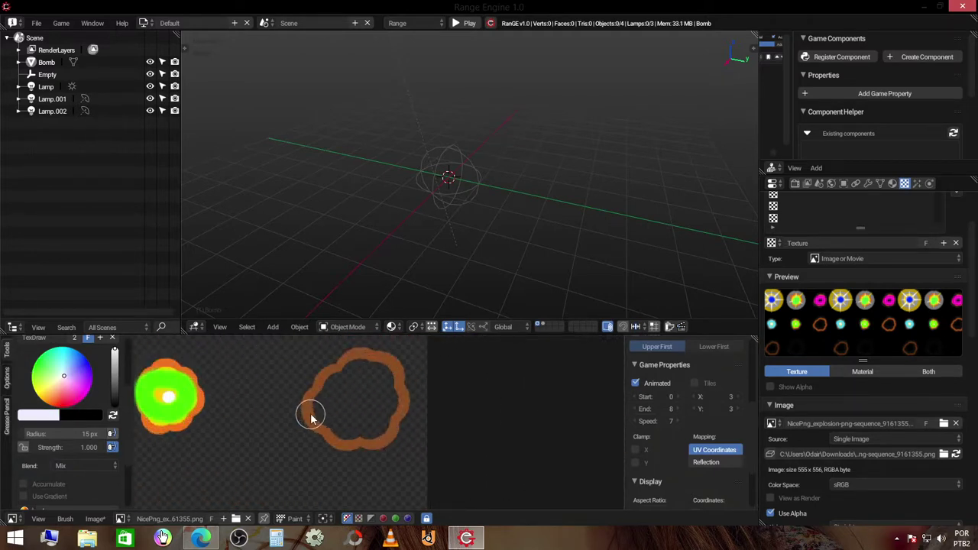
scroll(312, 426, "down", 3)
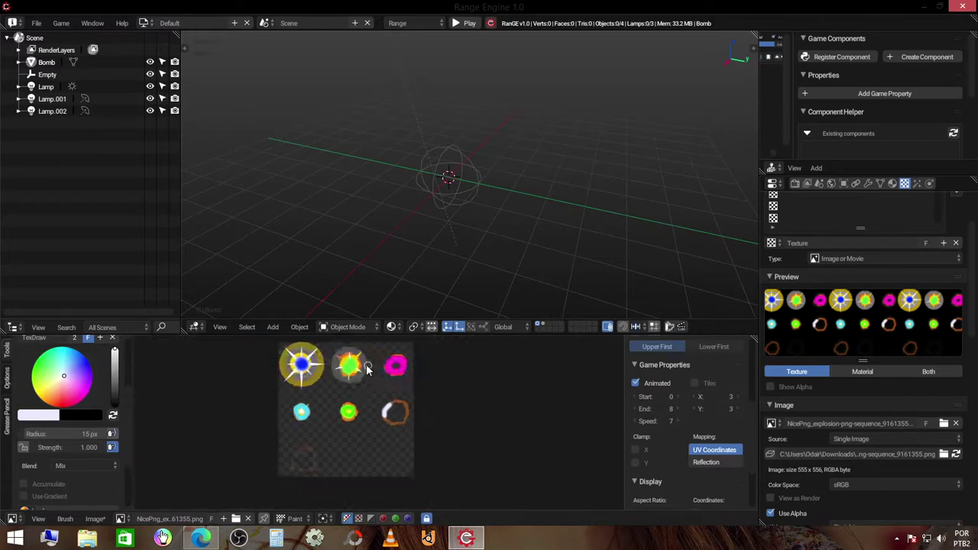
scroll(321, 416, "down", 2)
middle_click_drag(483, 233, 506, 228)
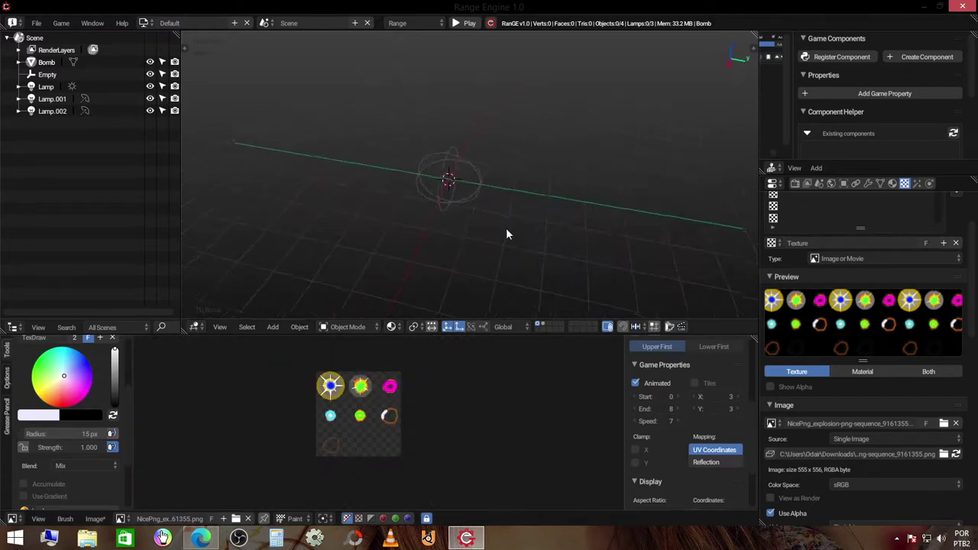
key("p")
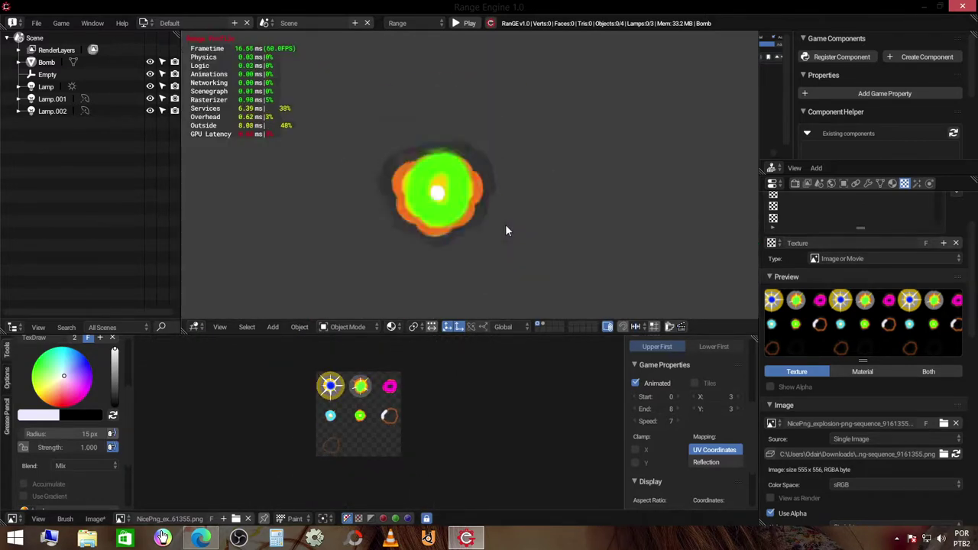
key("Escape")
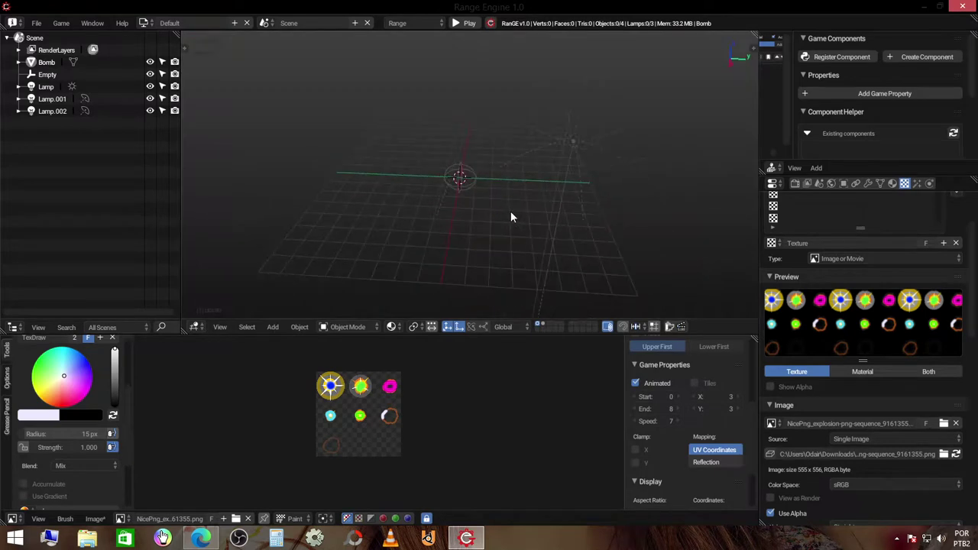
key("p")
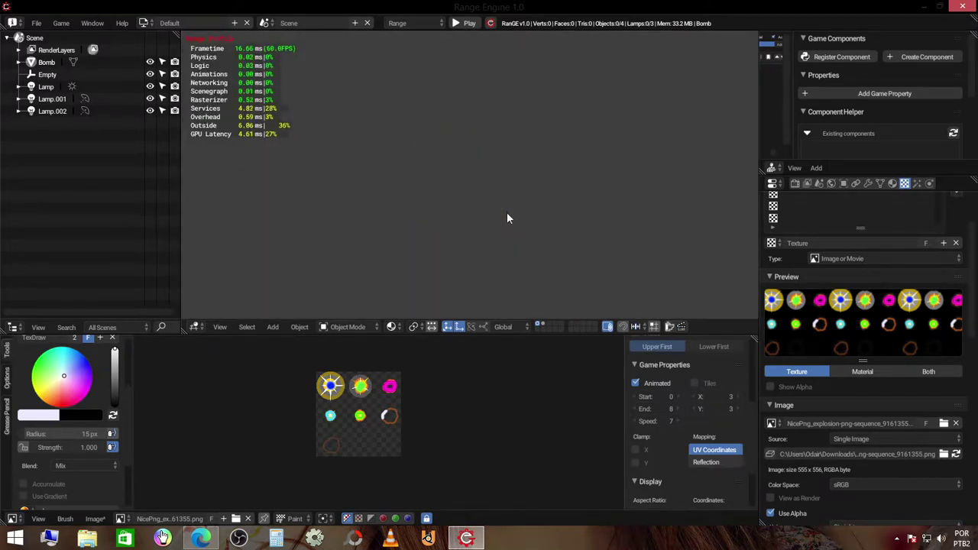
key("Escape")
scroll(398, 398, "up", 4)
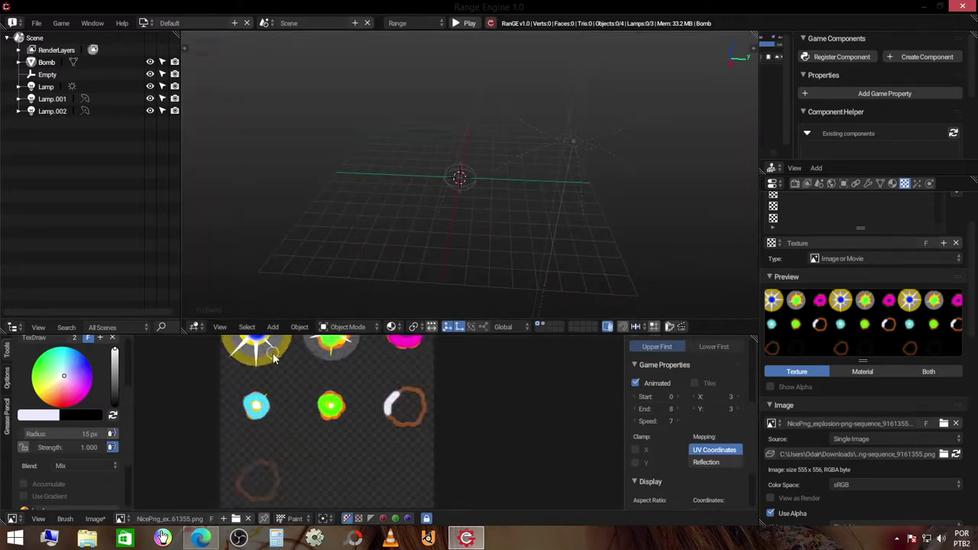
scroll(383, 433, "down", 2)
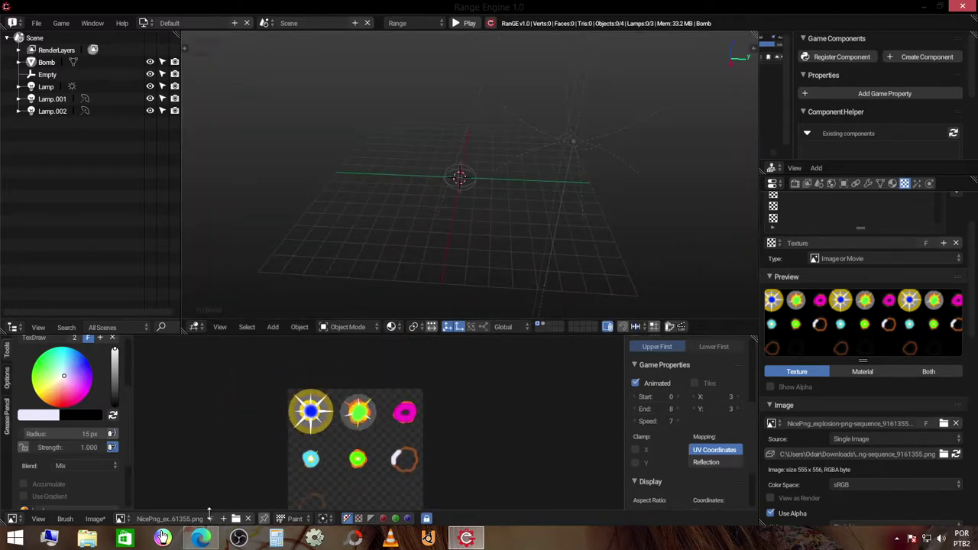
left_click(218, 541)
scroll(566, 390, "down", 3)
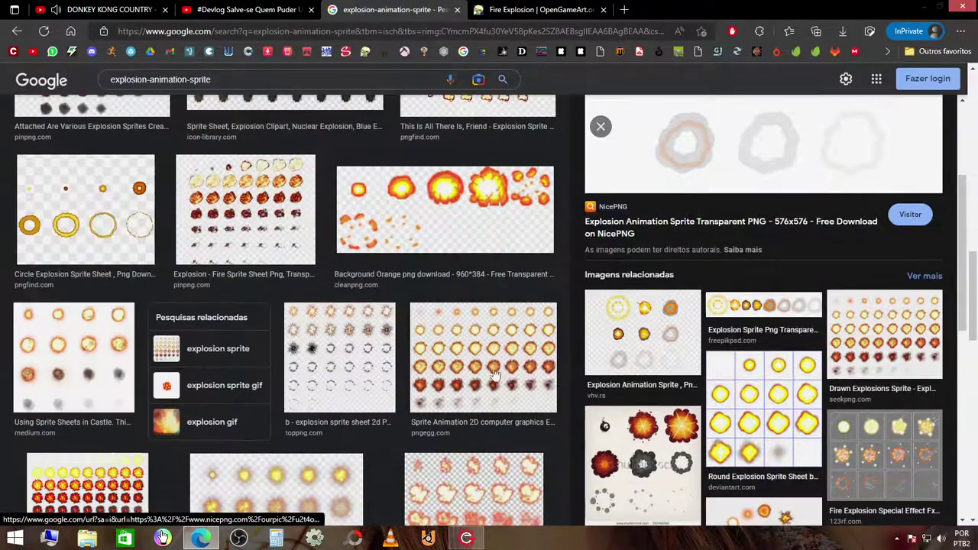
scroll(477, 324, "down", 3)
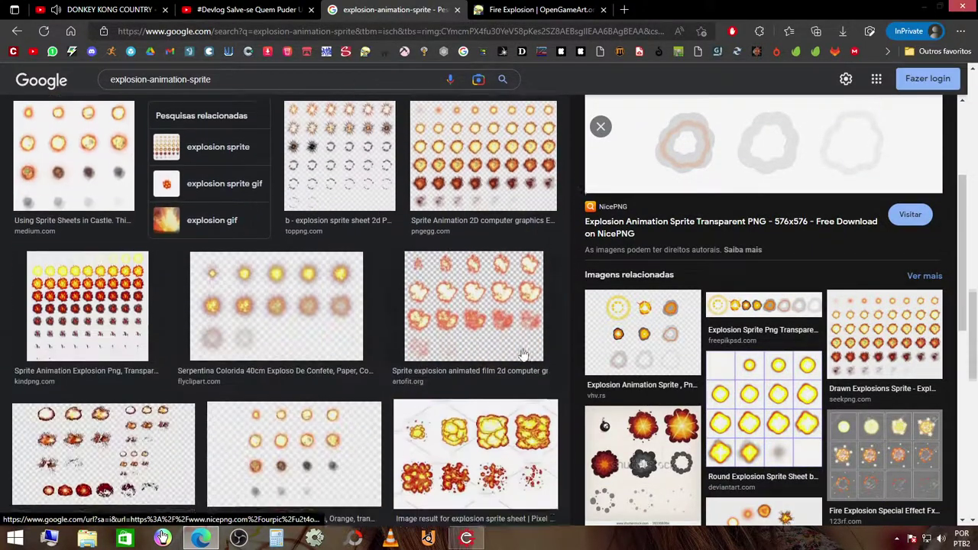
left_click(466, 537)
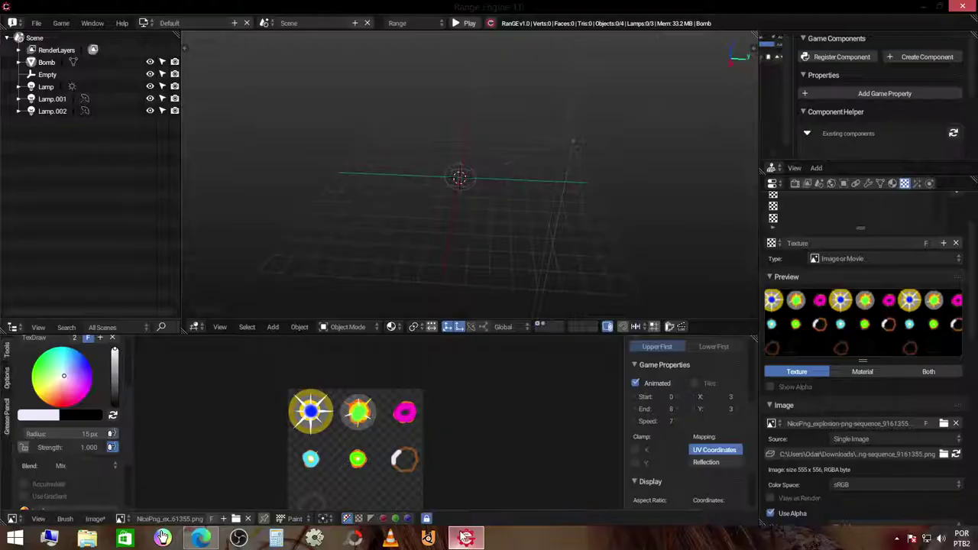
scroll(715, 422, "down", 1)
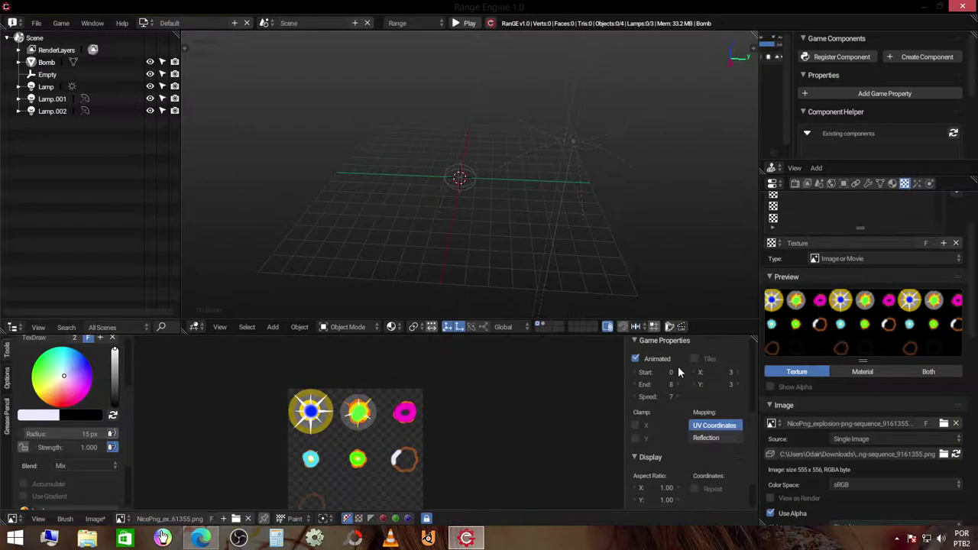